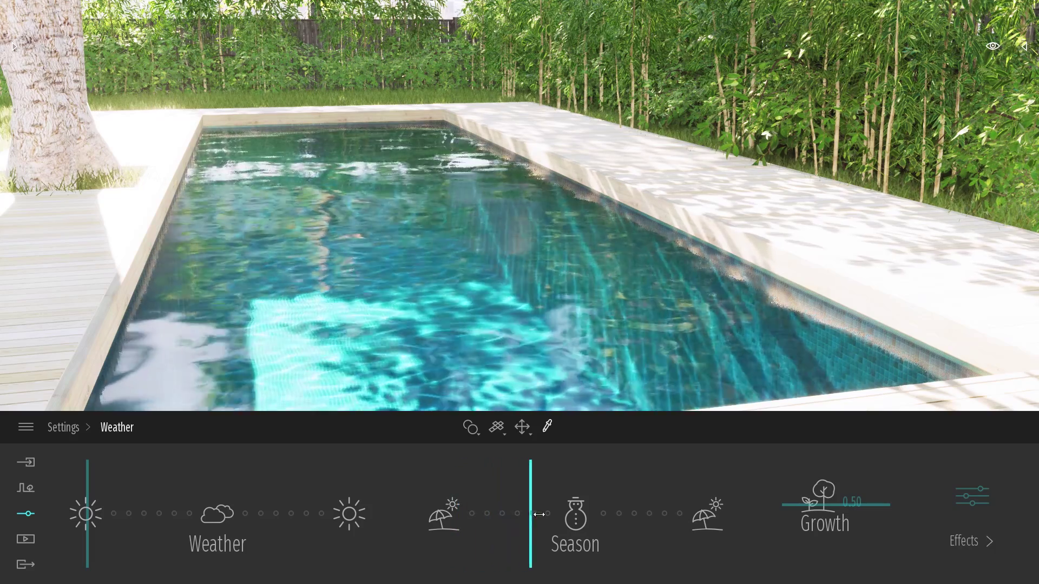
left_click_drag(540, 514, 584, 515)
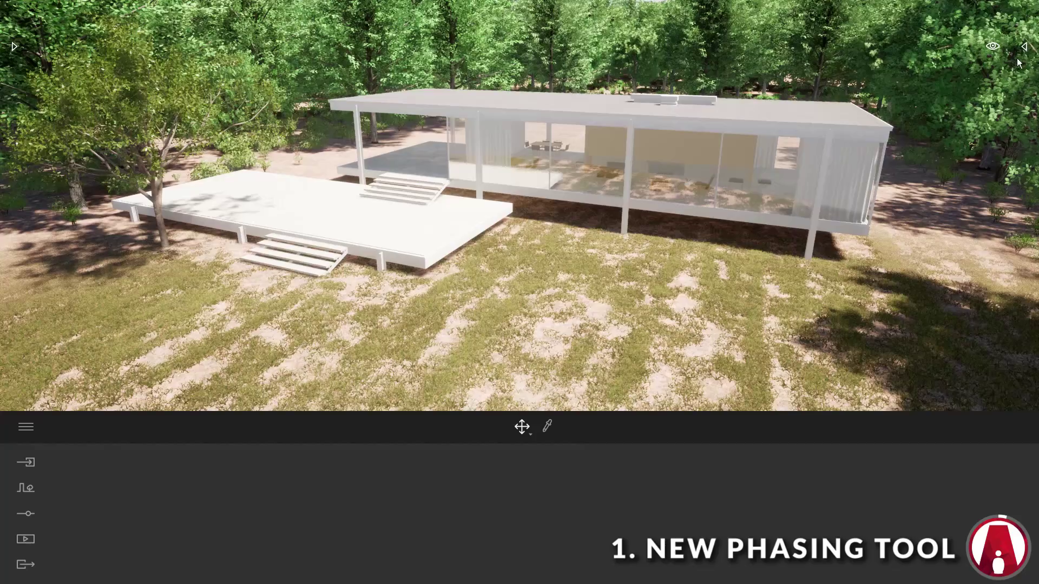
Show the scene graph and switch its lower section from Statistics to Scene states
left_click(1024, 49)
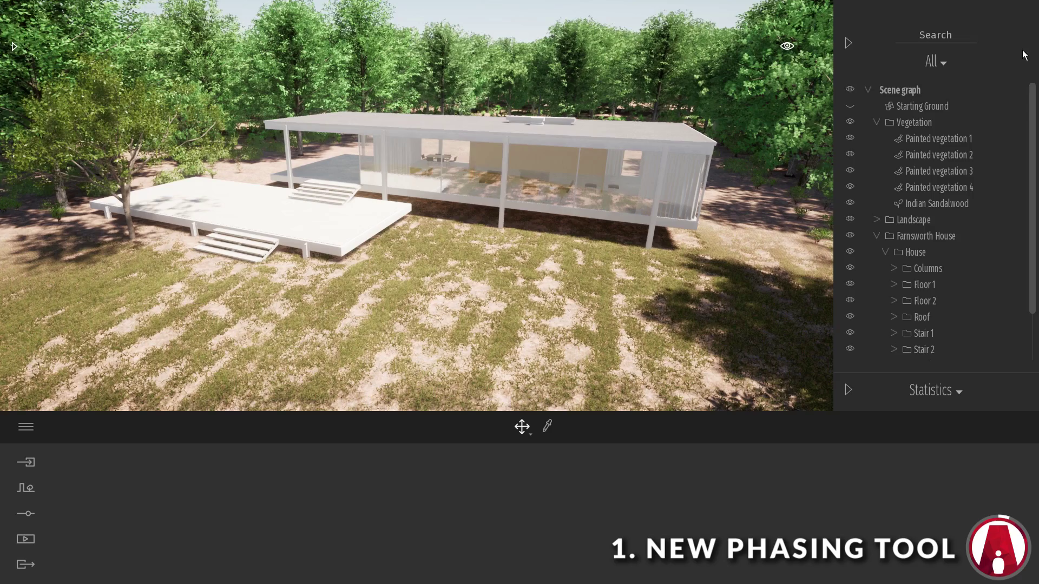
left_click(931, 396)
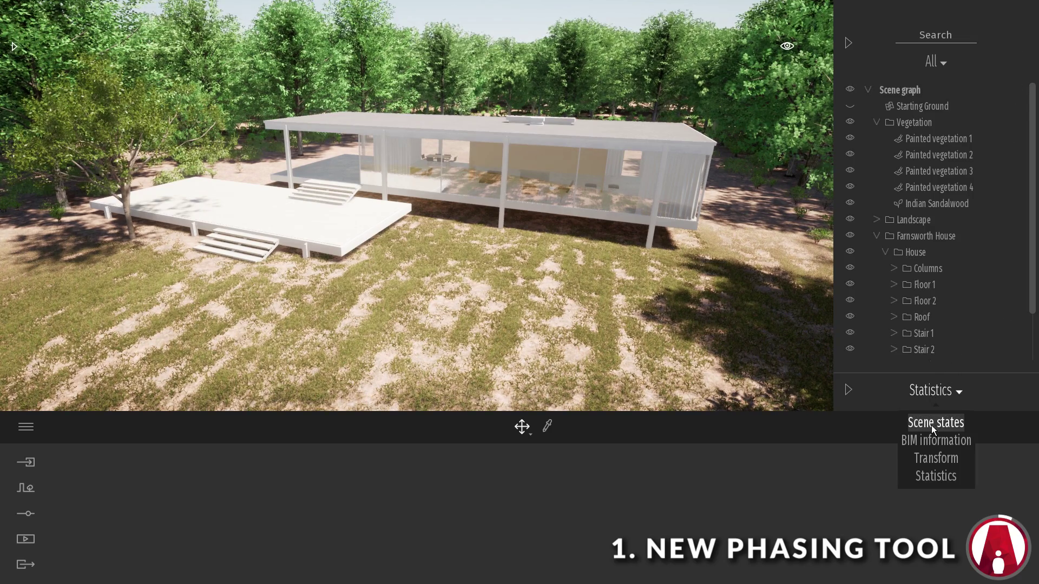
left_click(945, 427)
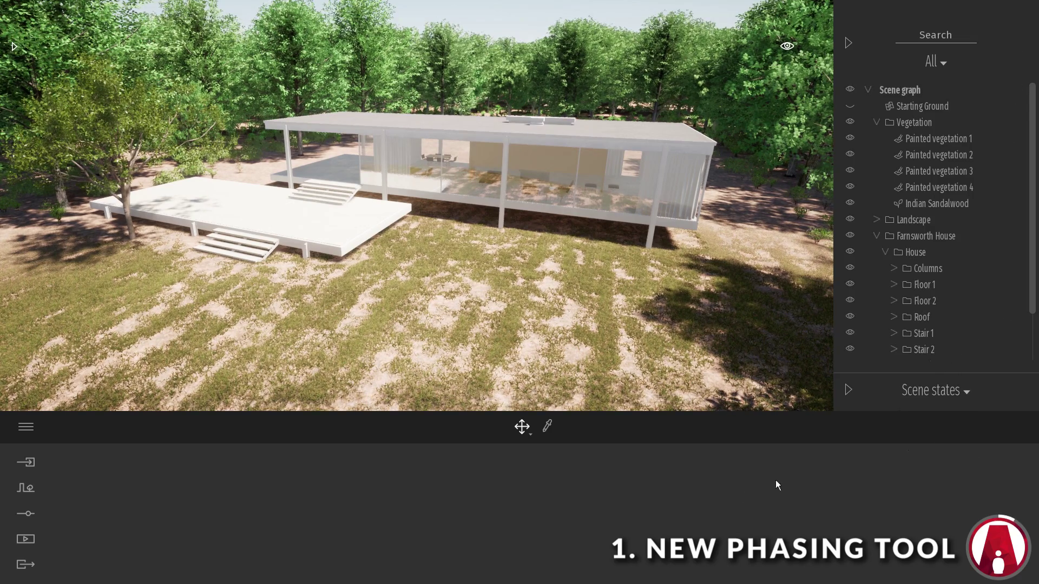
Create the first phasing among the scene's media
left_click(25, 539)
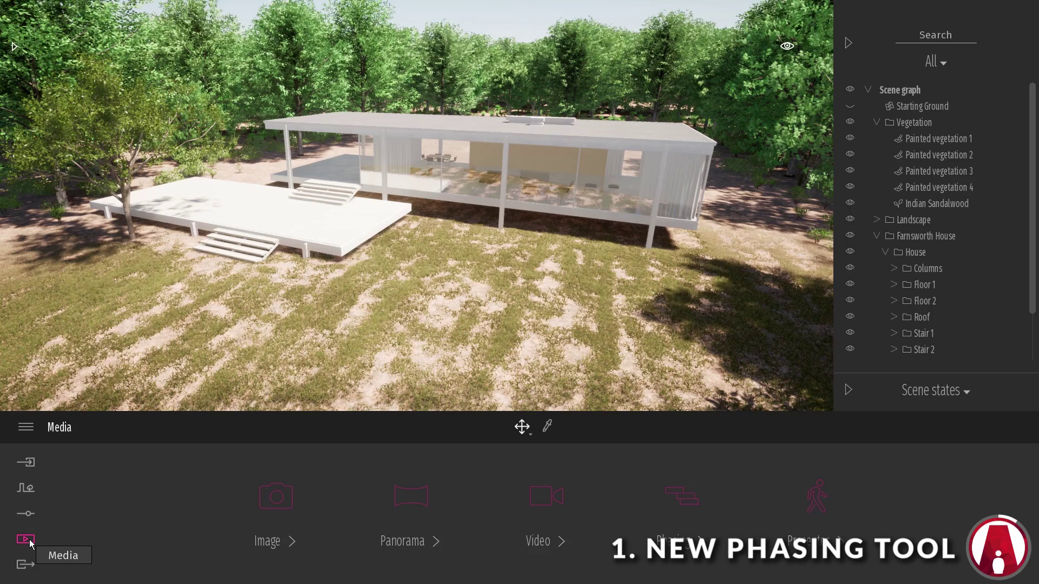
left_click(684, 498)
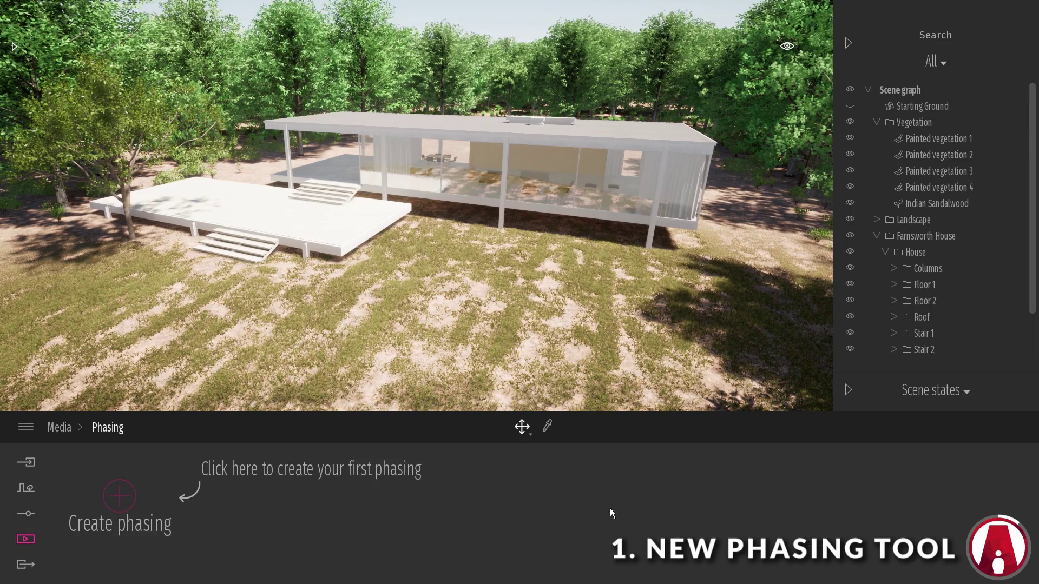
left_click(119, 496)
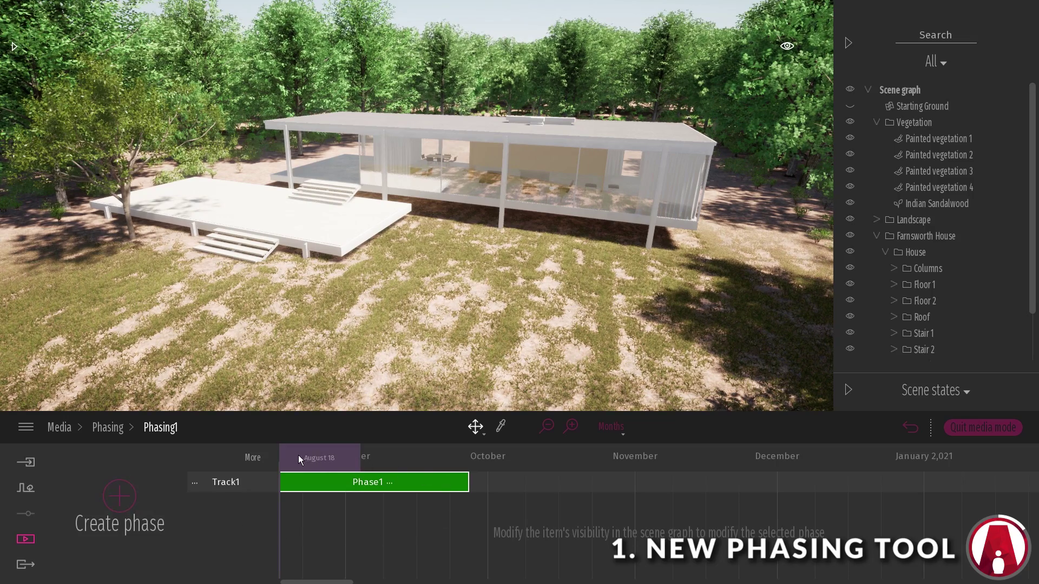
Try out the phasing timeline's playhead, its zoom between months and days, and a longer duration for Phase1
left_click_drag(300, 459, 251, 470)
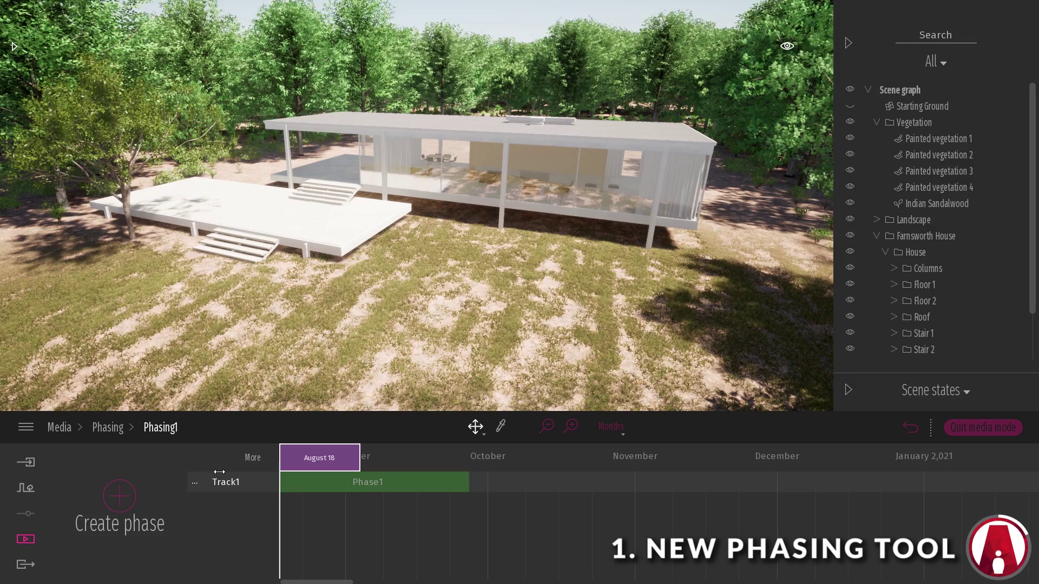
left_click(573, 427)
left_click(572, 427)
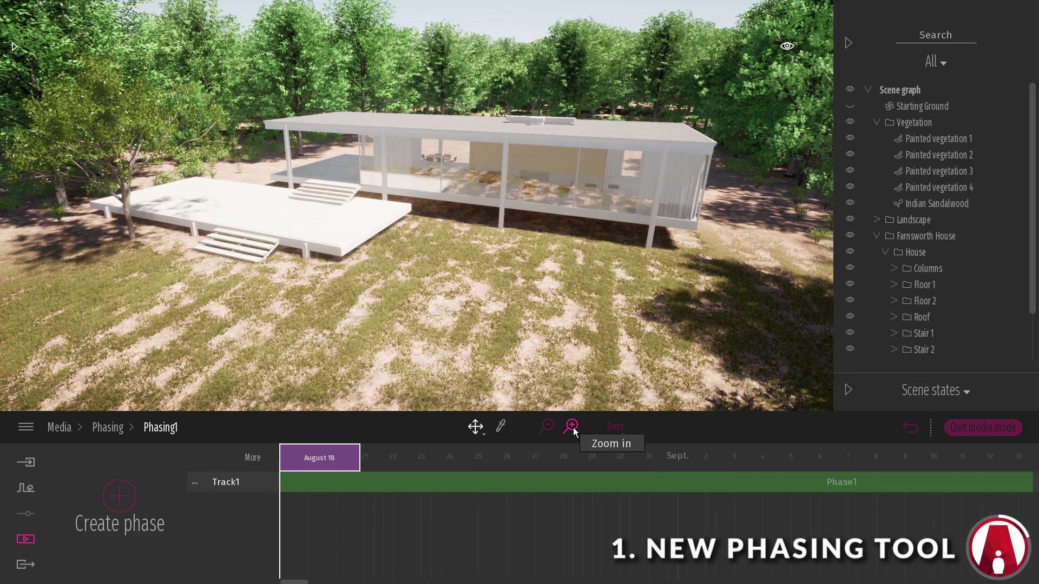
left_click(546, 427)
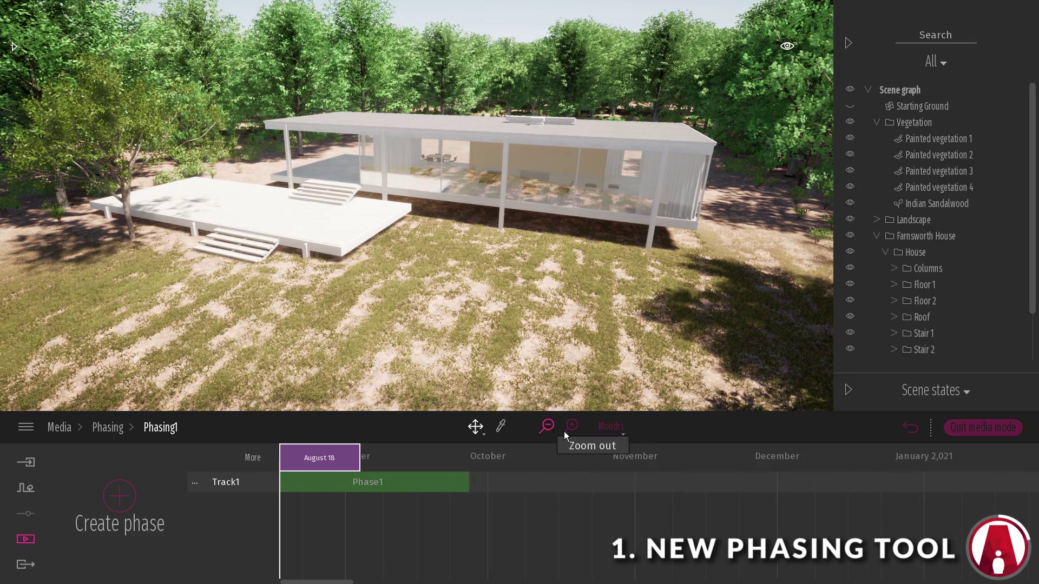
left_click(607, 429)
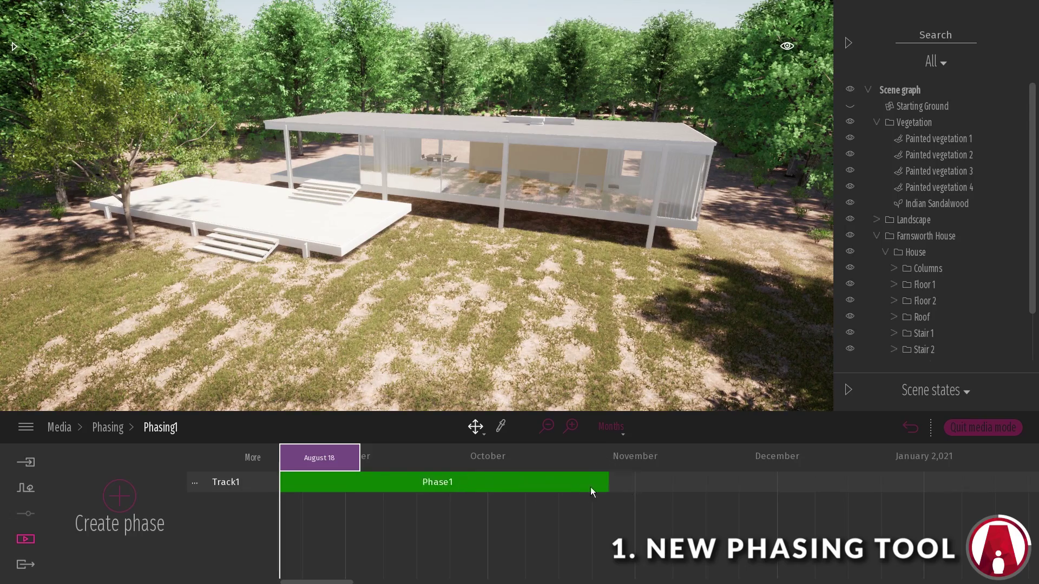
left_click(467, 483)
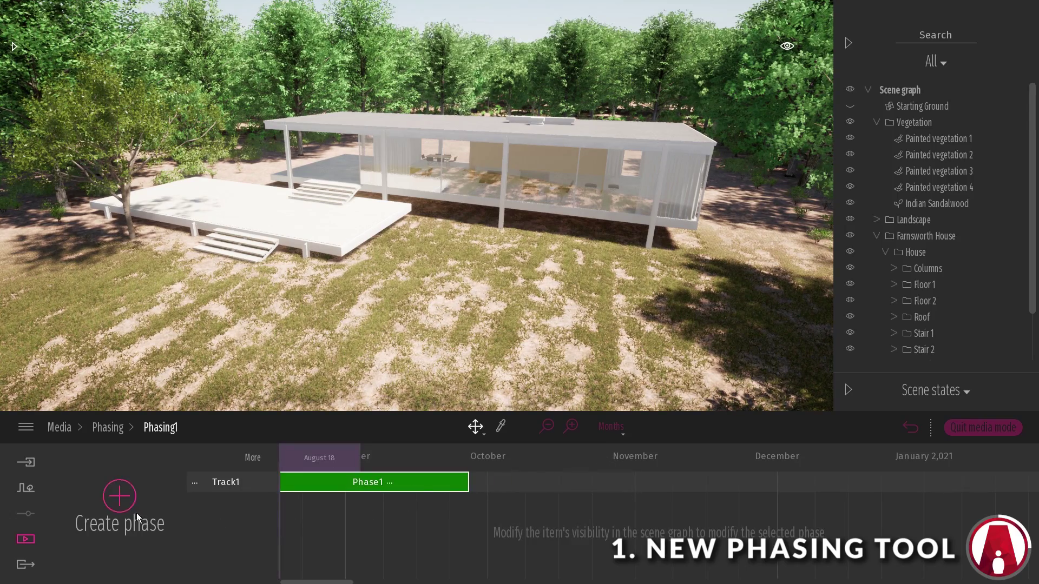
Add a second phase, view the start date calendar without changing it, and turn off the timeline's date marks
left_click(121, 498)
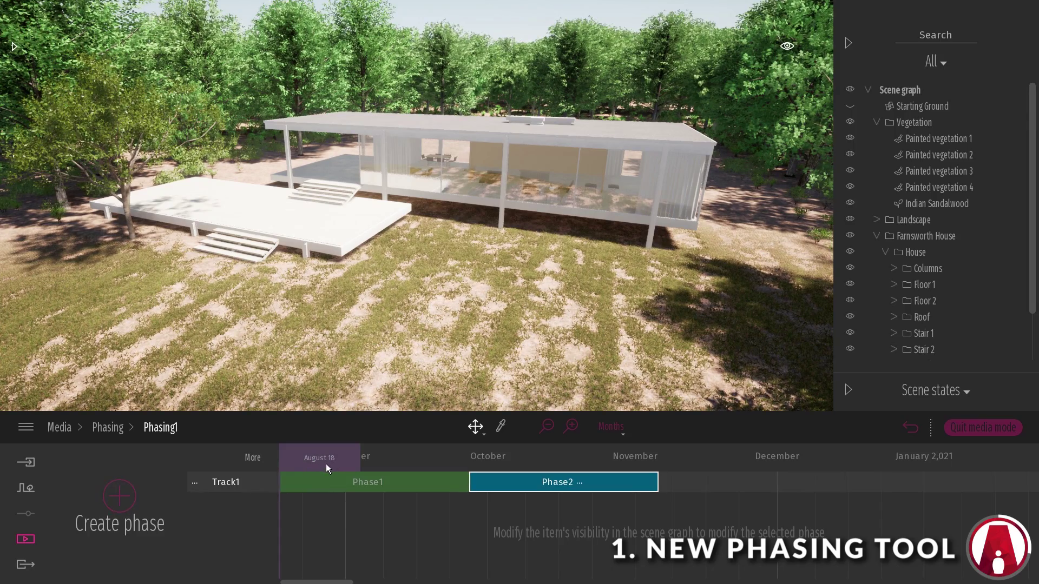
left_click(252, 459)
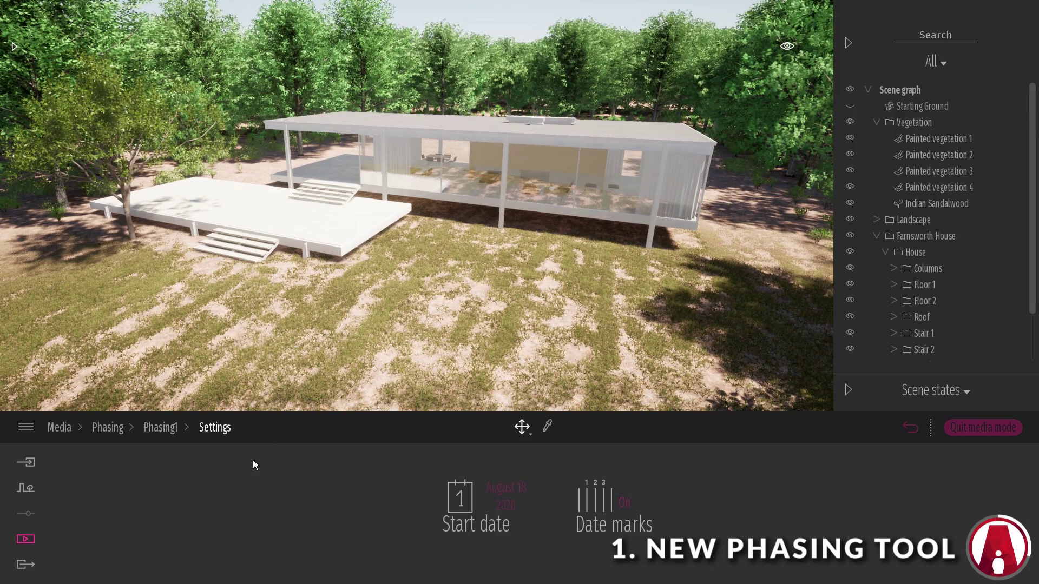
left_click(507, 490)
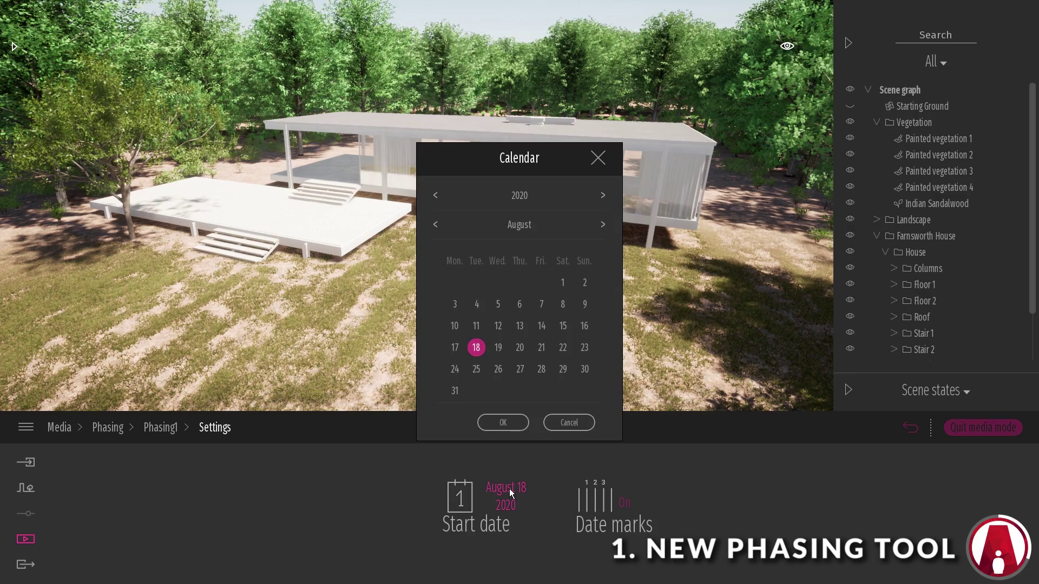
left_click(569, 424)
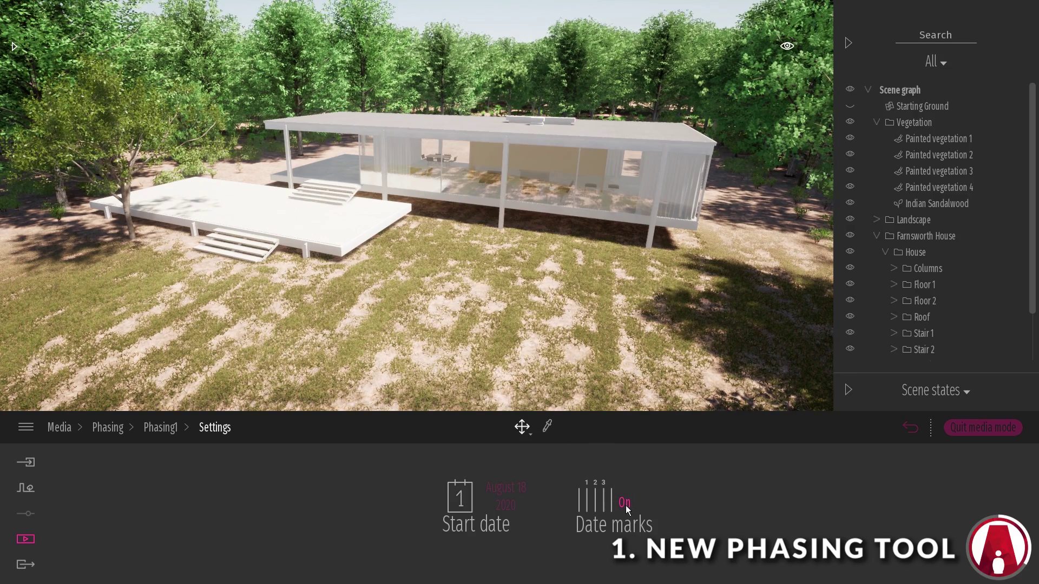
left_click(162, 428)
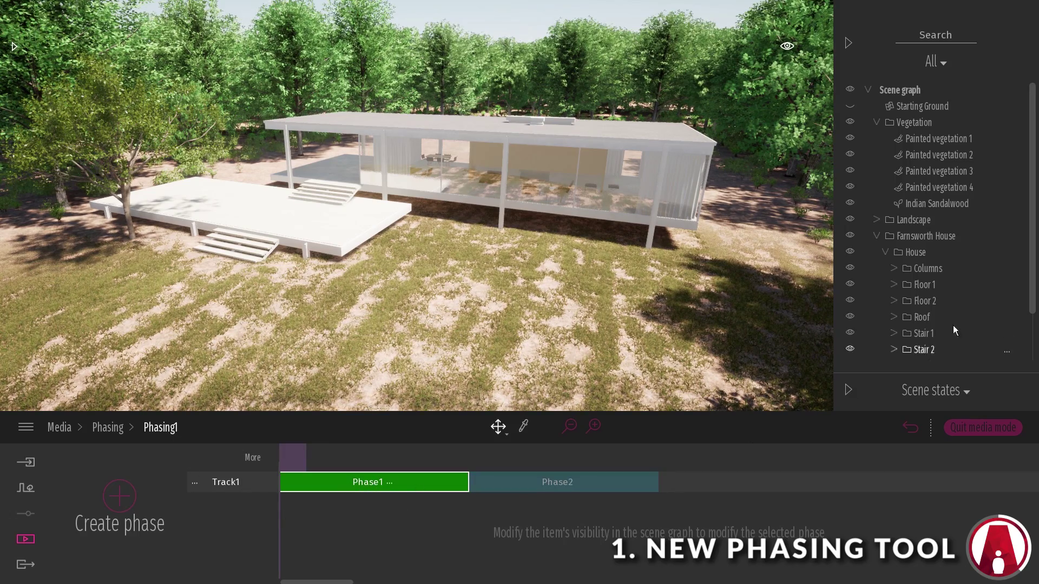
Hide every House part except Columns in Phase1, from Floor 1 down to Furniture
scroll(979, 299, "down", 3)
left_click(850, 353)
left_click(850, 337)
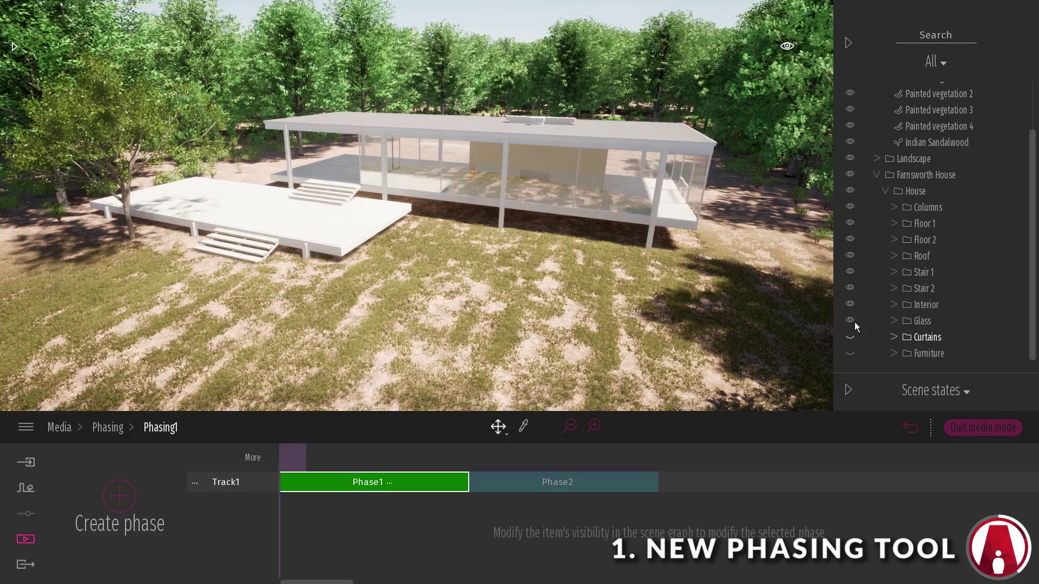
left_click(851, 321)
left_click(850, 306)
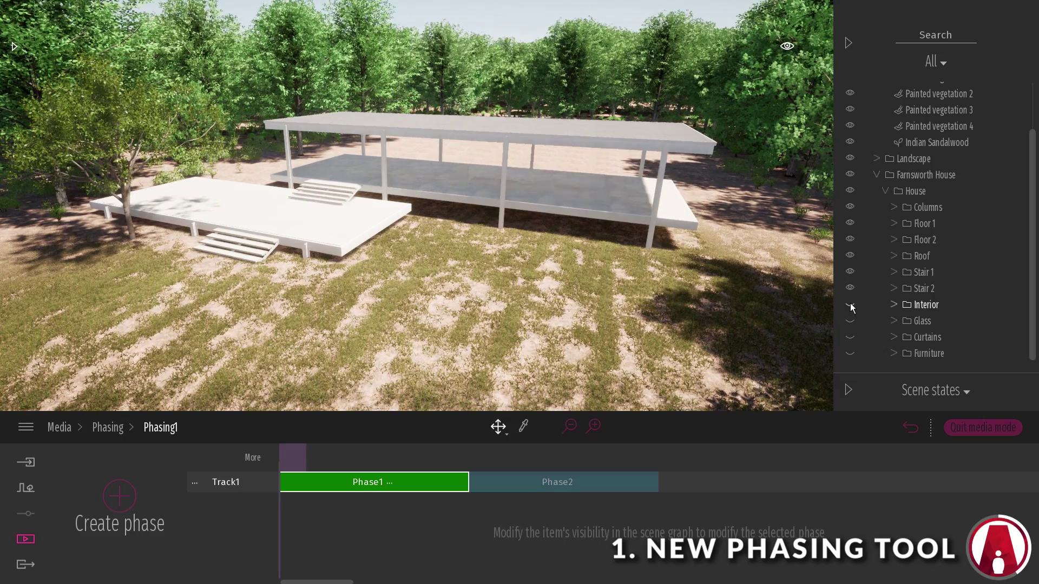
left_click(851, 256)
left_click(850, 239)
left_click(850, 224)
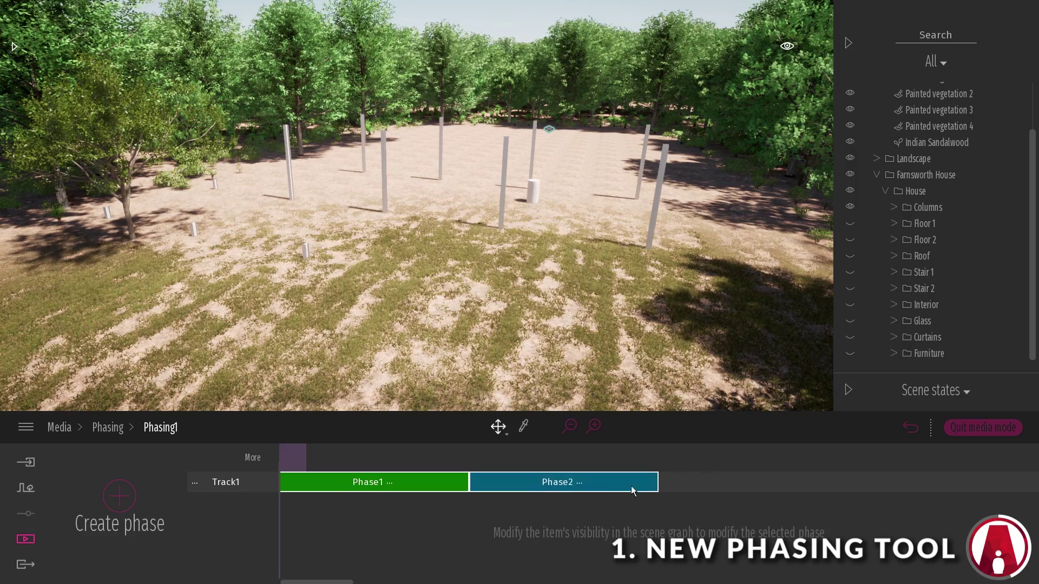
Hide every House part except Columns and Floor 1 in Phase2
left_click(608, 487)
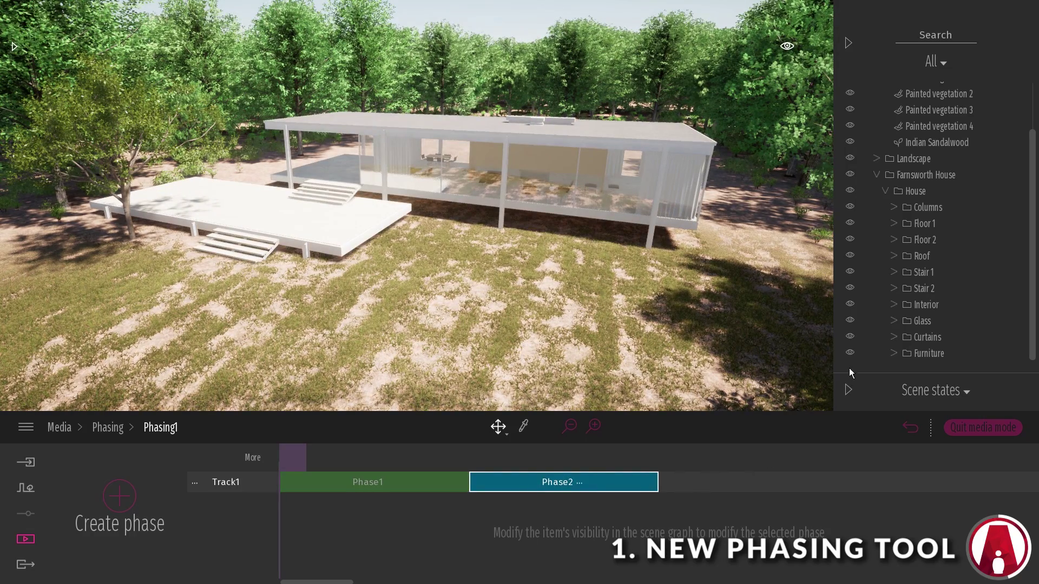
left_click(850, 354)
left_click(850, 337)
left_click(850, 321)
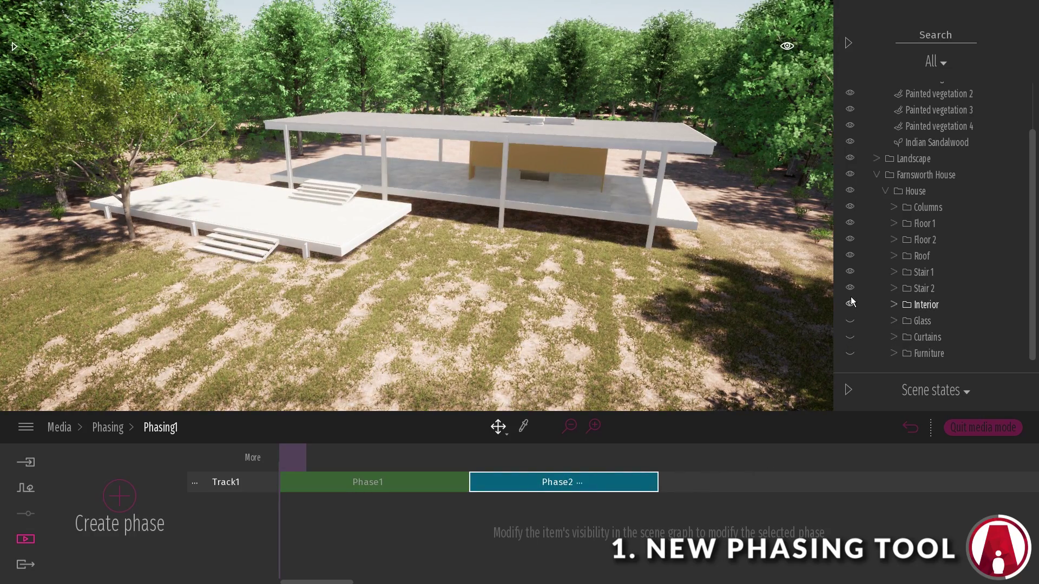
left_click(850, 304)
left_click(850, 256)
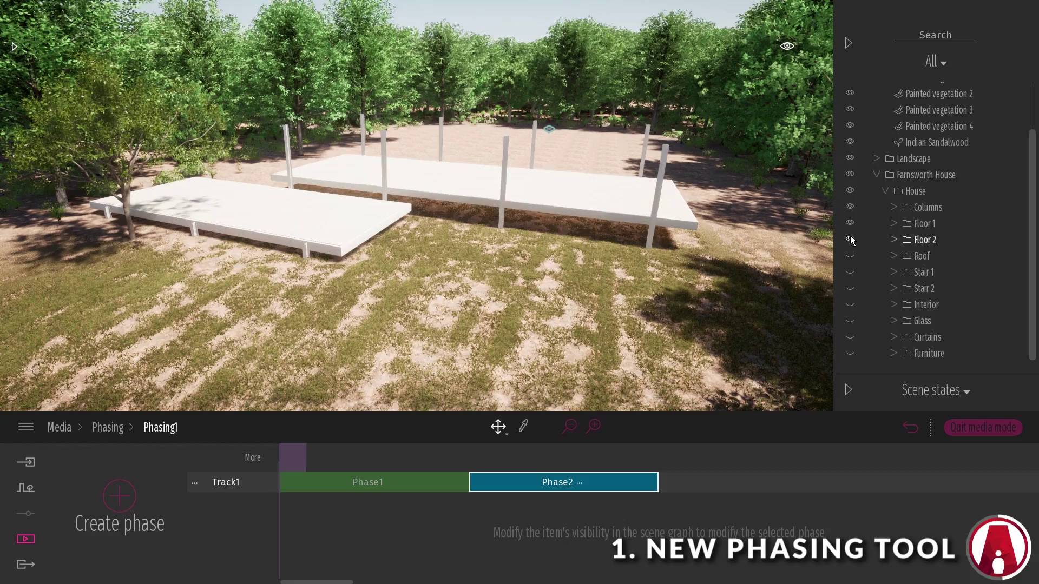
left_click(850, 238)
Rename Phase1 as Columns
left_click(411, 481)
left_click(389, 482)
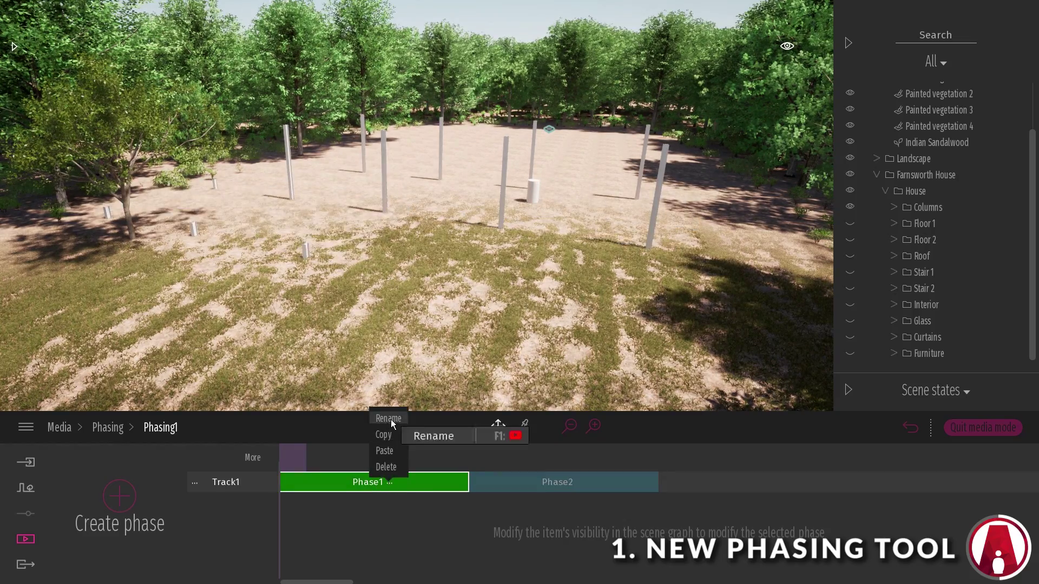
left_click(391, 420)
type("Columns")
key("Return")
Rename Phase2 as Floor 1
left_click(558, 482)
left_click(579, 482)
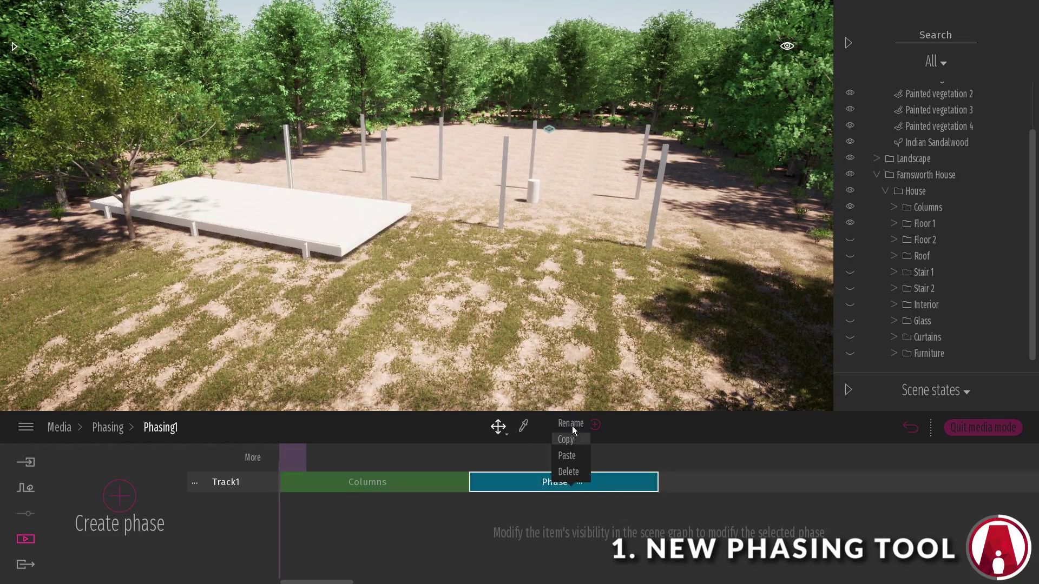
left_click(573, 426)
type("Floor 1")
Add three more phases that each reveal one further House part: Floor 2, Roof and Stair 1
left_click(130, 504)
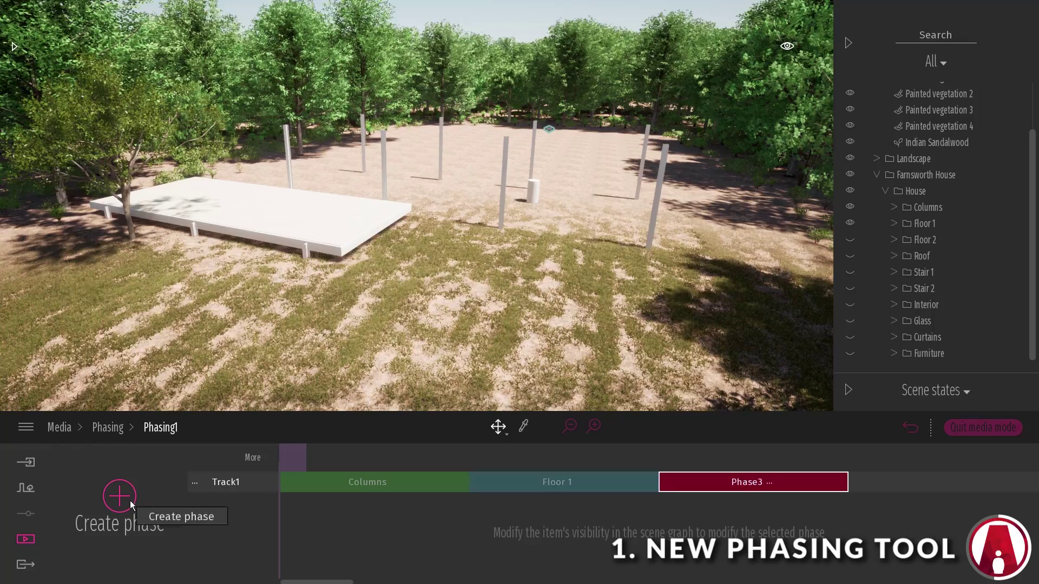
left_click(850, 240)
left_click(119, 504)
left_click(851, 257)
left_click(119, 503)
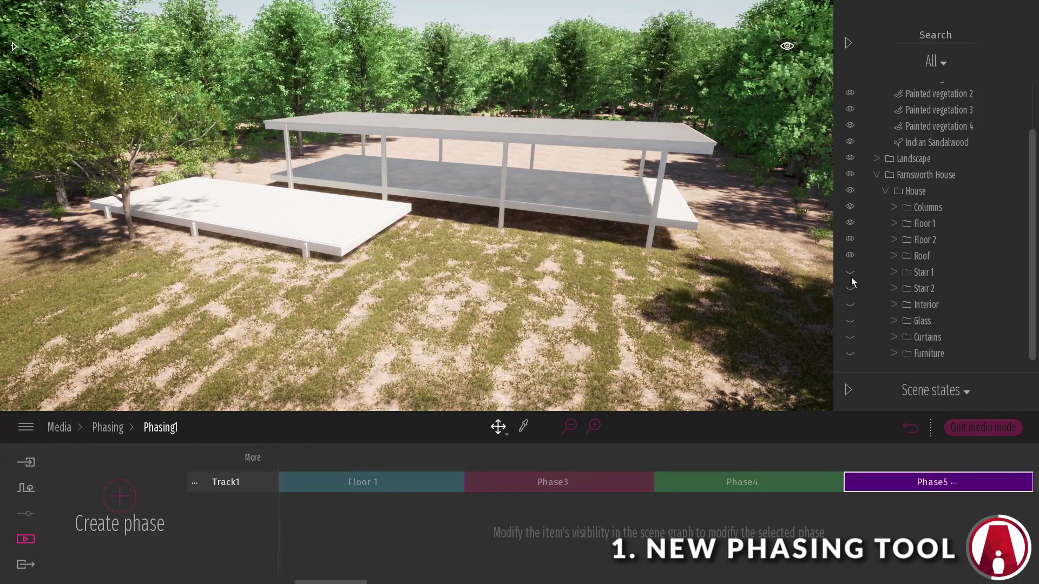
left_click(851, 274)
Add the next three phases, revealing Stair 2, Interior and Glass one after another
left_click(372, 482)
left_click(120, 496)
left_click(850, 289)
left_click(119, 496)
left_click(850, 304)
left_click(119, 496)
left_click(850, 321)
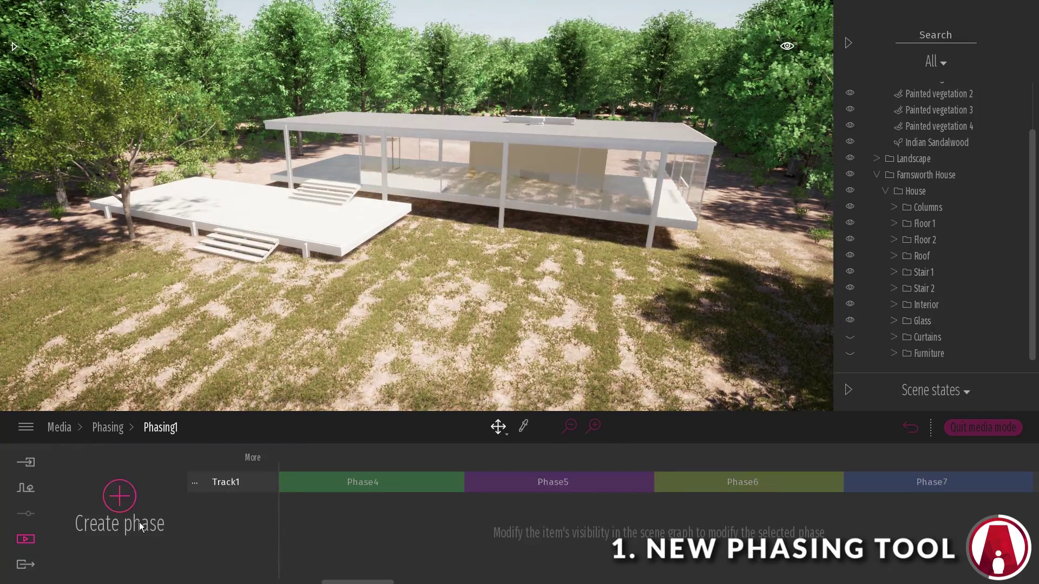
Add the last two phases, revealing Curtains in one and Furniture in the other
left_click(120, 496)
left_click(851, 337)
left_click(851, 354)
Scrub the playhead across the timeline and fit all ten phases in view to preview the construction sequence
left_click_drag(962, 459, 722, 474)
left_click(570, 428)
left_click(569, 428)
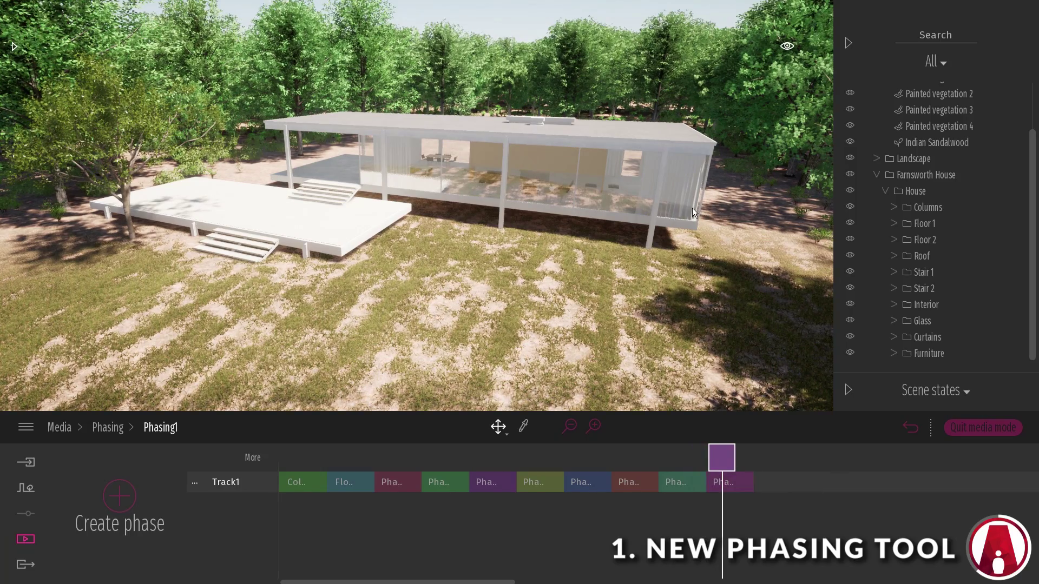
Assign Phasing1 to Video2 in its settings and open that video for preview
left_click(32, 540)
left_click(549, 501)
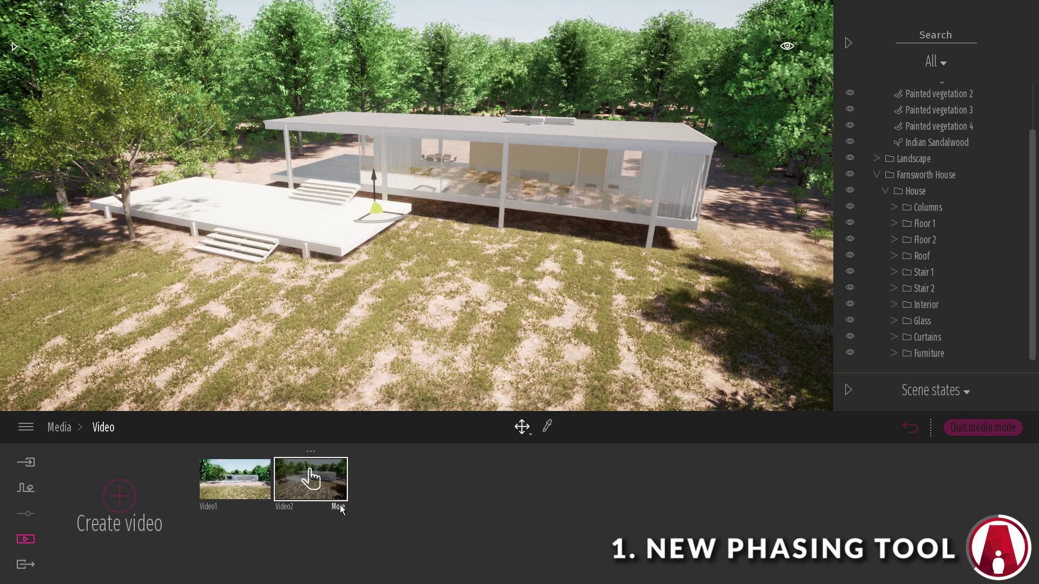
left_click(340, 504)
left_click(616, 501)
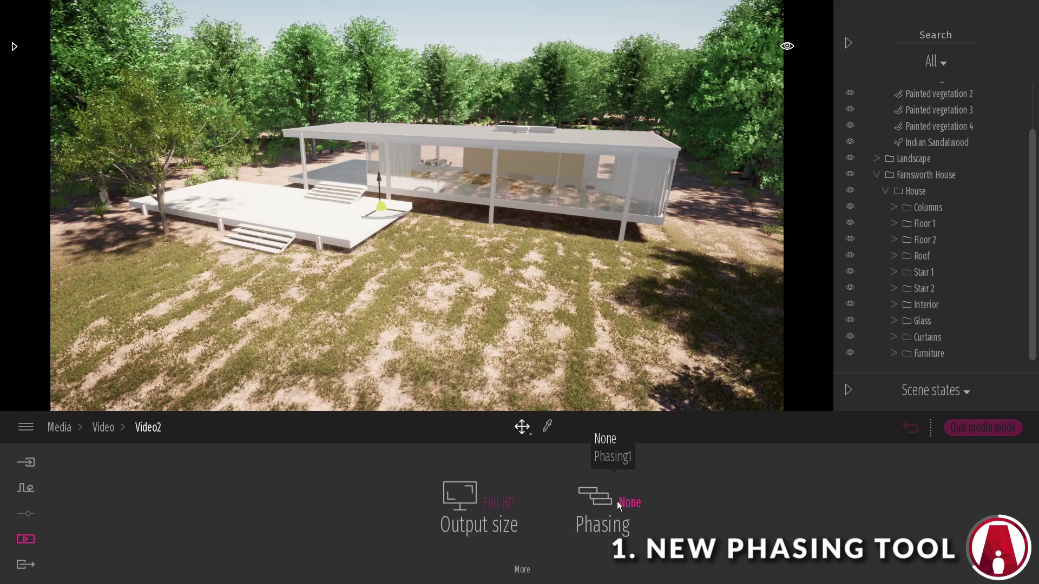
left_click(598, 467)
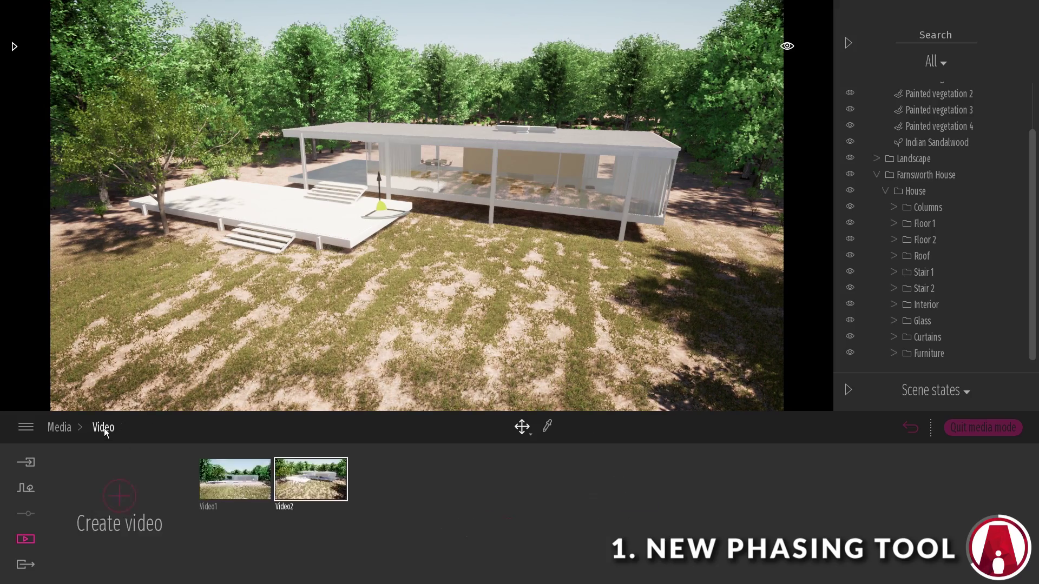
left_click(333, 484)
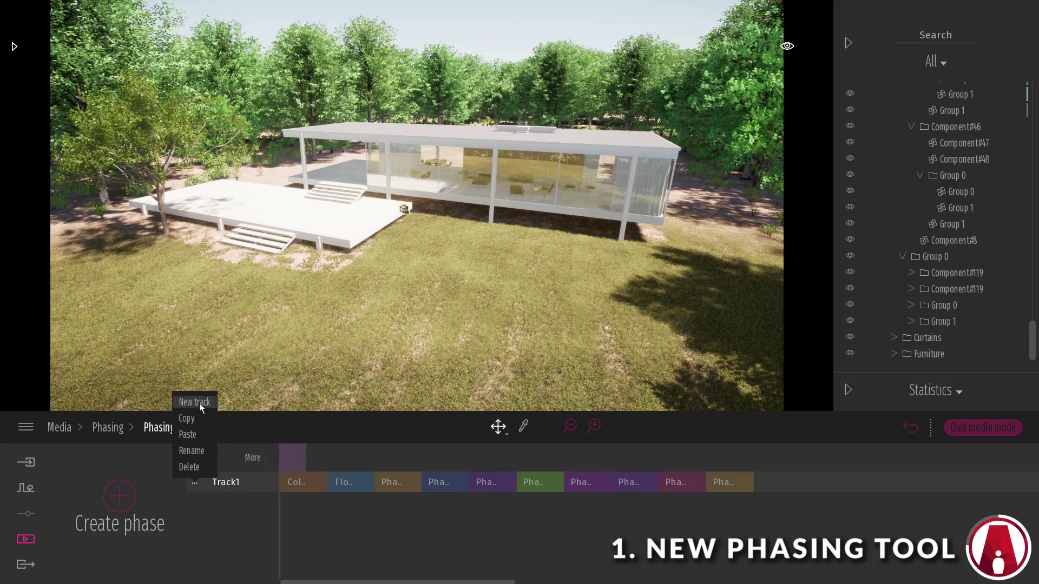
Add a second track with a phase to Phasing1 and place an EU Mixer Truck on the grass in front of the house
left_click(195, 403)
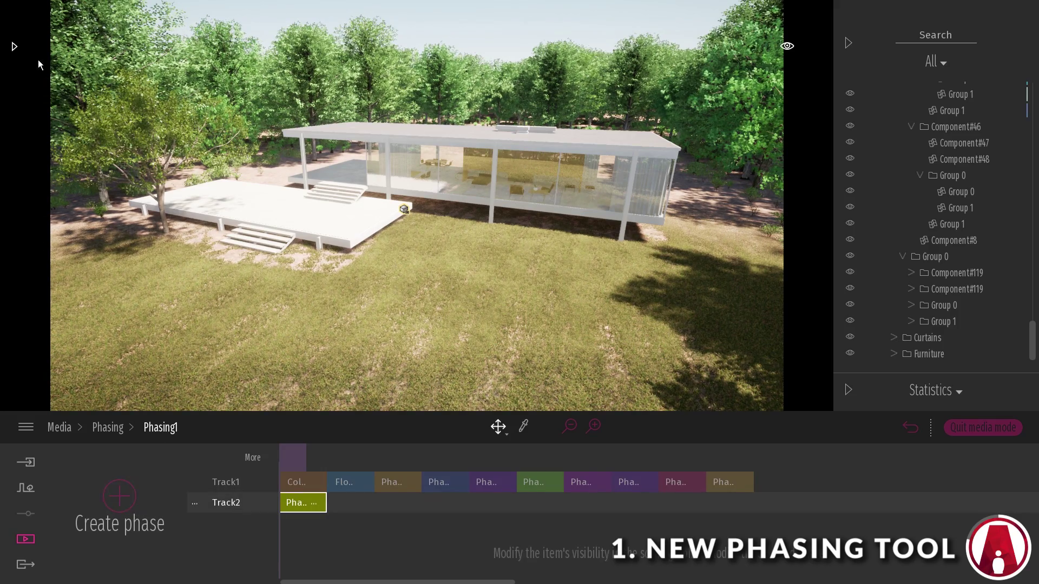
left_click(15, 48)
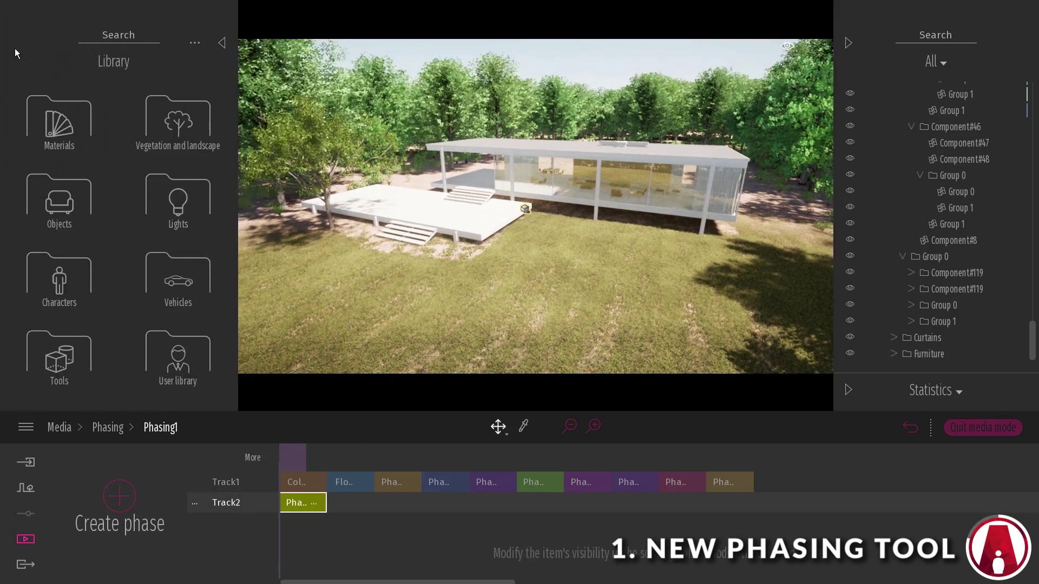
left_click(189, 260)
left_click(179, 271)
scroll(232, 262, "down", 2)
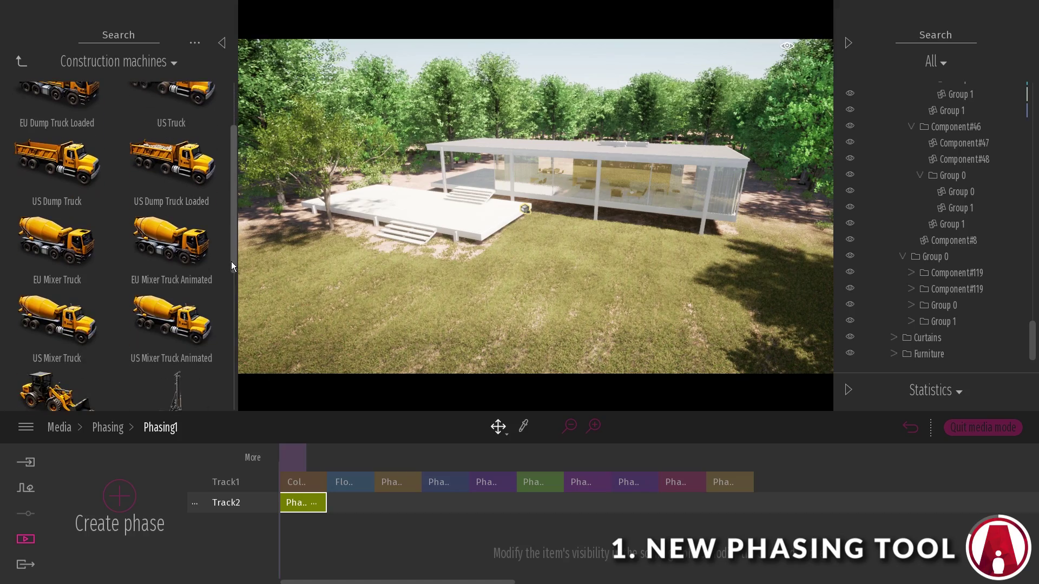
left_click_drag(57, 243, 616, 252)
left_click(911, 428)
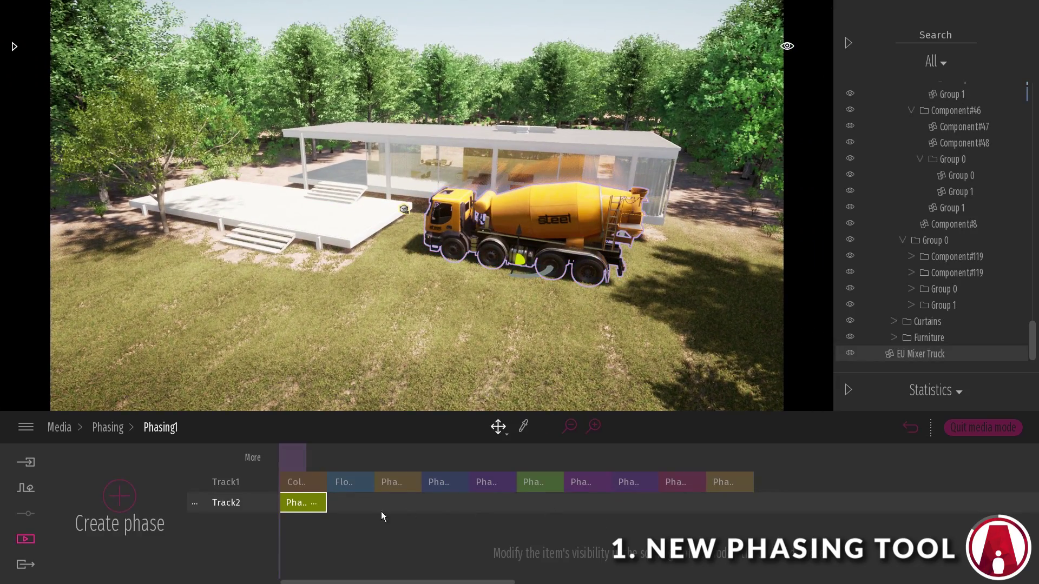
For the Track2 phase, hide the whole scene graph and reveal only the EU Mixer Truck
left_click_drag(1032, 331, 1032, 86)
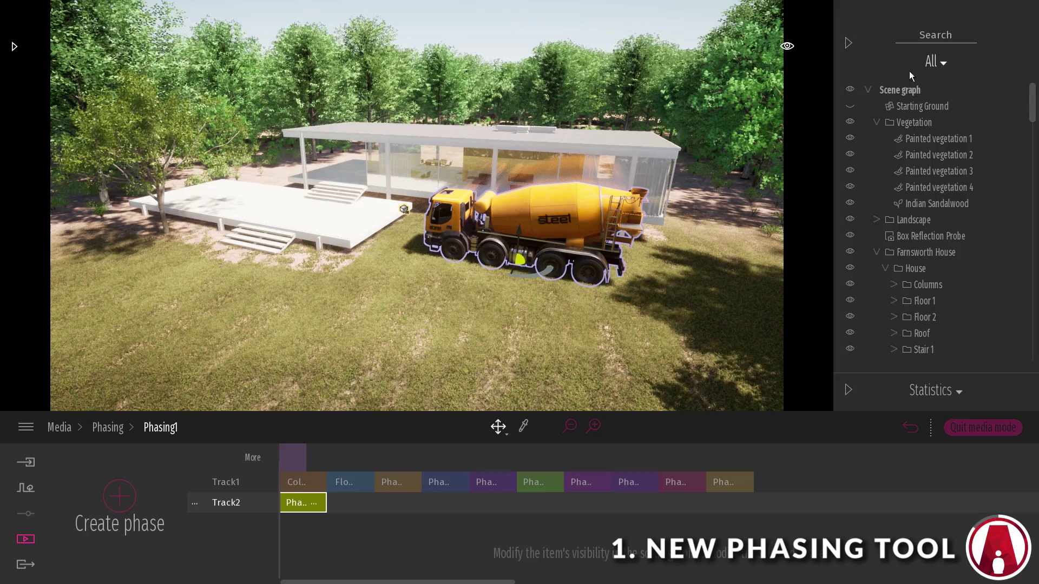
left_click(850, 90)
scroll(952, 105, "down", 15)
left_click(850, 353)
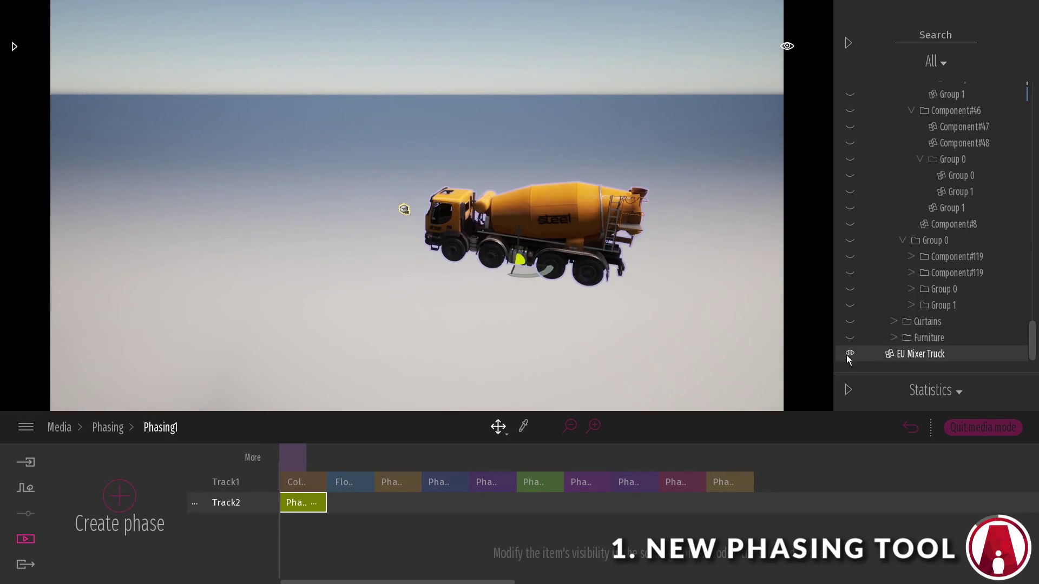
Make the Track2 phase span the third to fifth phases of Track1 and scrub the timeline to check the truck's timing
left_click_drag(295, 452, 401, 456)
left_click_drag(360, 504, 453, 508)
left_click_drag(400, 454, 480, 458)
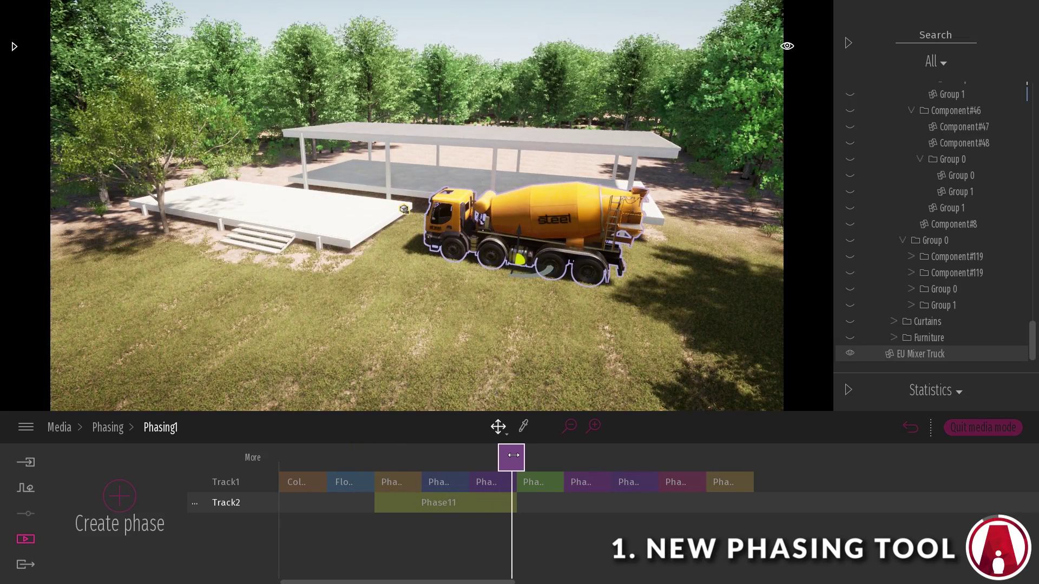
Open the video from the media list and scrub through it to preview the updated construction sequence
left_click(28, 541)
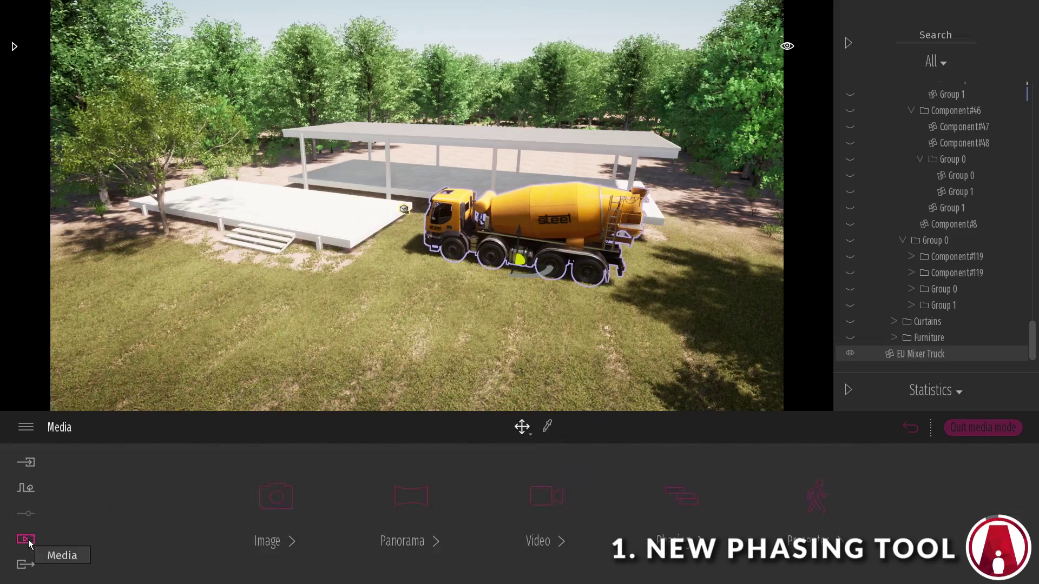
left_click(542, 541)
left_click(306, 484)
left_click_drag(142, 473, 265, 482)
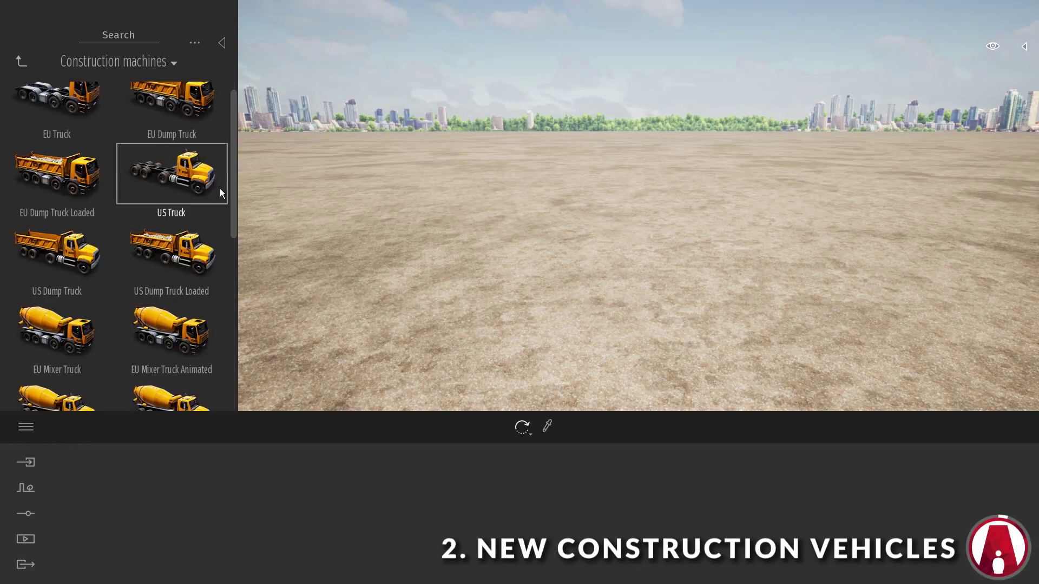
Place a US Truck, a US Dump Truck Loaded and a US mixer truck from the construction machines side by side on the ground
left_click_drag(220, 189, 705, 255)
left_click_drag(172, 253, 644, 261)
middle_click_drag(644, 261, 535, 259, "shift")
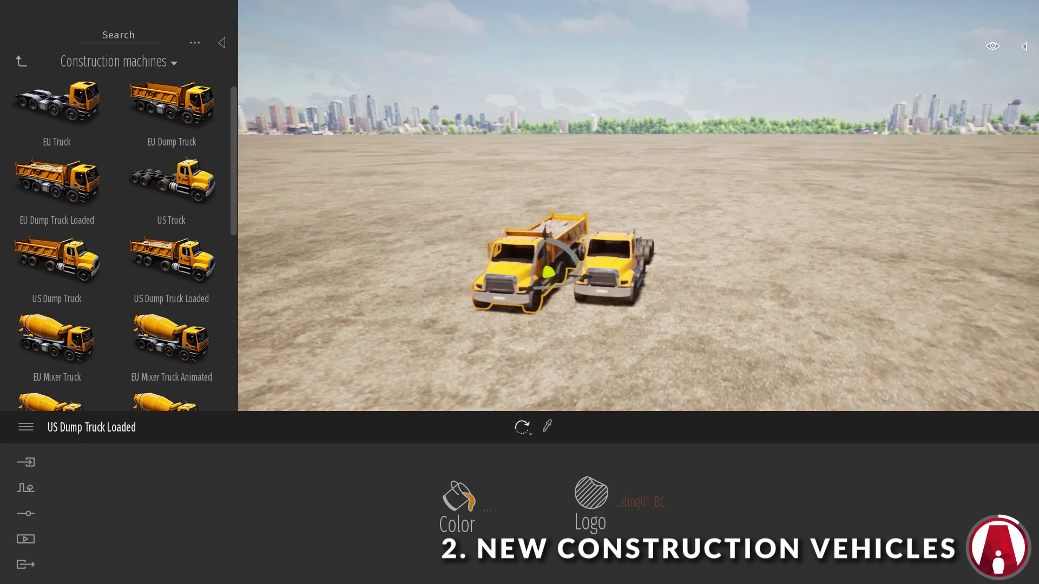
scroll(172, 252, "down", 2)
left_click_drag(171, 278, 478, 249)
middle_click_drag(478, 249, 517, 254)
Add a Wheel Loader beside the mixer truck and a Rotary Drill behind the row of trucks
scroll(171, 303, "down", 1)
left_click_drag(65, 306, 406, 259)
middle_click_drag(405, 259, 487, 262, "shift")
left_click_drag(171, 296, 620, 230)
left_click_drag(636, 234, 609, 237)
Add a Crane behind the trucks, plus an Excavator Tracks and an Excavator Wheels at the wheel loader's end of the row
scroll(119, 243, "down", 1)
left_click_drag(57, 314, 520, 187)
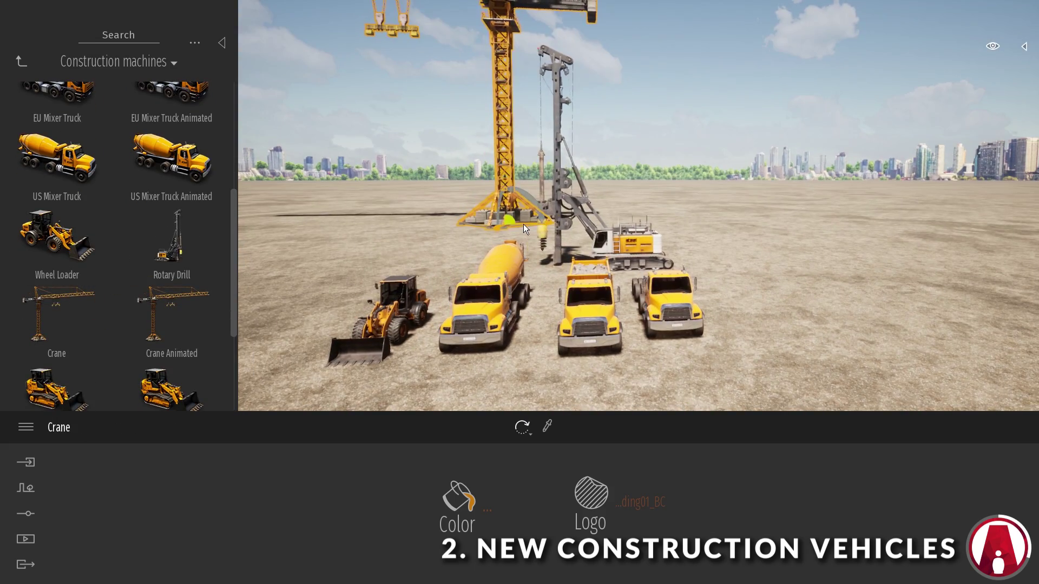
left_click_drag(523, 224, 677, 249)
scroll(96, 282, "down", 3)
left_click_drag(57, 287, 379, 320)
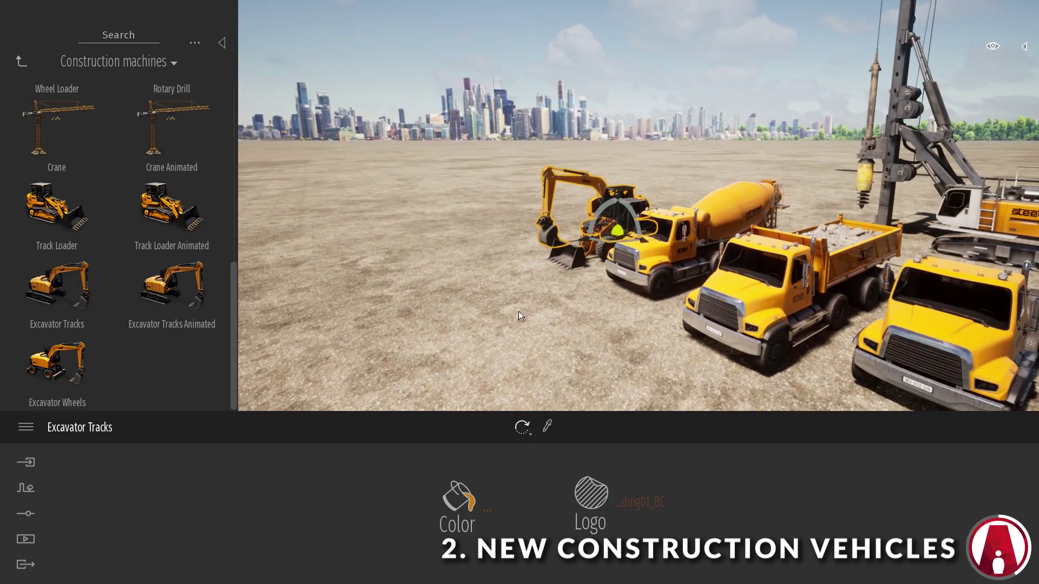
left_click_drag(57, 363, 376, 339)
left_click_drag(375, 339, 379, 341)
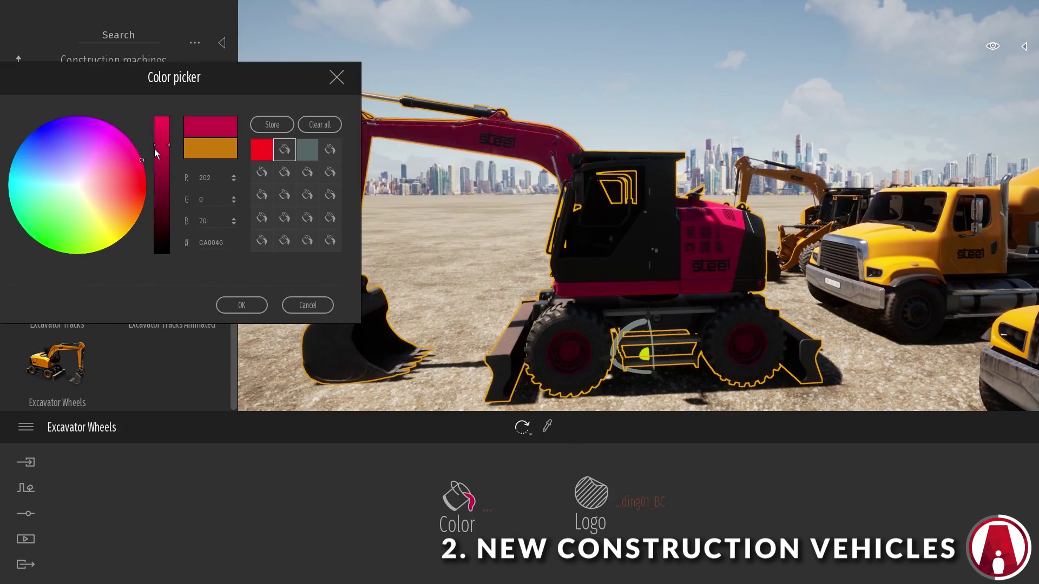
Try the grey 736F6D as the wheeled excavator's color and load the AI Logo image as its logo
left_click(80, 186)
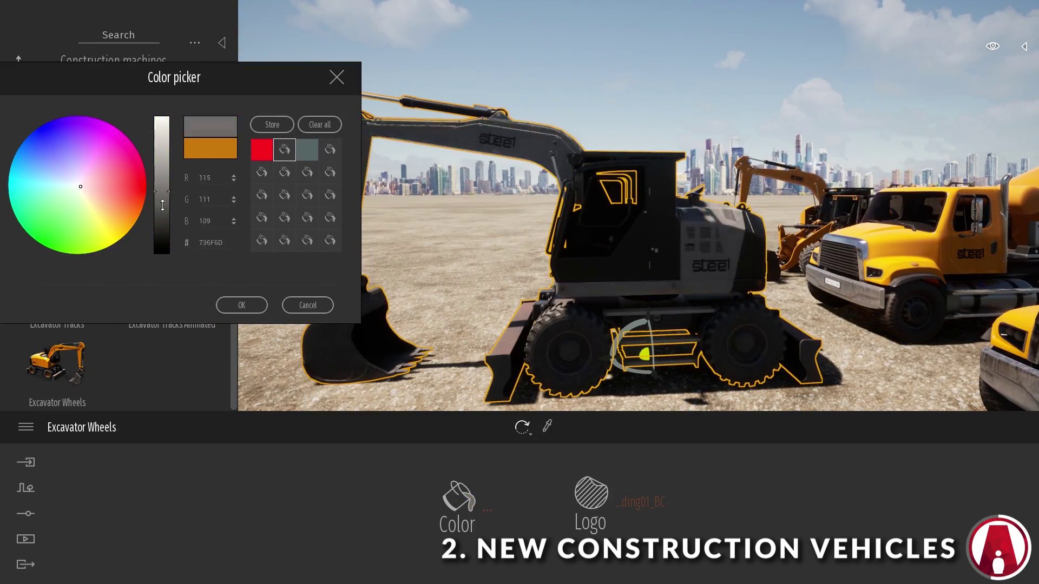
left_click(307, 305)
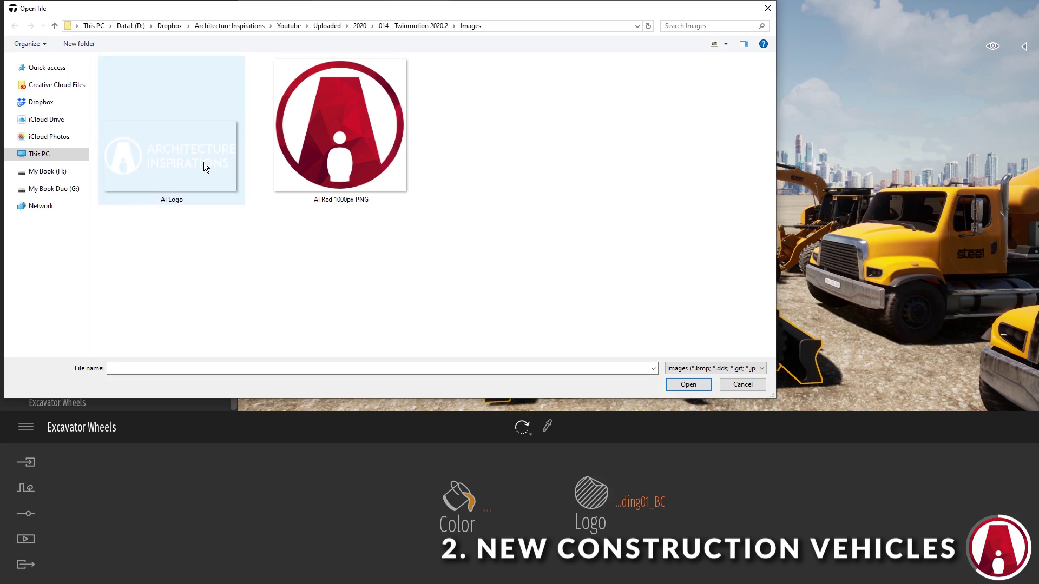
double_click(204, 164)
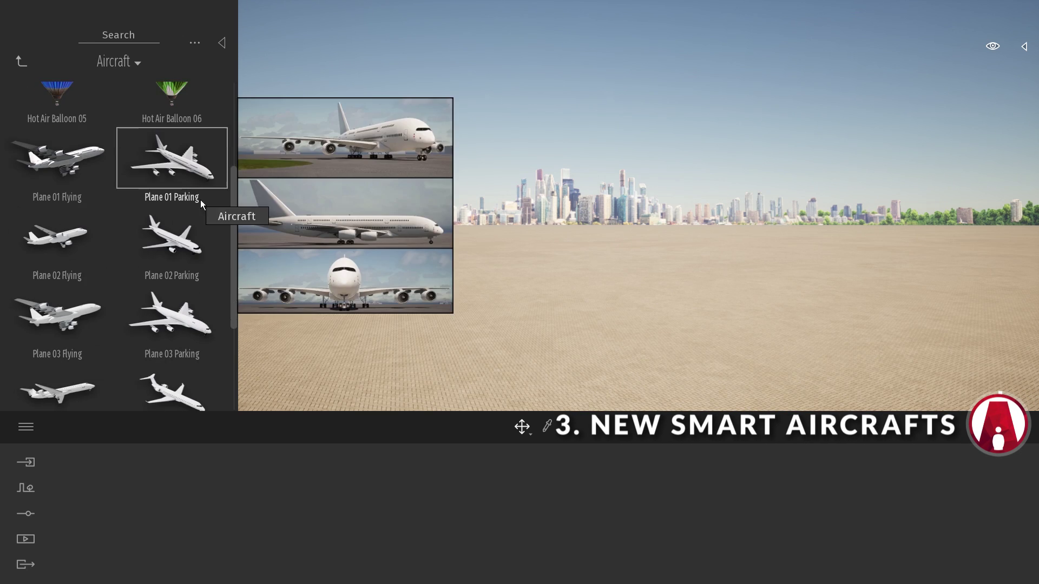
Find Plane 01 Parking among the aircraft in the library and place it on the ground
scroll(238, 267, "down", 3)
left_click_drag(239, 267, 254, 193)
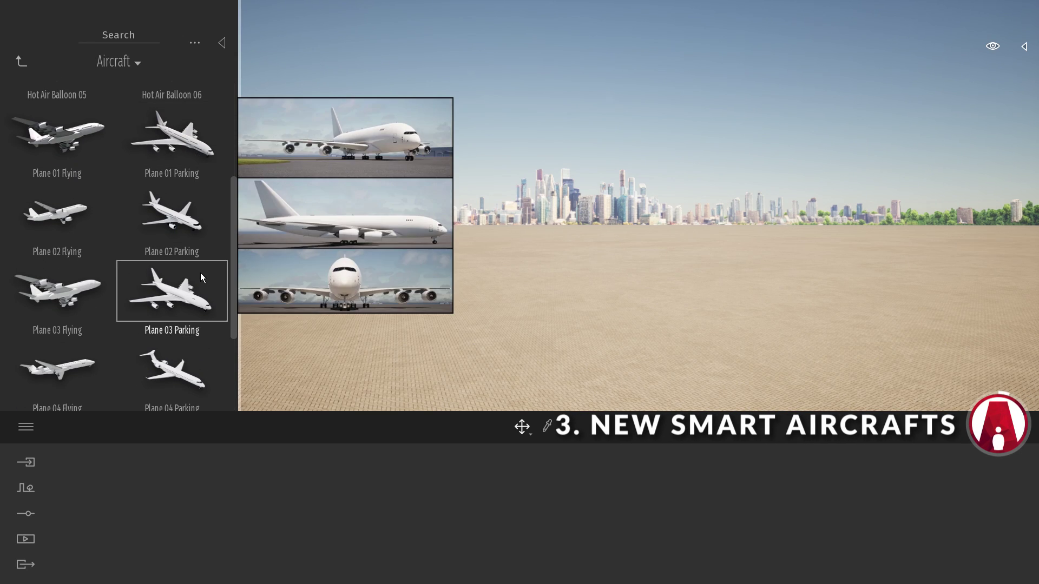
scroll(190, 363, "down", 1)
scroll(192, 363, "down", 1)
scroll(175, 375, "up", 4)
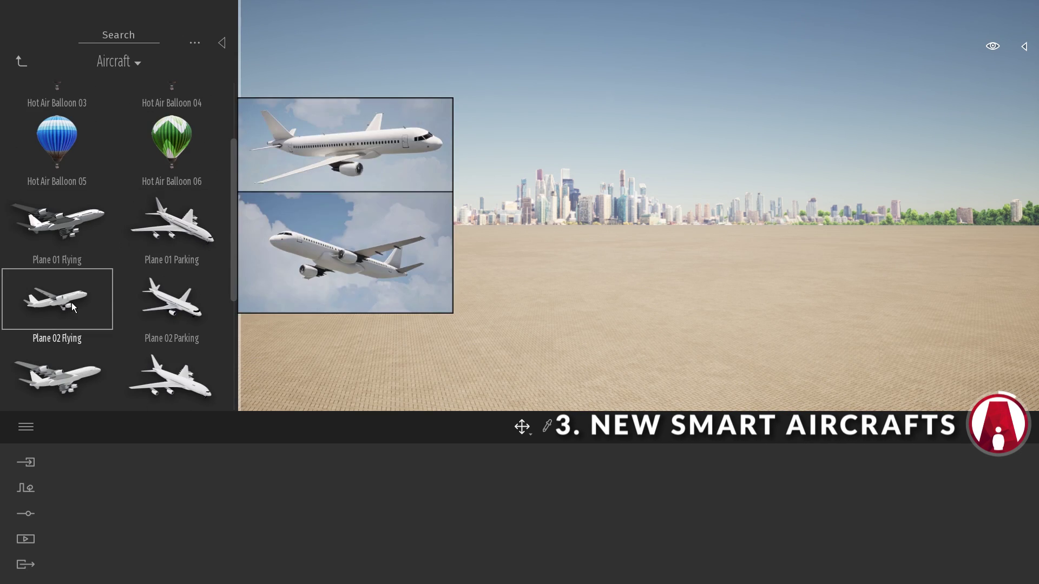
left_click_drag(172, 222, 644, 281)
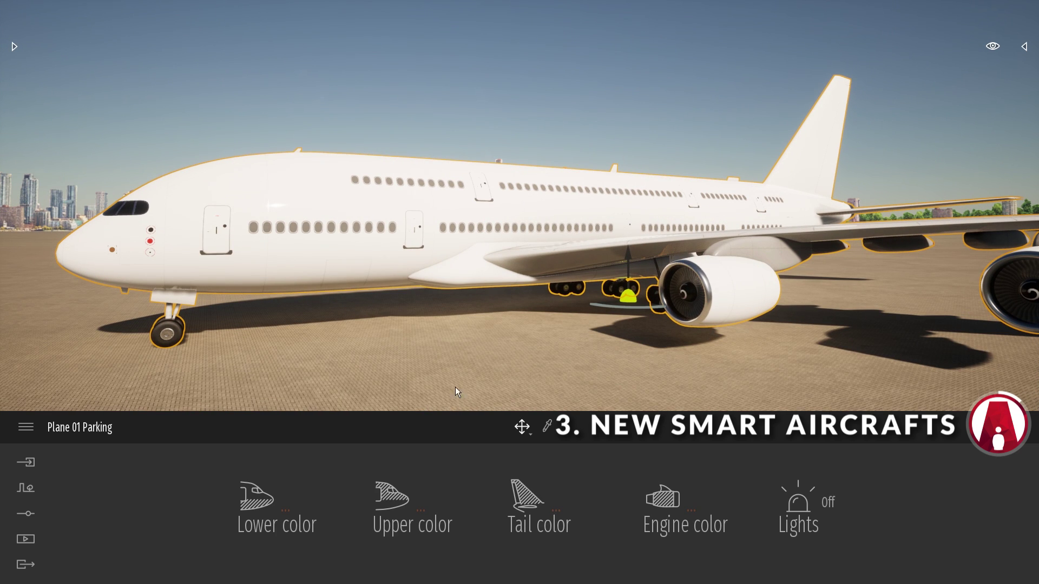
Set the plane's lower color and engine color to red
left_click(257, 493)
left_click(490, 284)
left_click(587, 405)
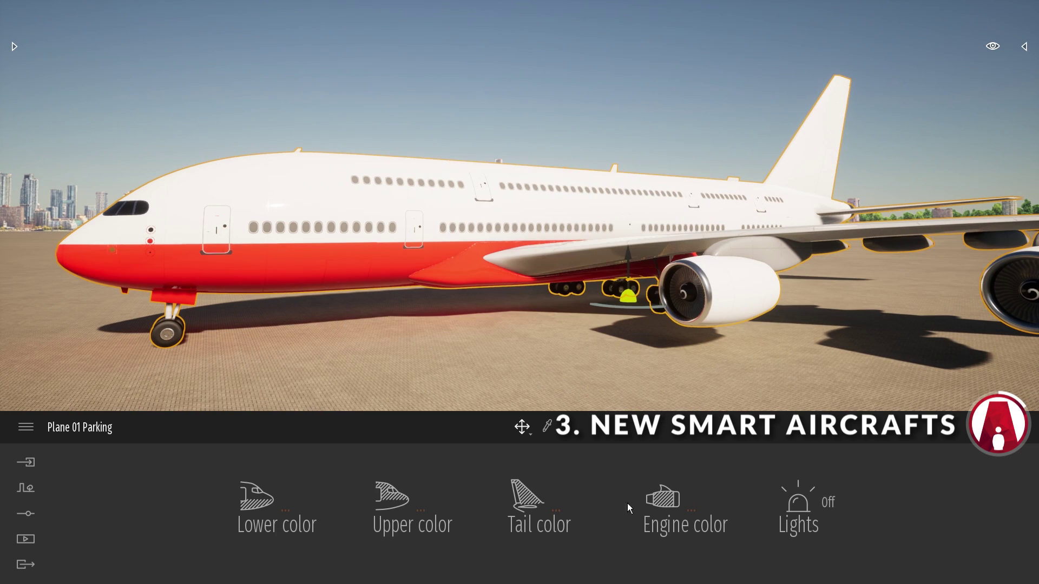
left_click(660, 509)
left_click(489, 282)
left_click(583, 404)
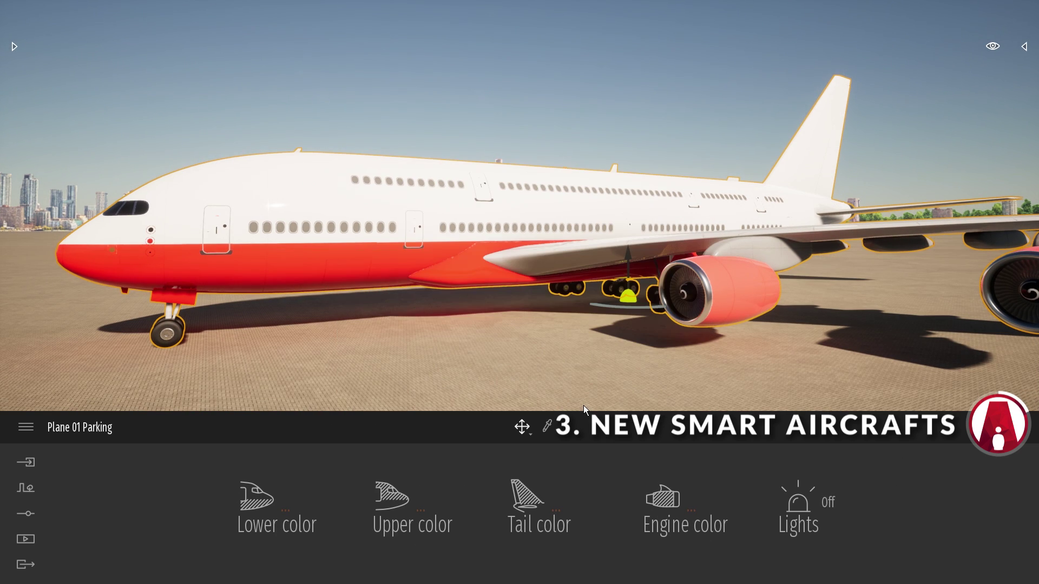
Try a different upper color and a red tail color on the plane
left_click(395, 487)
left_click(386, 349)
left_click_drag(386, 349, 453, 325)
left_click(653, 404)
left_click(536, 481)
left_click(489, 285)
left_click(651, 404)
Place the Graffiti 9 decal from the library on the front of the plane's fuselage, above the door
left_click(15, 48)
left_click(19, 61)
left_click(61, 203)
left_click(171, 203)
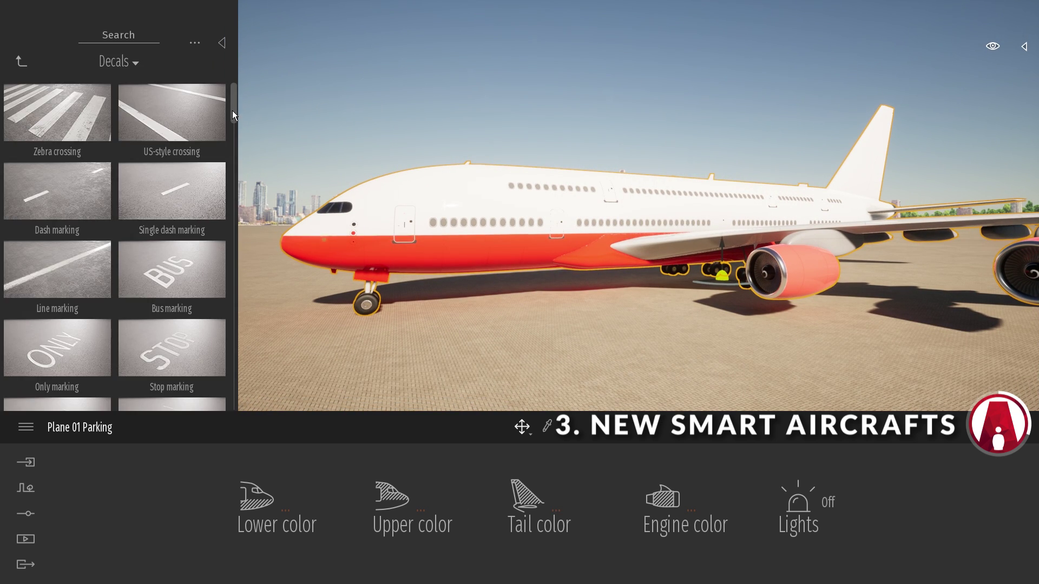
left_click_drag(232, 115, 228, 251)
left_click_drag(60, 148, 428, 189)
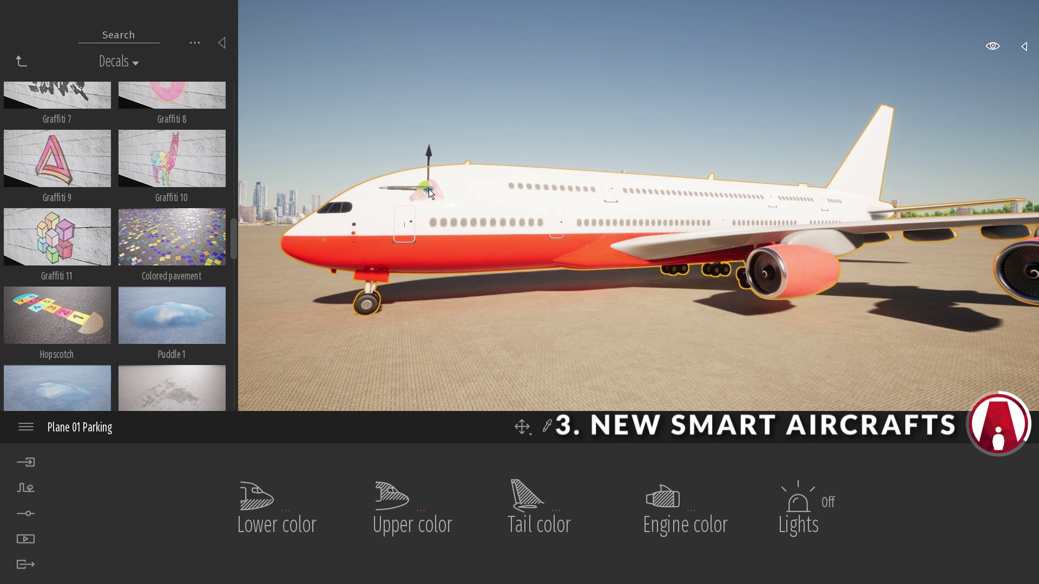
Replace the Graffiti 9 decal's texture with the AI Red 1000px PNG image
left_click(260, 500)
left_click(264, 407)
double_click(195, 158)
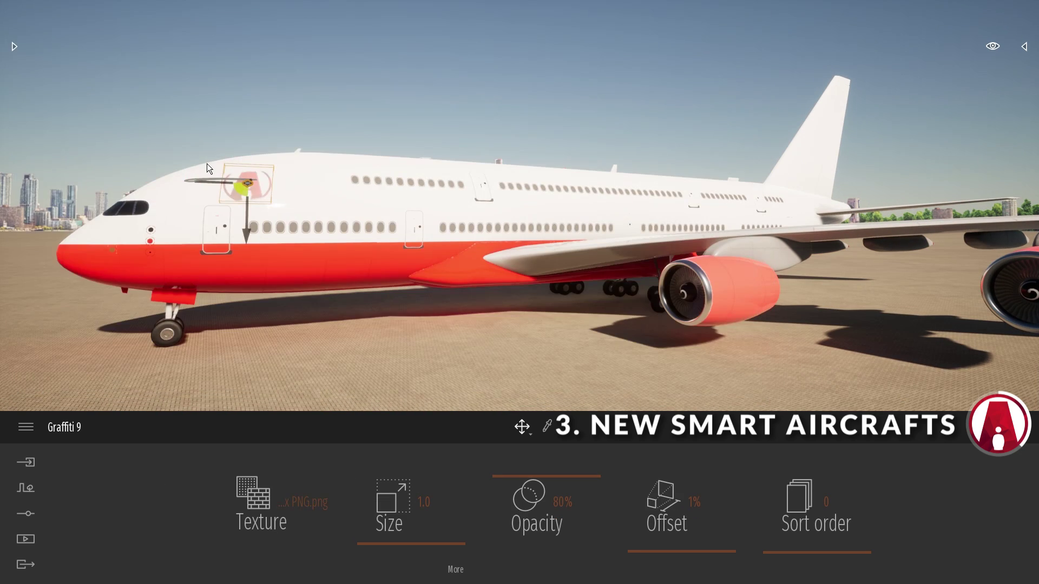
Set the logo decal's opacity to 100%, its offset to 43% and its size to 1.7
right_click_drag(207, 164, 207, 282)
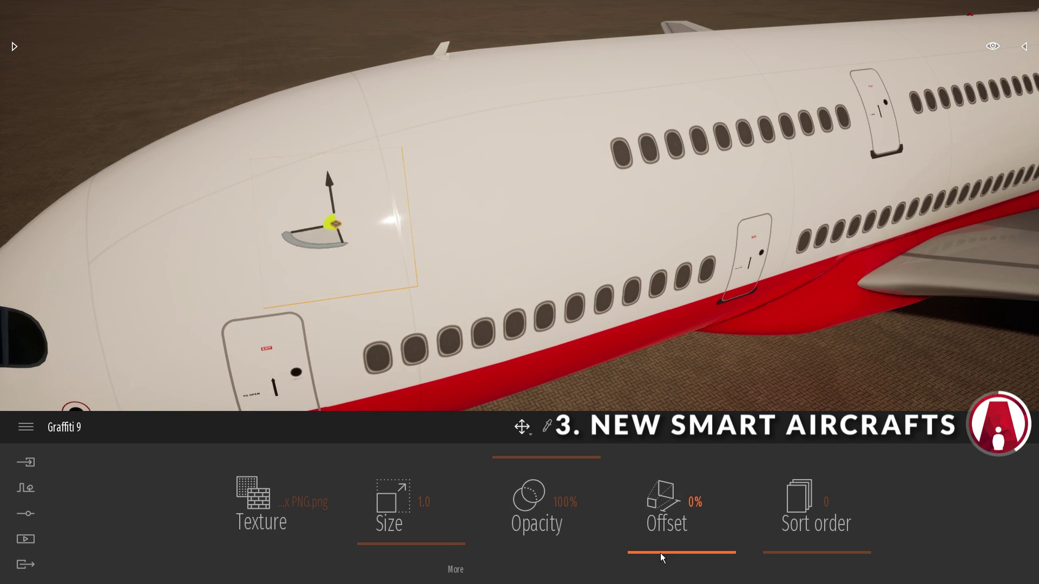
left_click_drag(660, 553, 667, 520)
scroll(332, 282, "down", 3)
mouse_move(422, 543)
left_mouse_down()
mouse_move(424, 524)
mouse_move(432, 538)
left_mouse_up()
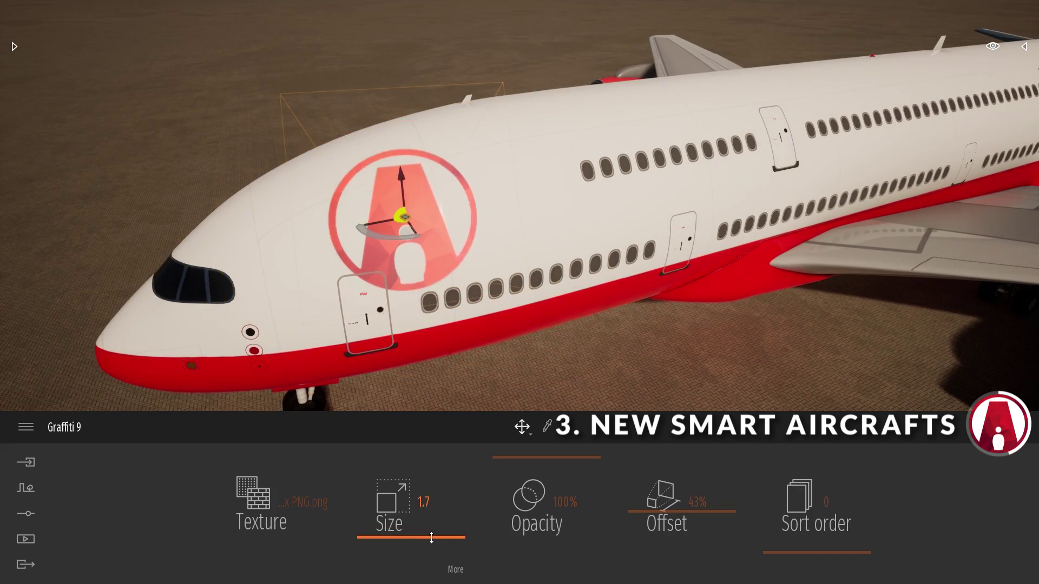
Move the logo decal from the fuselage to the tail fin with a size of 2.9
right_click_drag(259, 336, 294, 272)
left_click_drag(203, 281, 859, 141)
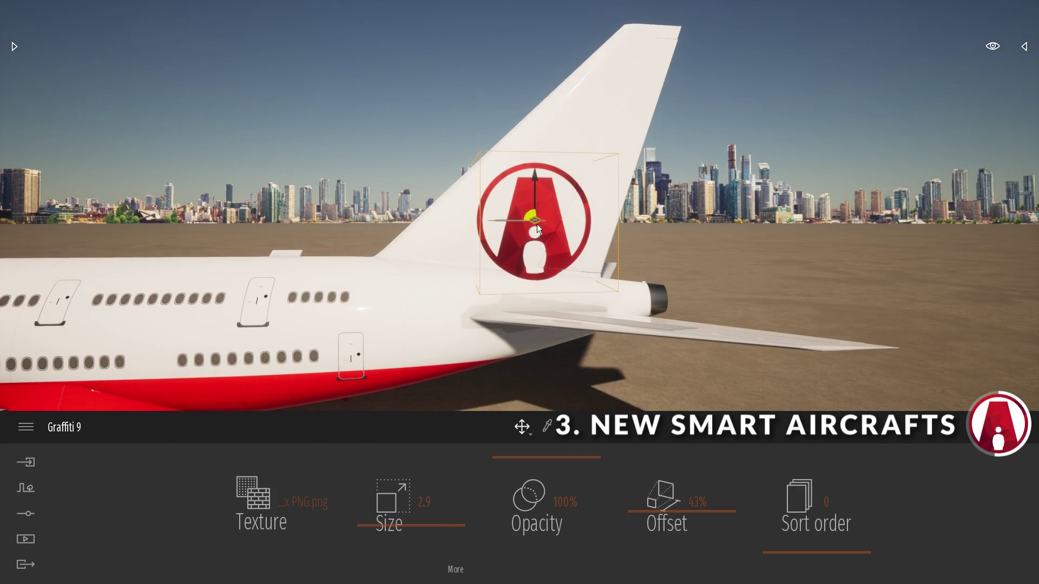
left_click_drag(537, 224, 563, 194)
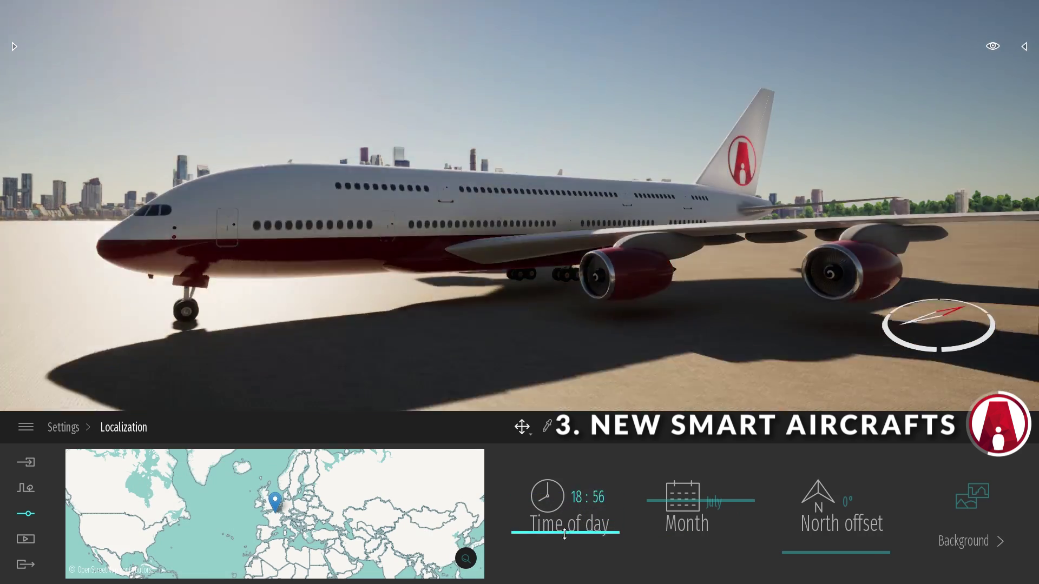
Change the time of day to night and turn on the plane's lights
left_click_drag(565, 534, 572, 564)
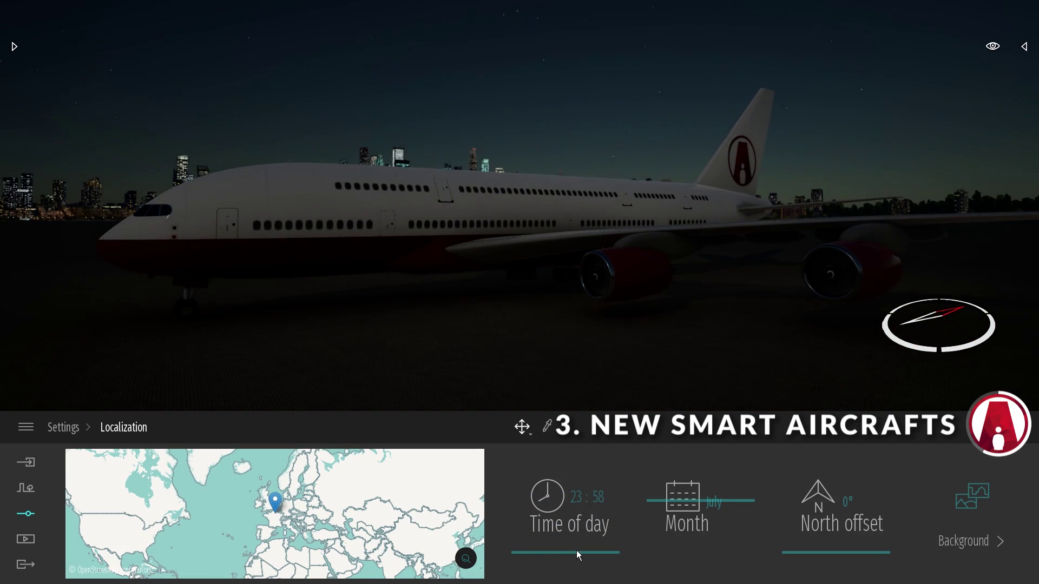
left_click(617, 265)
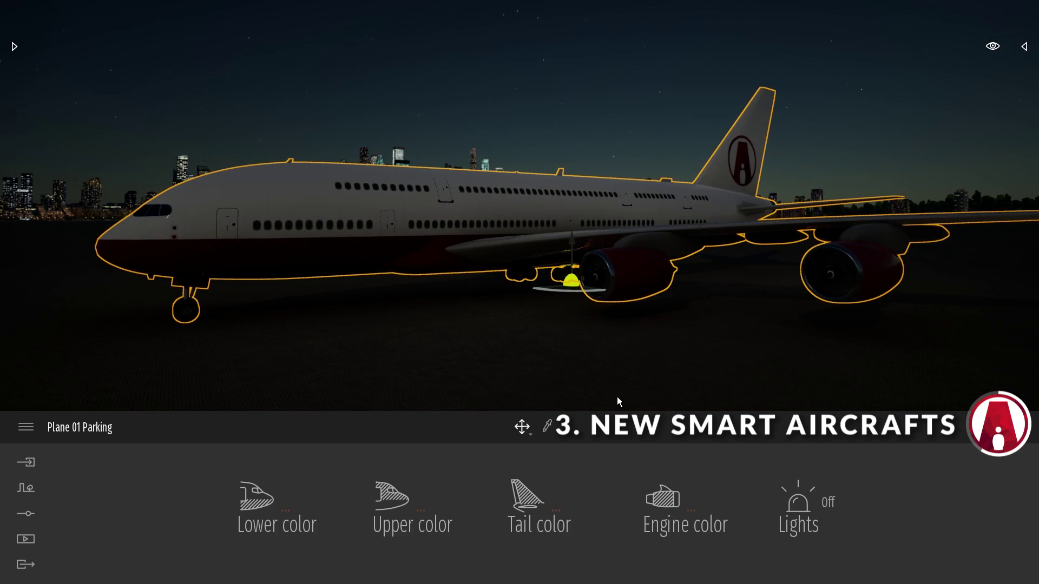
left_click(808, 513)
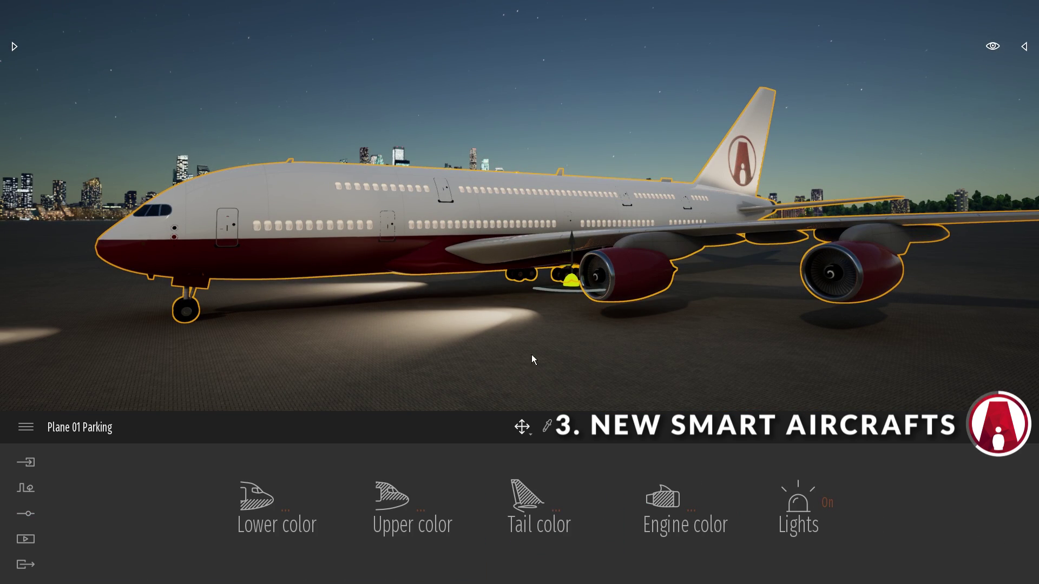
Rename the Graffiti 9 decal as Logo and nest it under Plane 01 Parking in the scene graph
left_click(1024, 47)
left_click(914, 139)
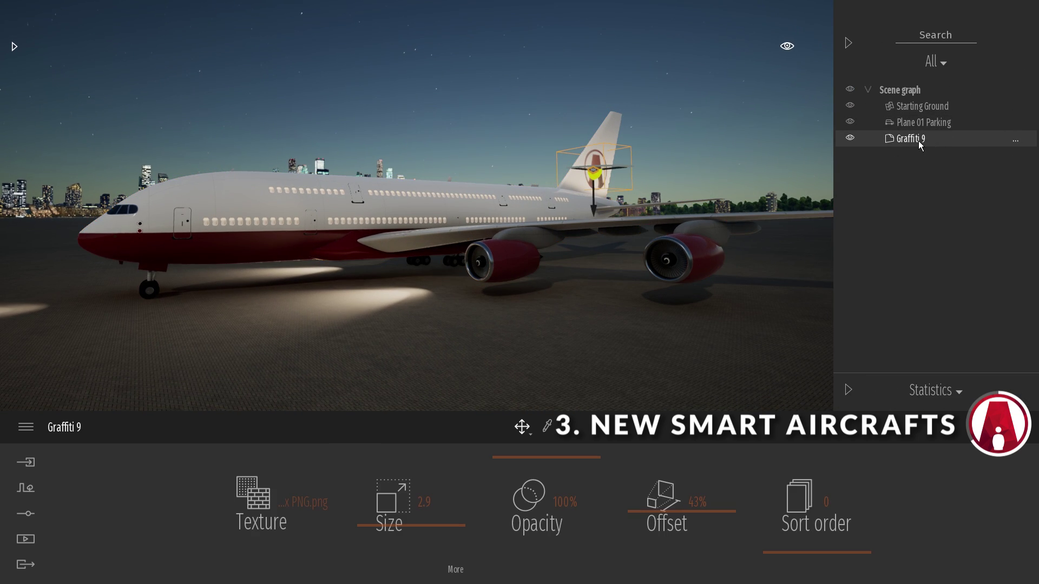
right_click(918, 141)
left_click(924, 279)
type("Logo")
key("Return")
left_click_drag(921, 142, 934, 126)
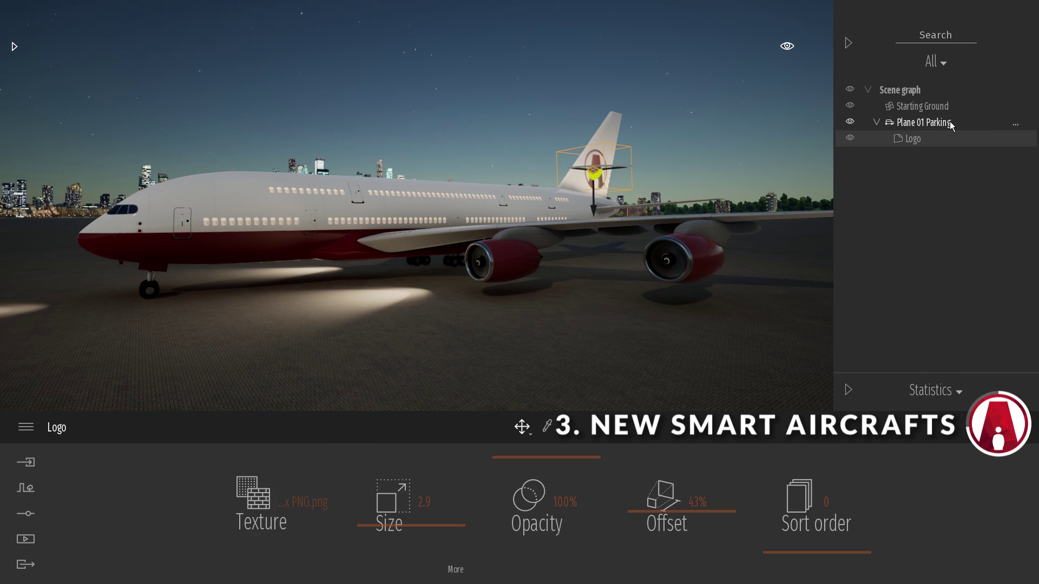
Save Plane 01 Parking with its logo to the user library and open that library
left_click(939, 125)
right_click(938, 126)
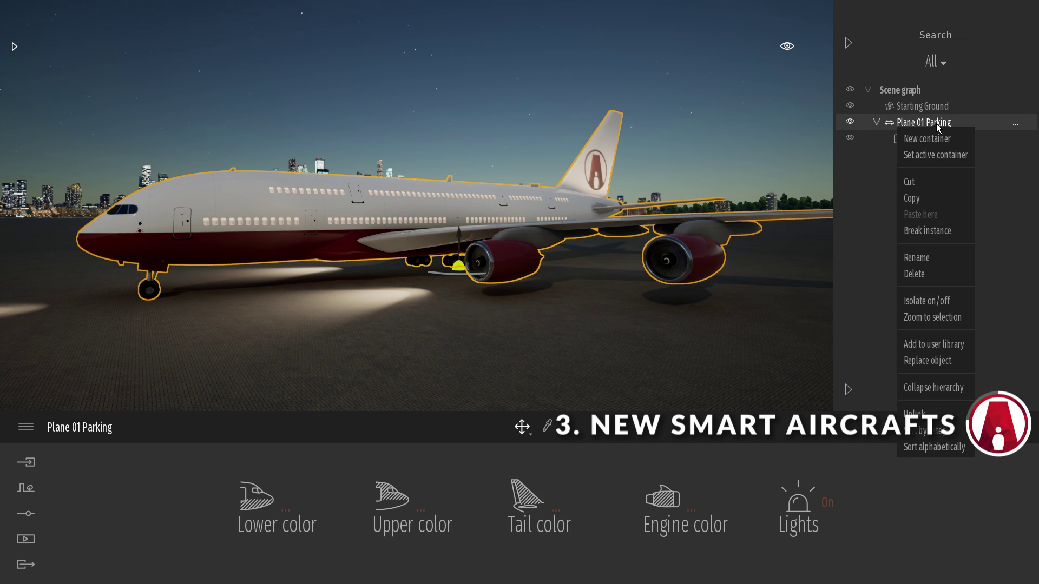
left_click(952, 346)
left_click(15, 47)
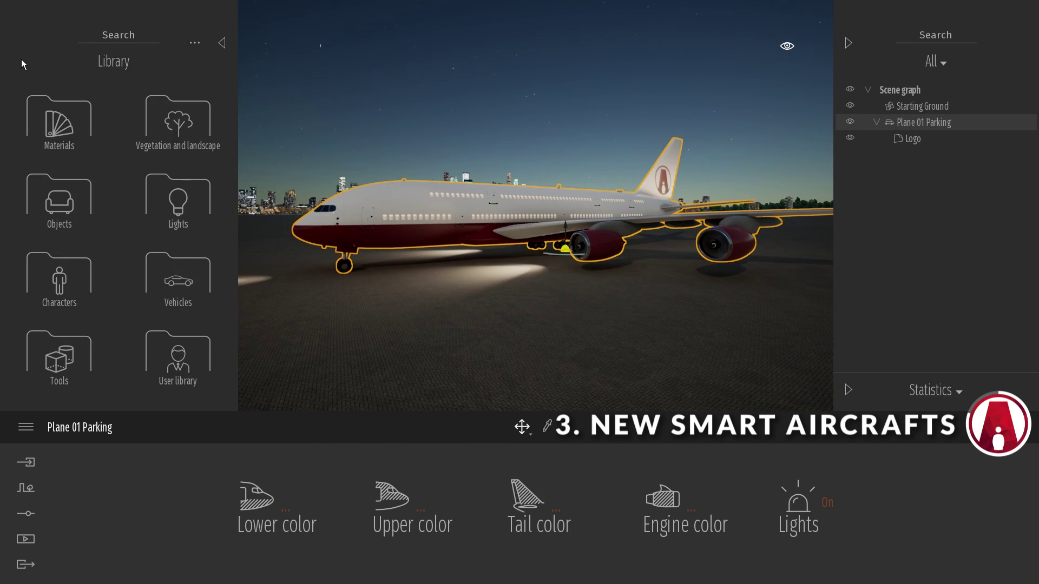
left_click(174, 355)
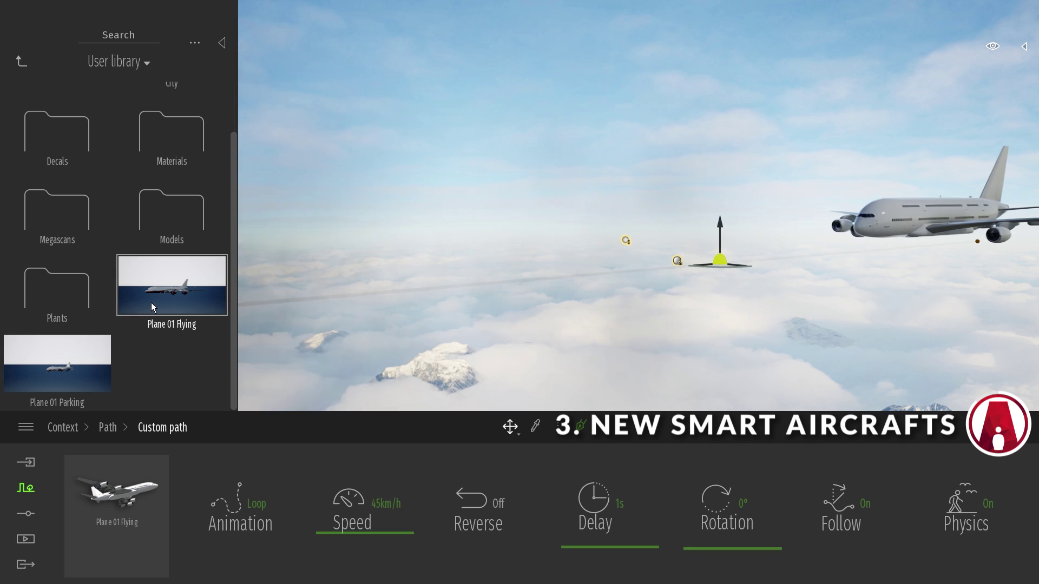
Add the saved Plane 01 Flying from the user library to the custom path
left_click_drag(152, 304, 135, 497)
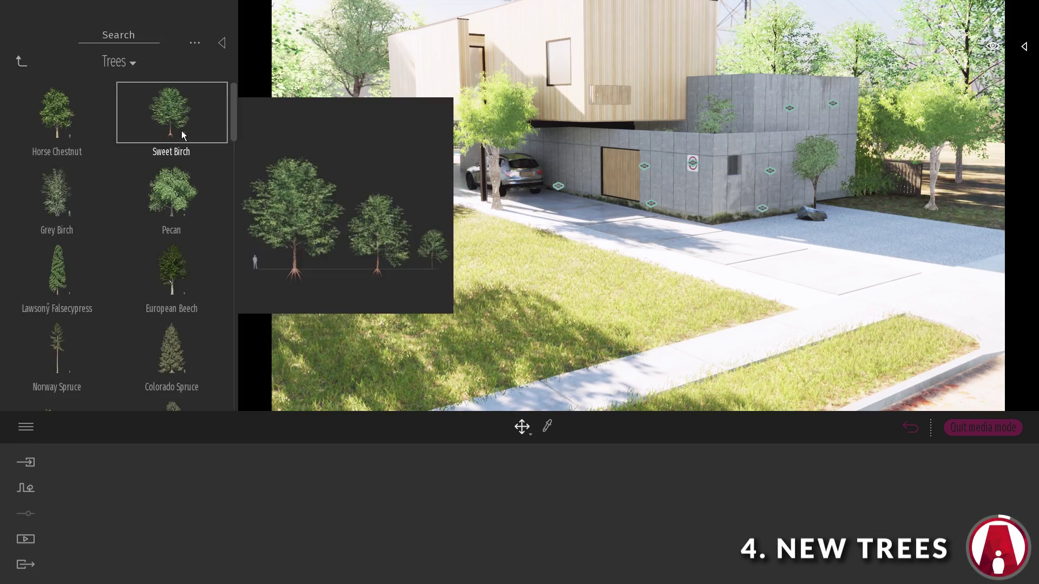
Browse the tree models in the Trees library, including the Golden Shower and Banyan size previews
left_click_drag(234, 108, 245, 348)
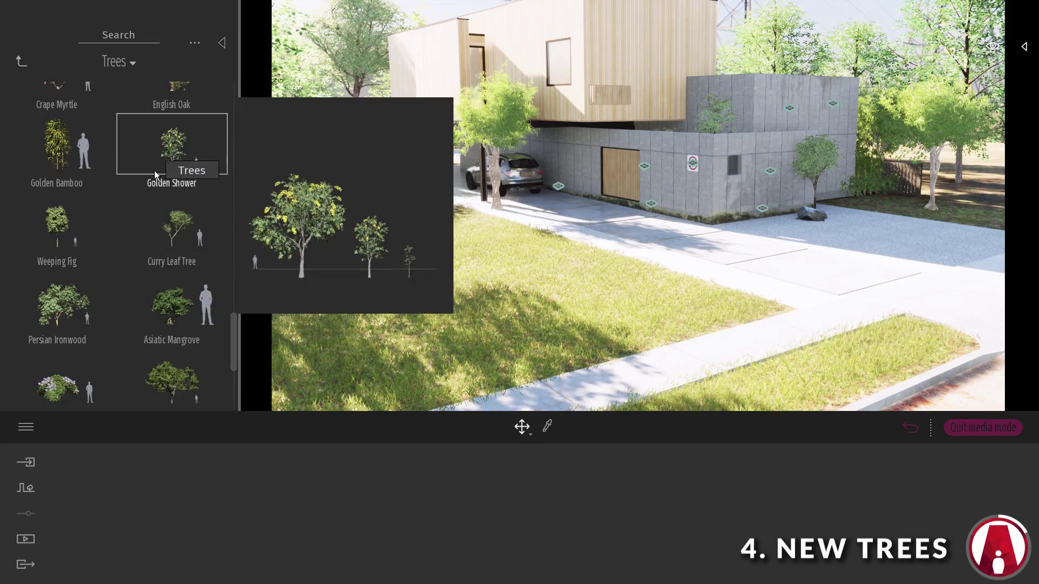
scroll(178, 236, "down", 3)
scroll(177, 236, "down", 1)
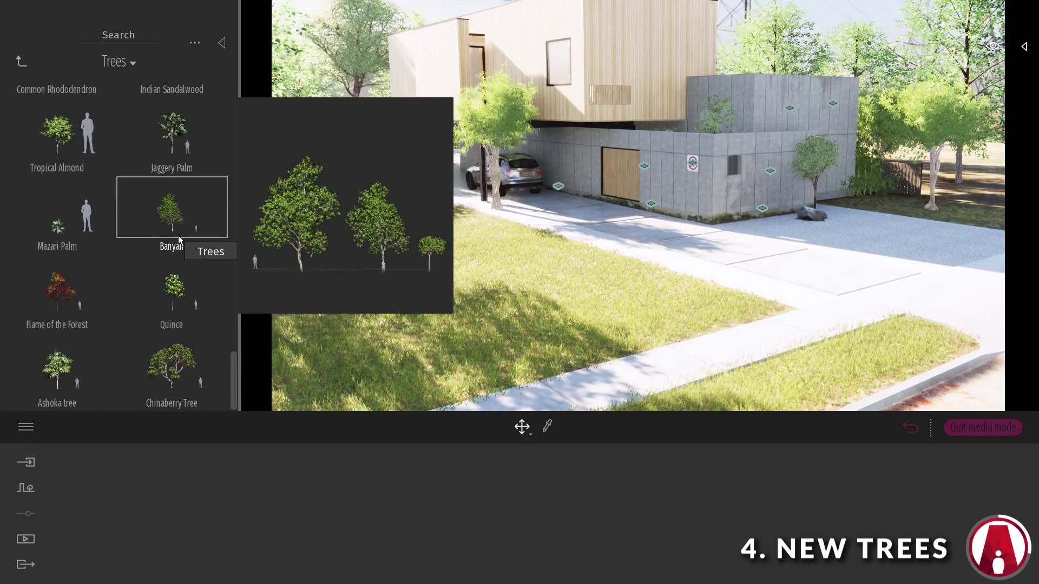
scroll(213, 190, "up", 2)
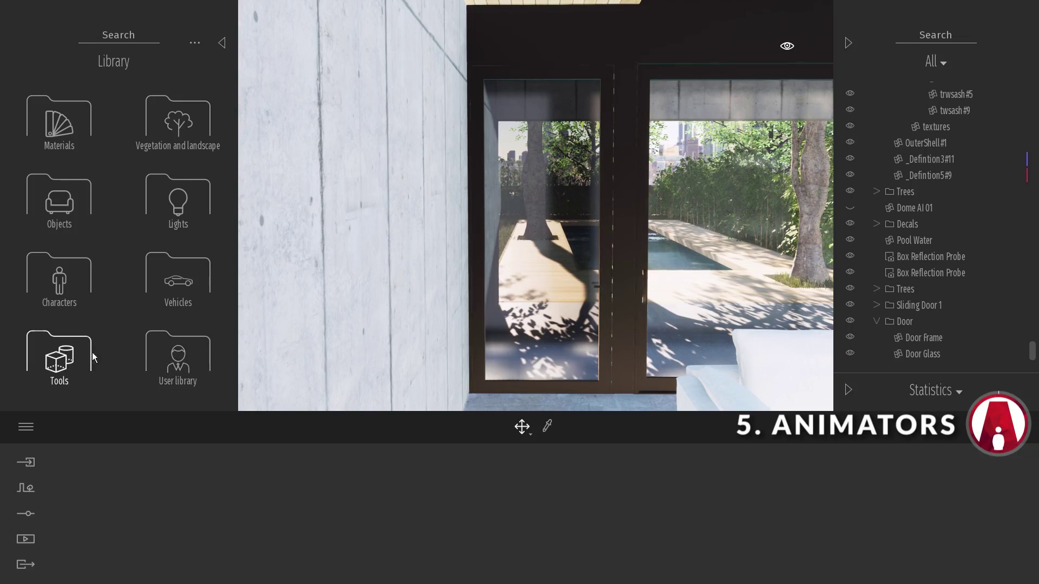
Place a Rotator animator at the lower hinge corner of the glass door and activate object linking for it
left_click(59, 352)
left_click(57, 280)
left_click(60, 121)
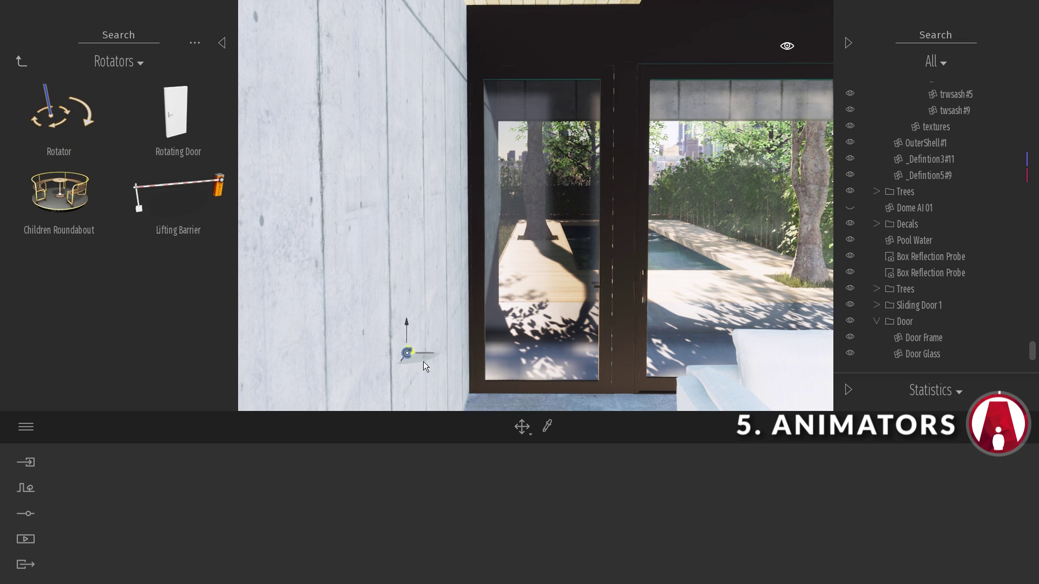
left_click_drag(474, 401, 473, 396)
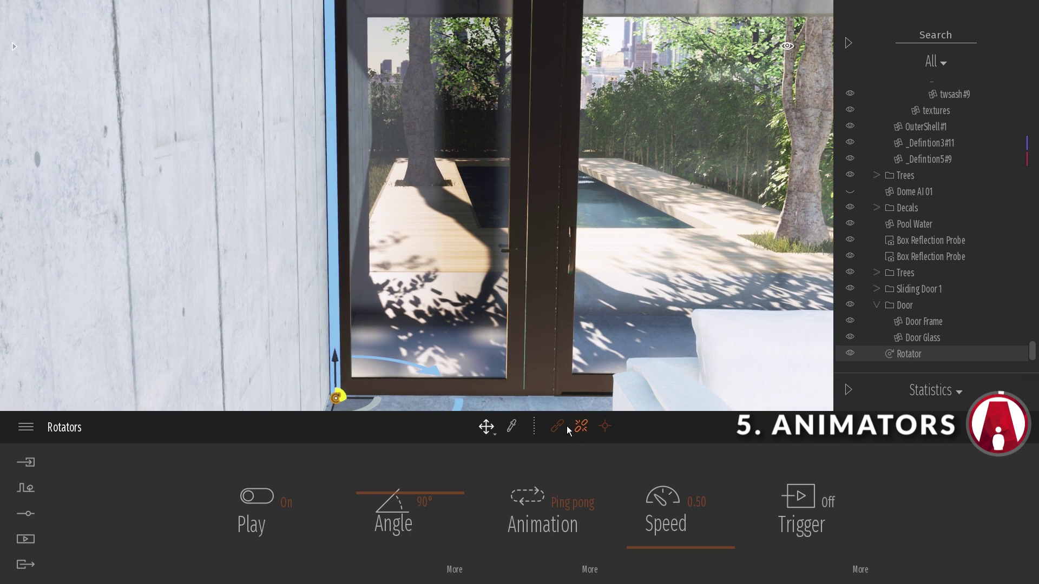
left_click(555, 427)
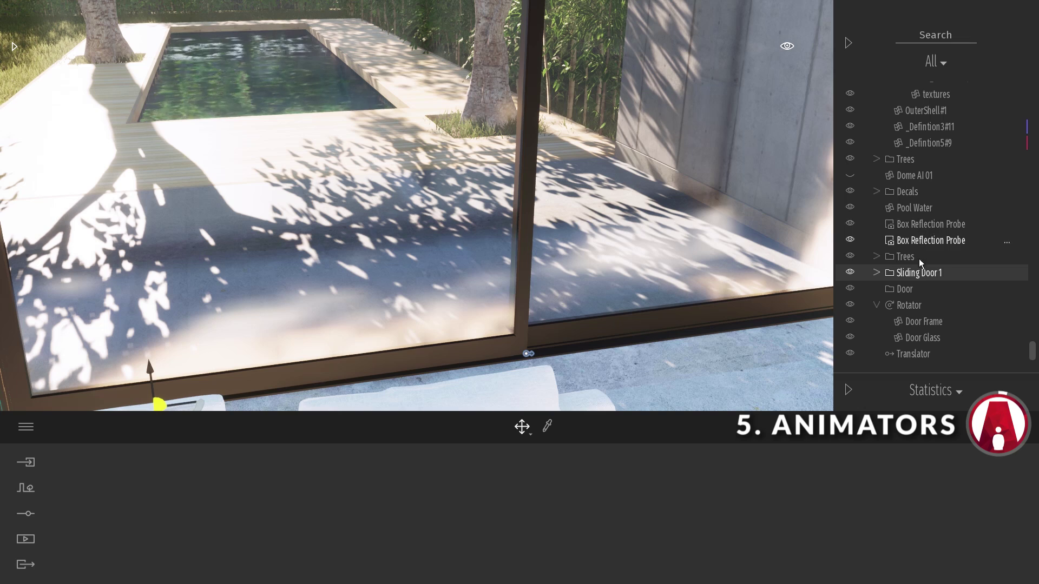
Nest the Sliding Door 1 folder under the Translator in the scene graph
left_click_drag(915, 274, 930, 355)
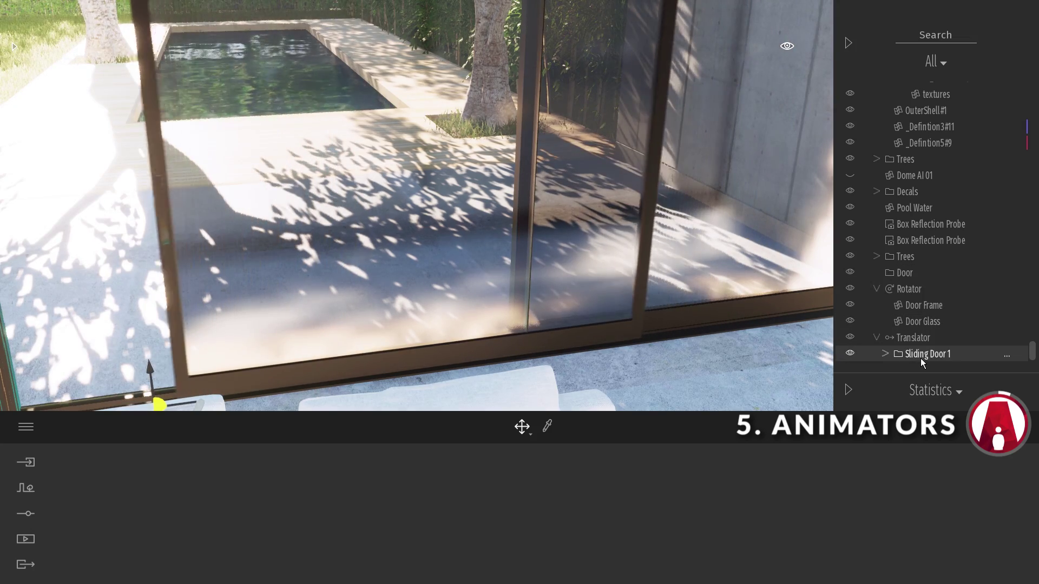
right_click_drag(528, 373, 466, 266)
scroll(481, 254, "down", 3)
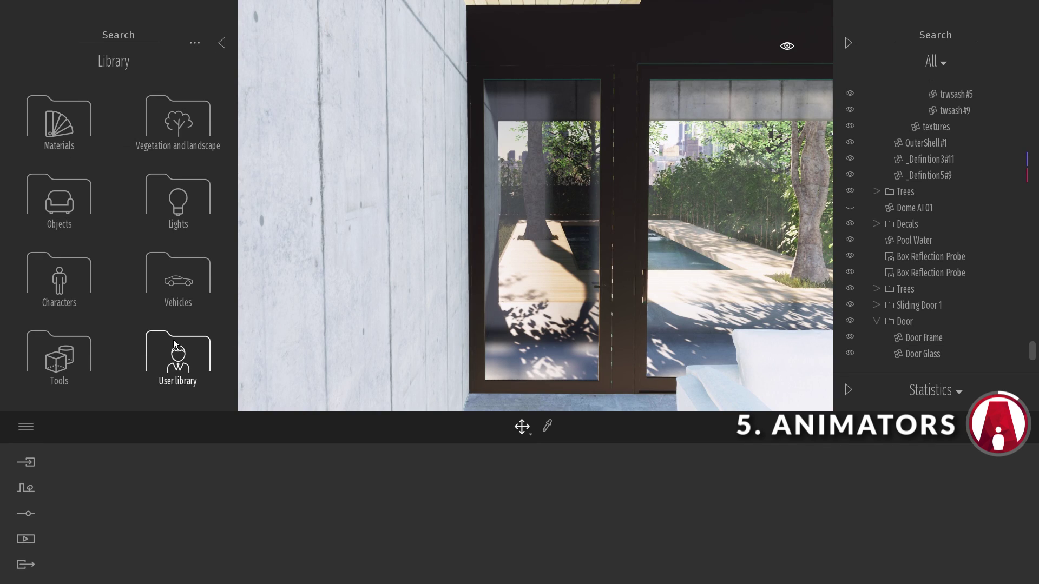
Place a Rotator at the glass door's lower hinge corner and link the Door Frame and Door Glass to it
left_click(176, 352)
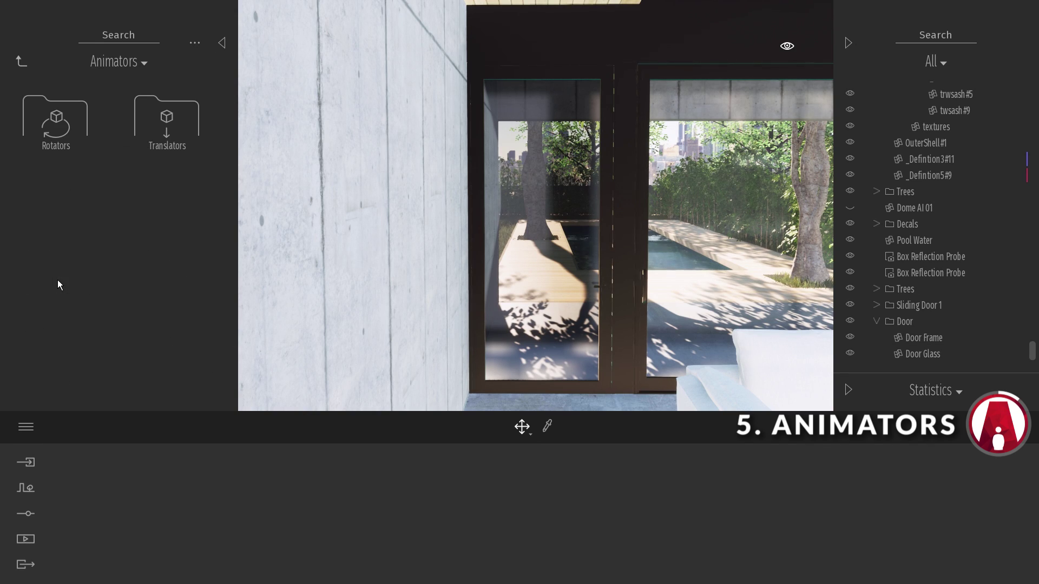
left_click_drag(475, 400, 473, 396)
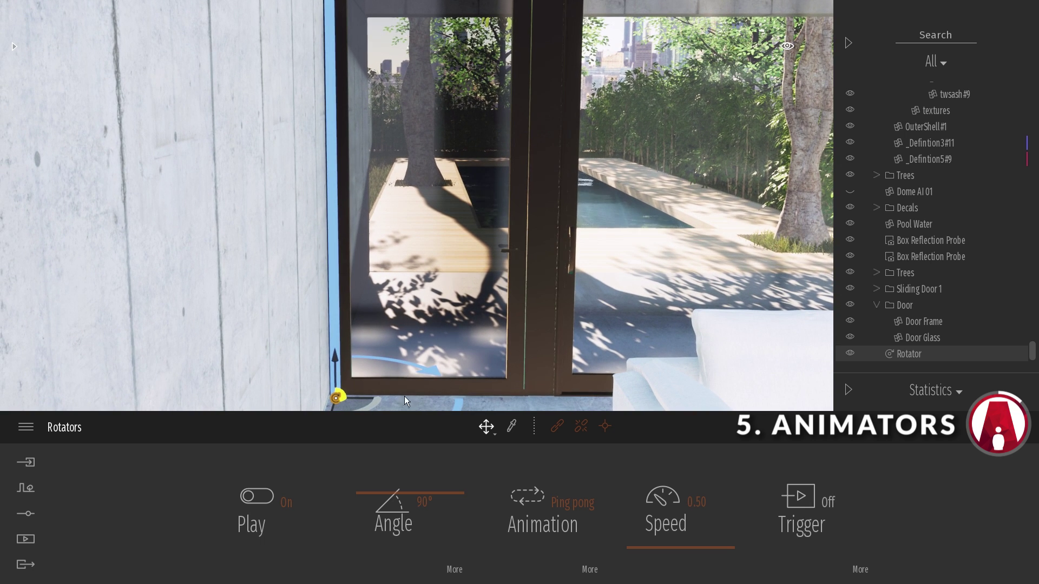
left_click(556, 427)
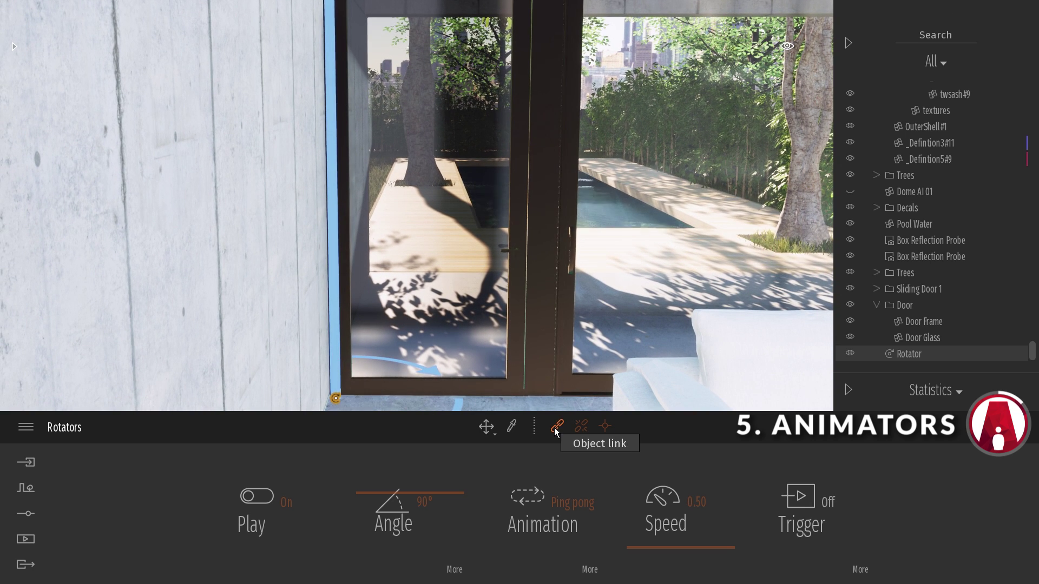
left_click(454, 389)
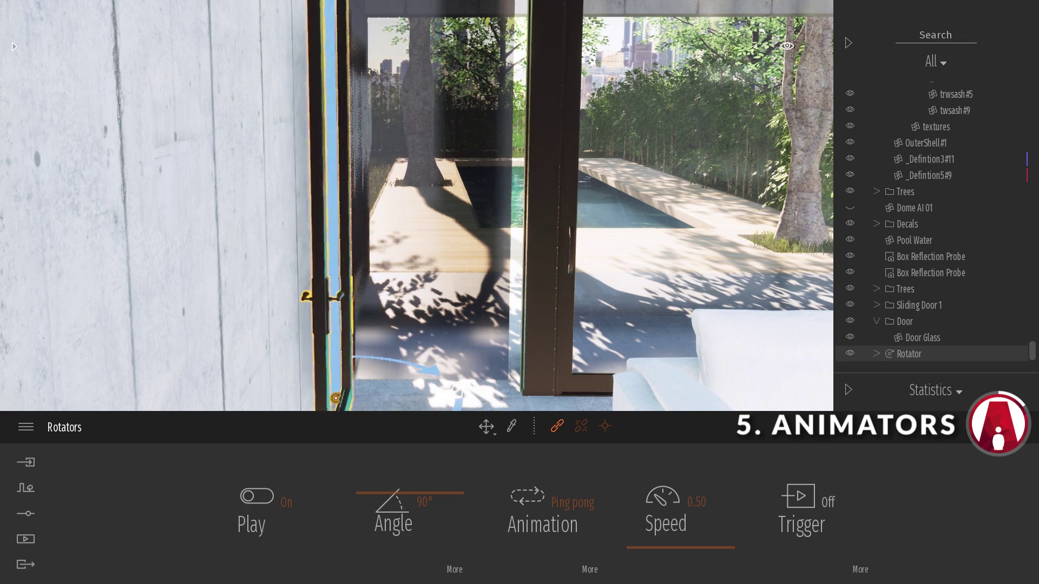
left_click(877, 355)
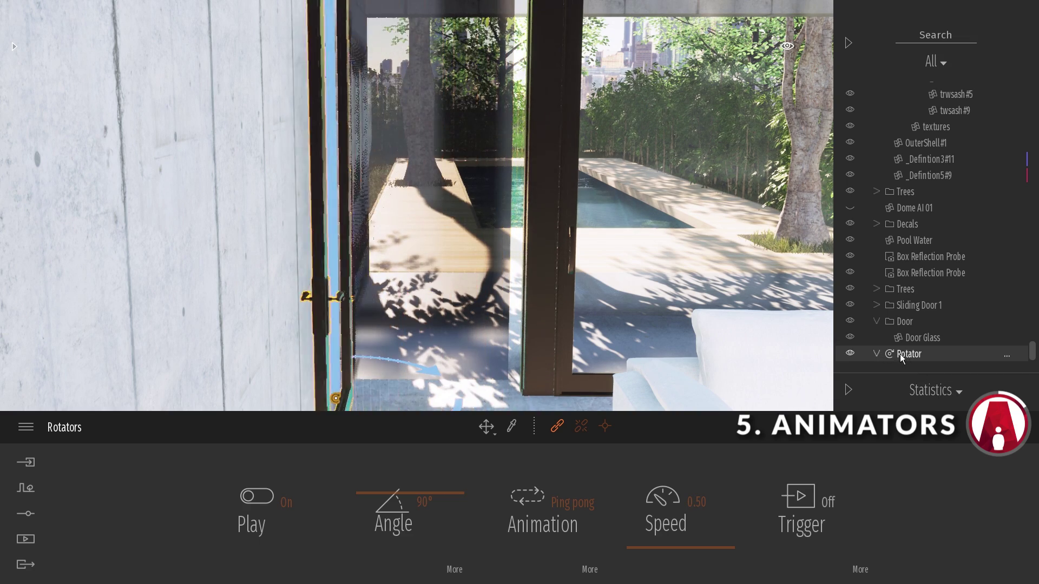
scroll(903, 354, "down", 1)
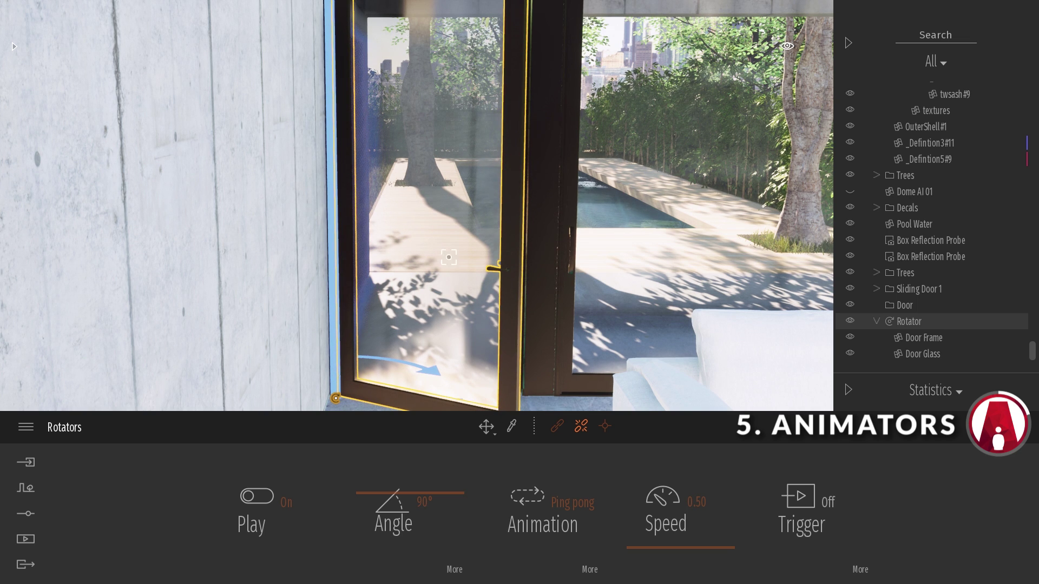
Unlink the Door Glass from the Rotator and link it back again
left_click(581, 426)
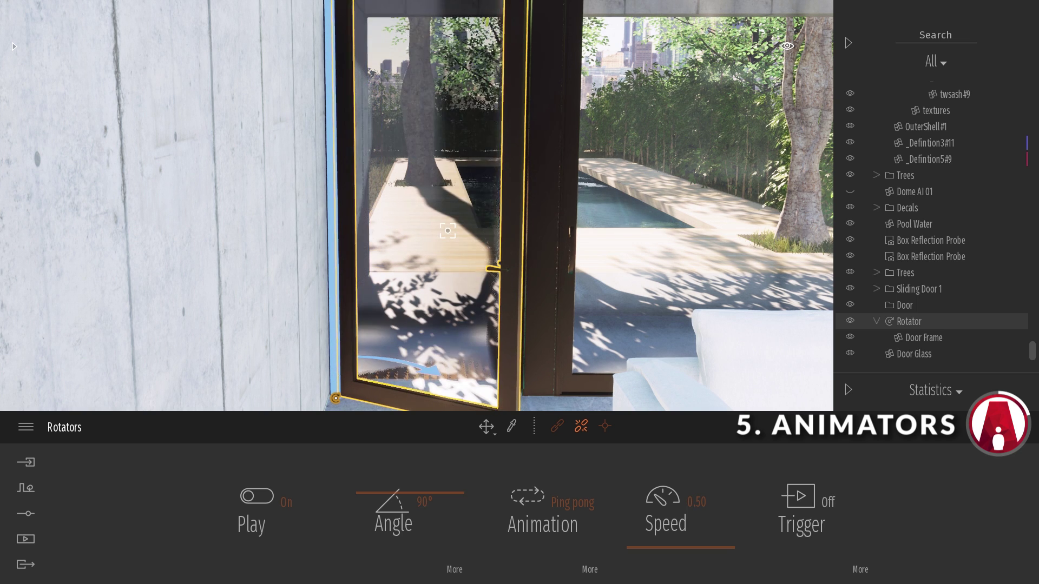
left_click(558, 426)
left_click(433, 171)
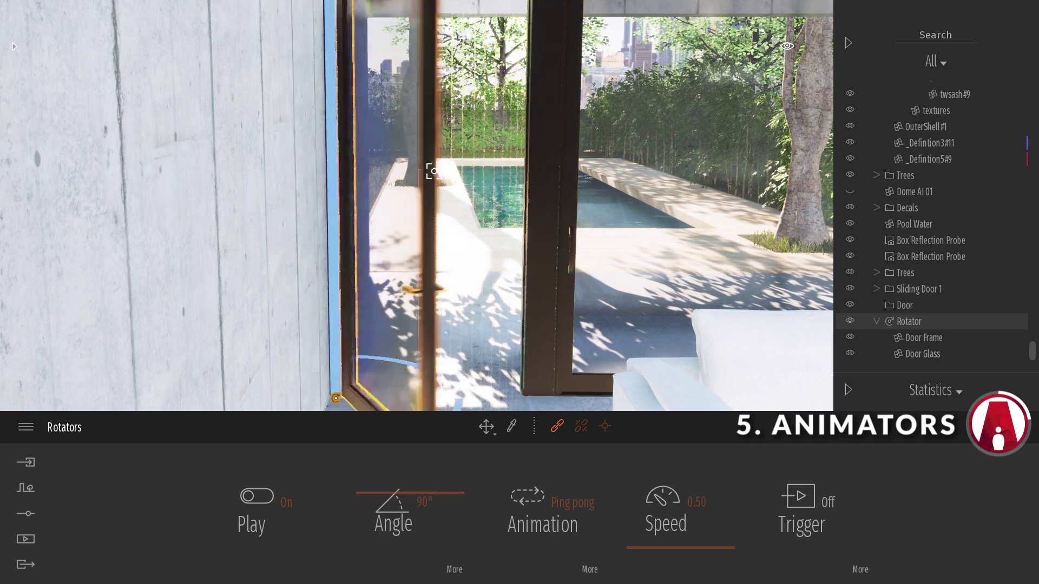
Edit the Rotator's pivot, moving it to the middle of the door's bottom edge, and leave pivot editing
left_click(606, 425)
right_click_drag(395, 304, 394, 381)
key("w")
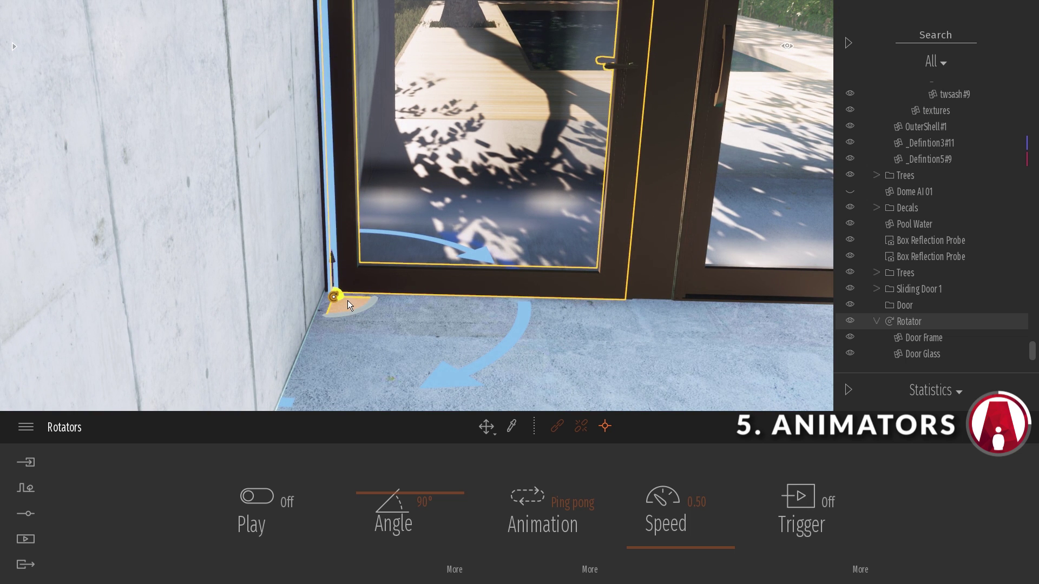
mouse_move(351, 300)
left_mouse_down()
mouse_move(515, 300)
mouse_move(485, 300)
left_mouse_up()
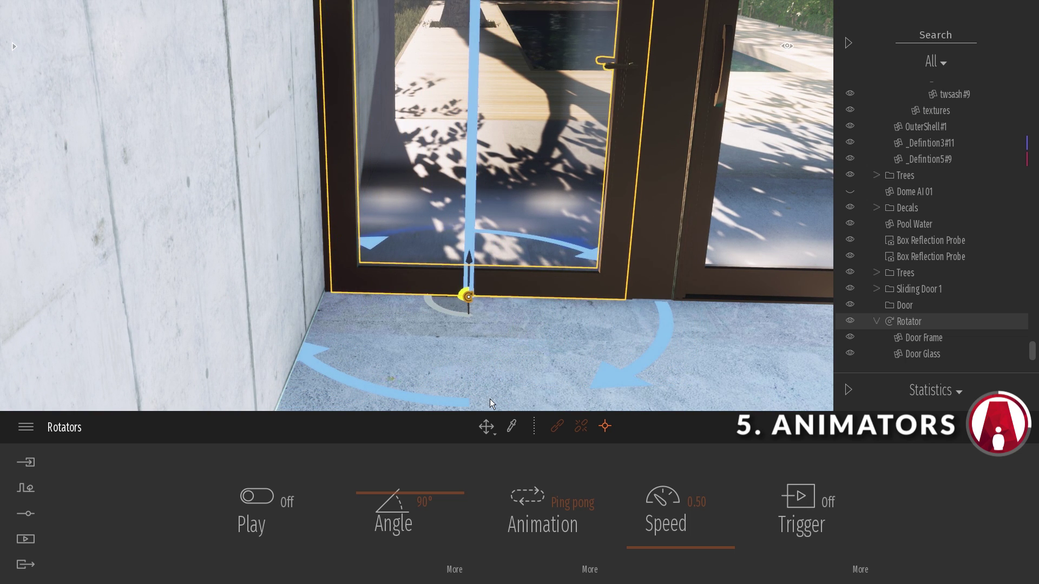
left_click(493, 426)
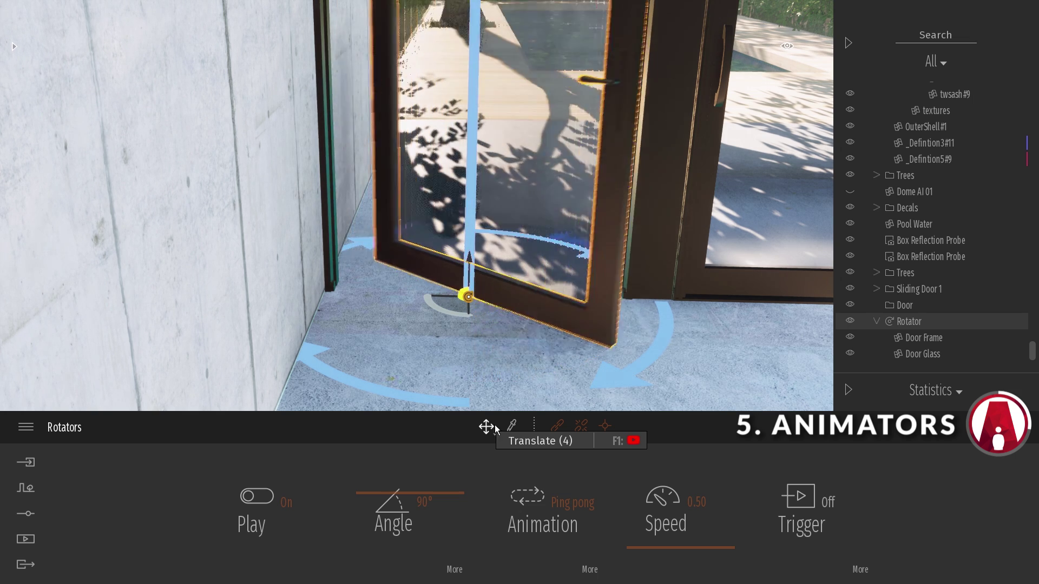
Move the Rotator's pivot back to the door's hinge corner and leave pivot editing
left_click(605, 426)
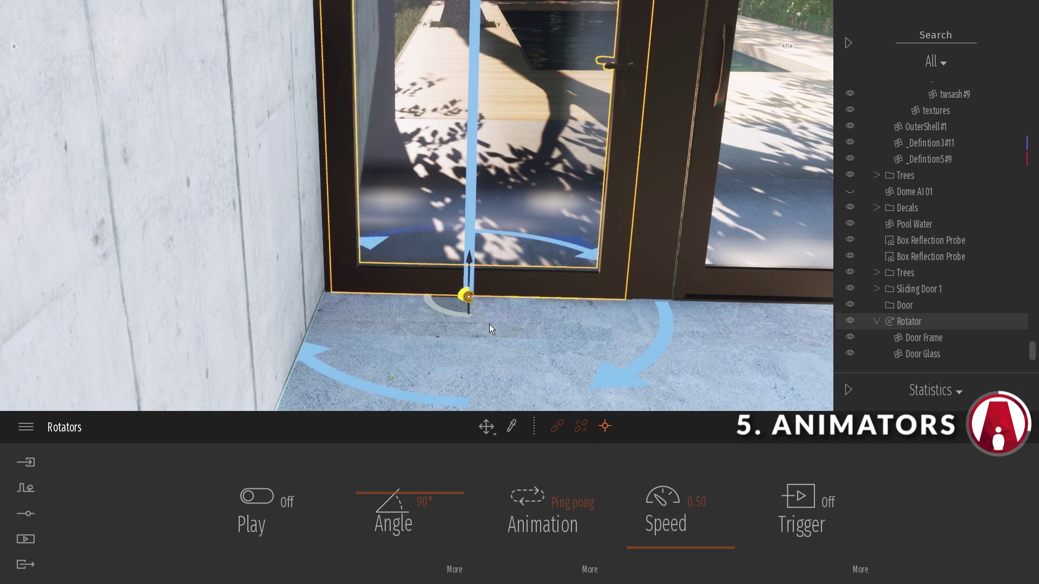
left_click_drag(465, 305, 320, 304)
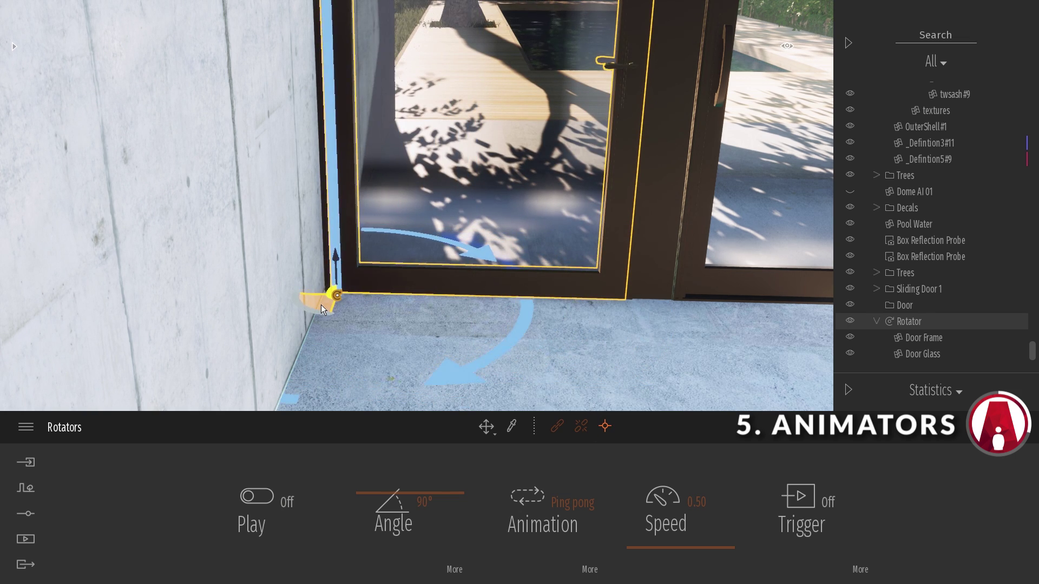
left_click(487, 427)
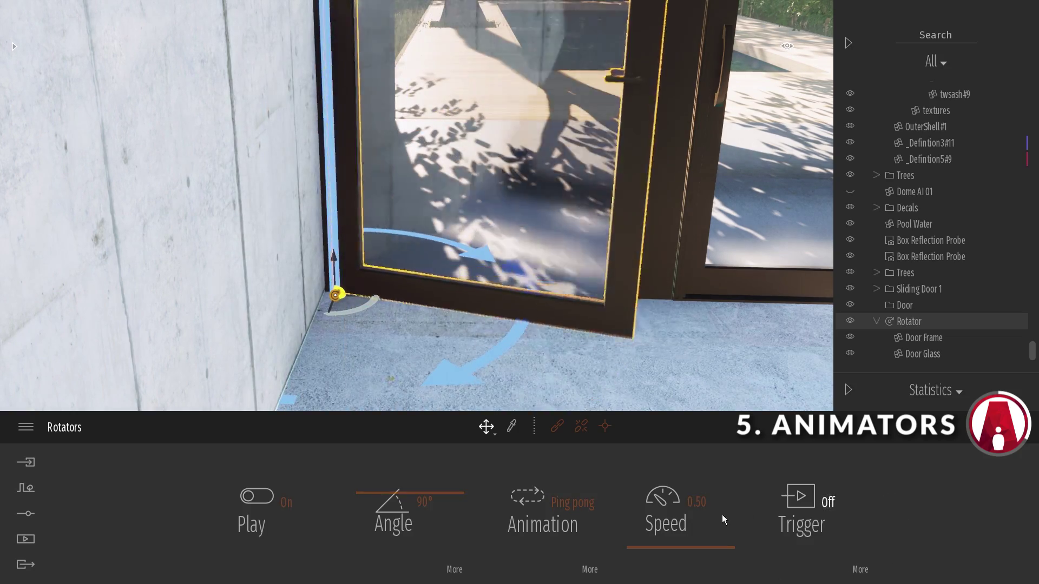
Set the Rotator's speed to 0.25
left_click_drag(707, 502, 695, 503)
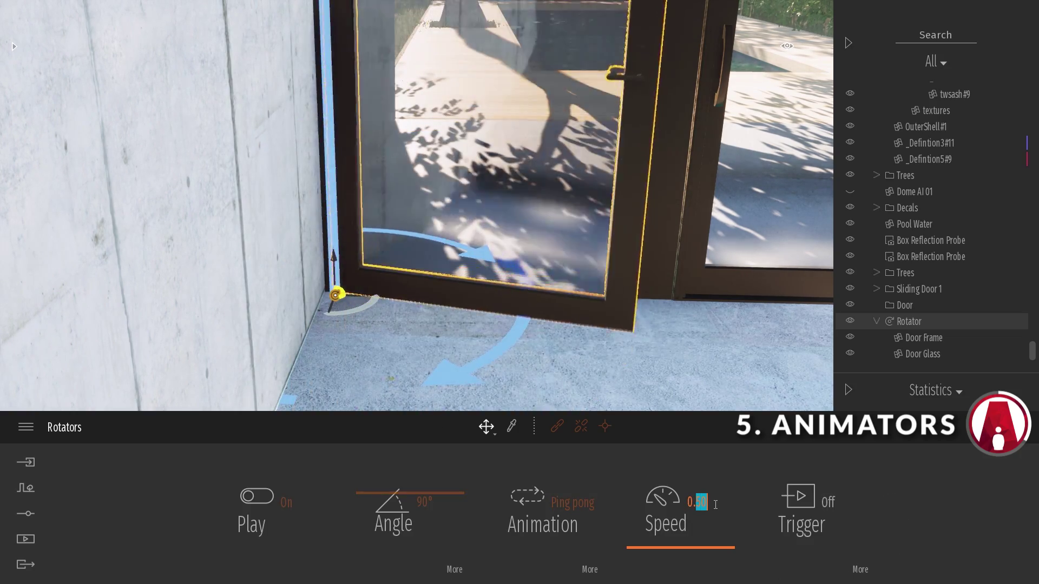
type("25")
key("Return")
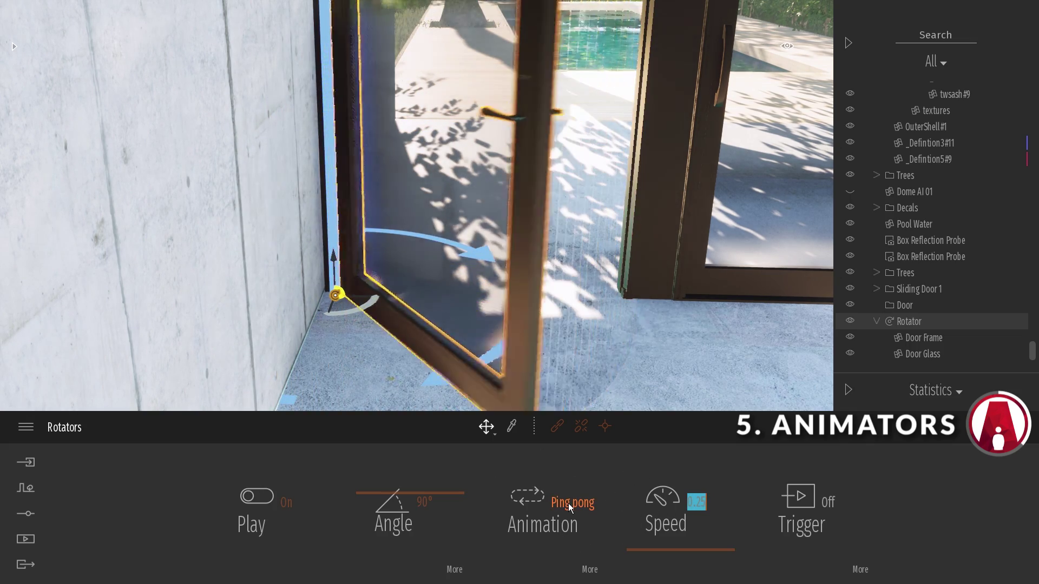
Try the Loop and Once animation modes on the Rotator while viewing the whole door
left_click(569, 504)
left_click(541, 463)
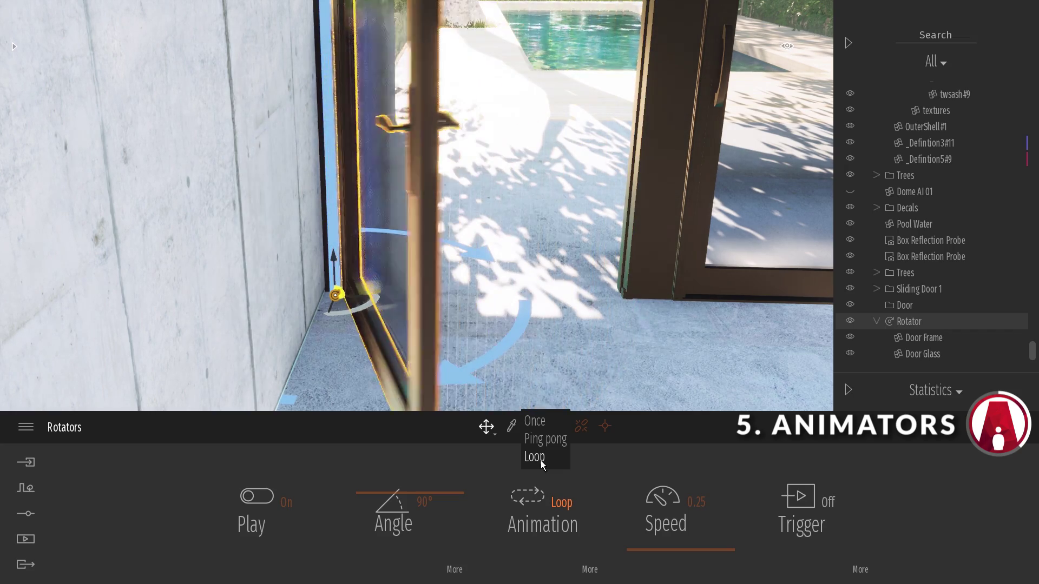
left_click(540, 426)
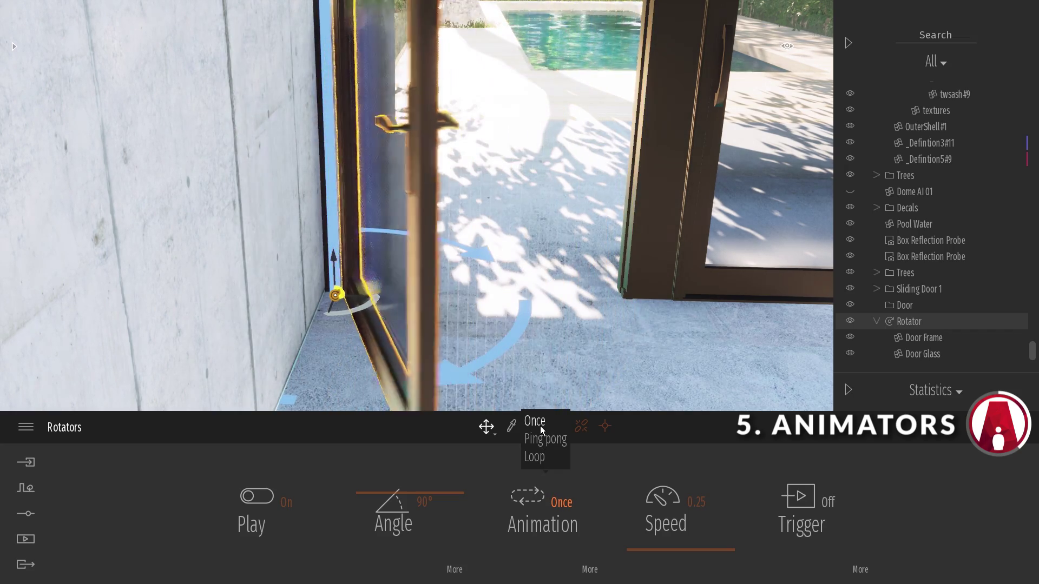
key("s")
right_click_drag(535, 317, 535, 201)
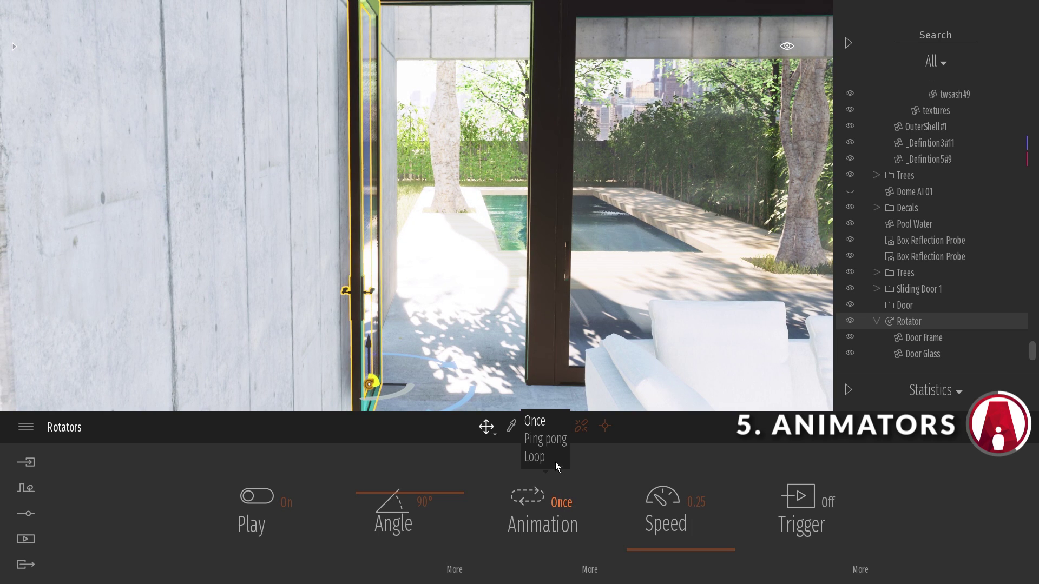
Switch the Rotator's animation mode to Ping pong and set its delay to 1 s
left_click(559, 438)
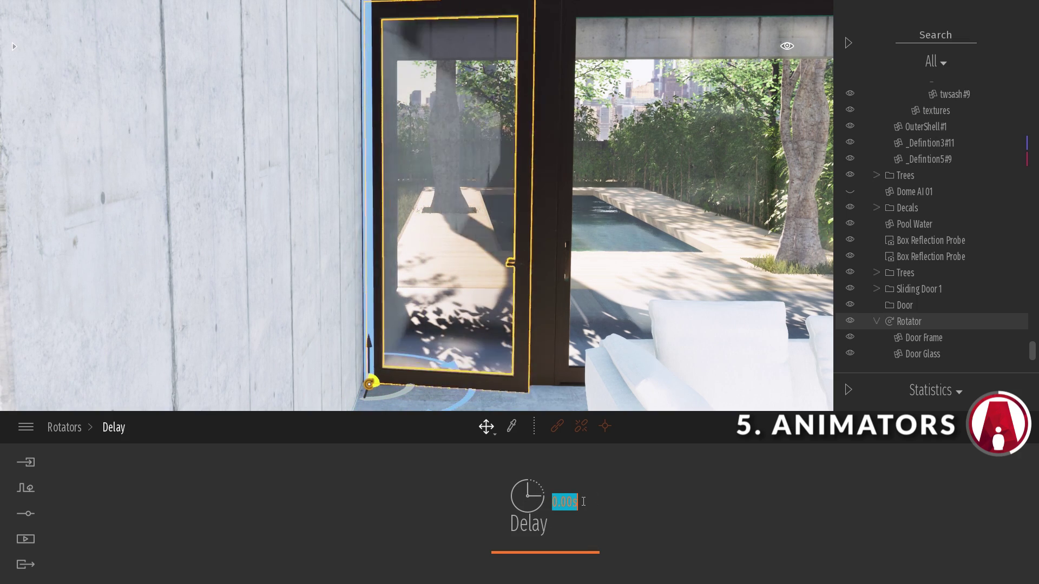
type("1")
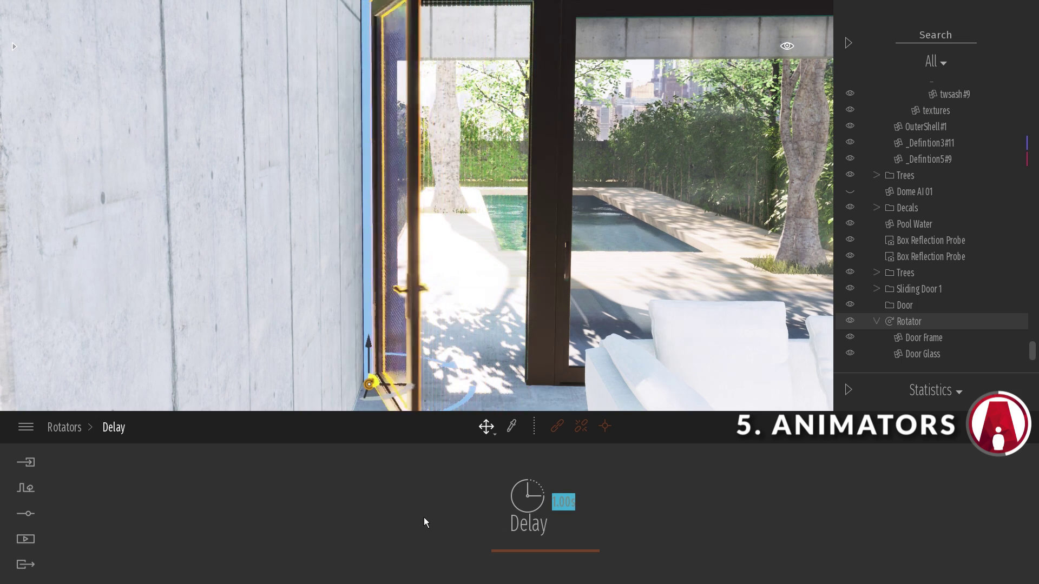
Reset the Rotator's delay to 0 s and set its animation mode to Once
type("0")
key("Return")
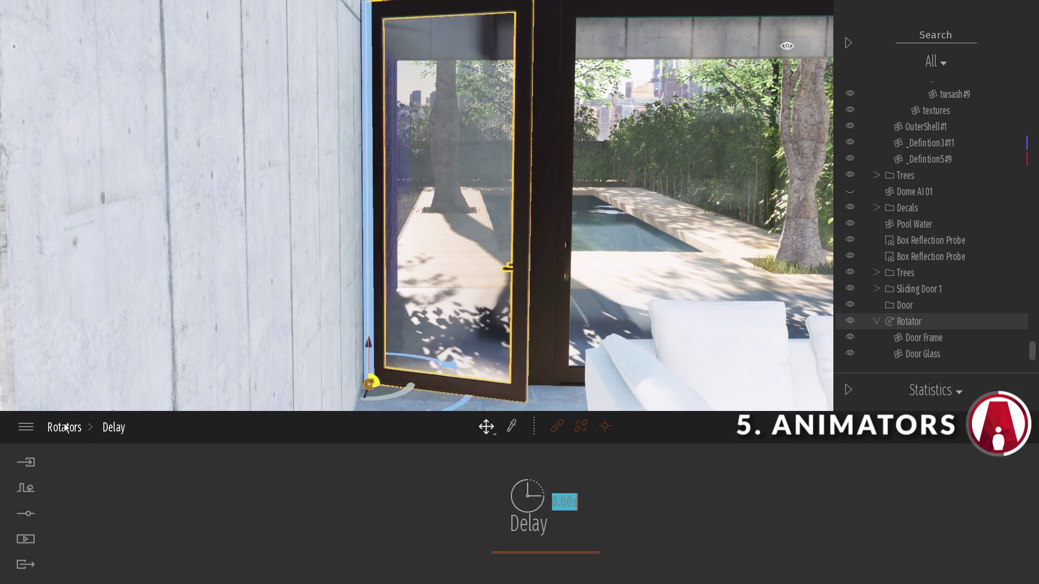
left_click(65, 428)
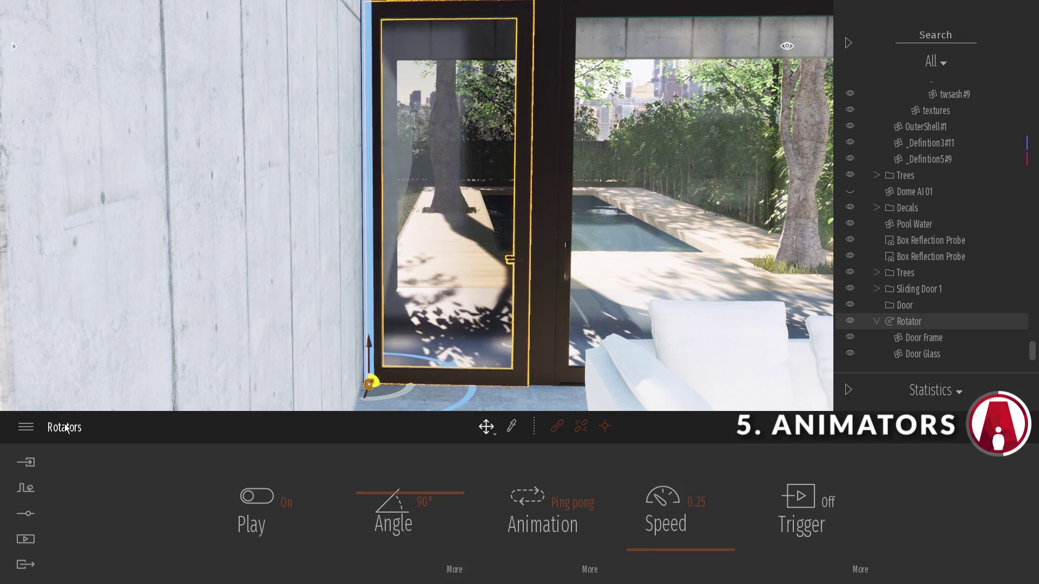
left_click(569, 503)
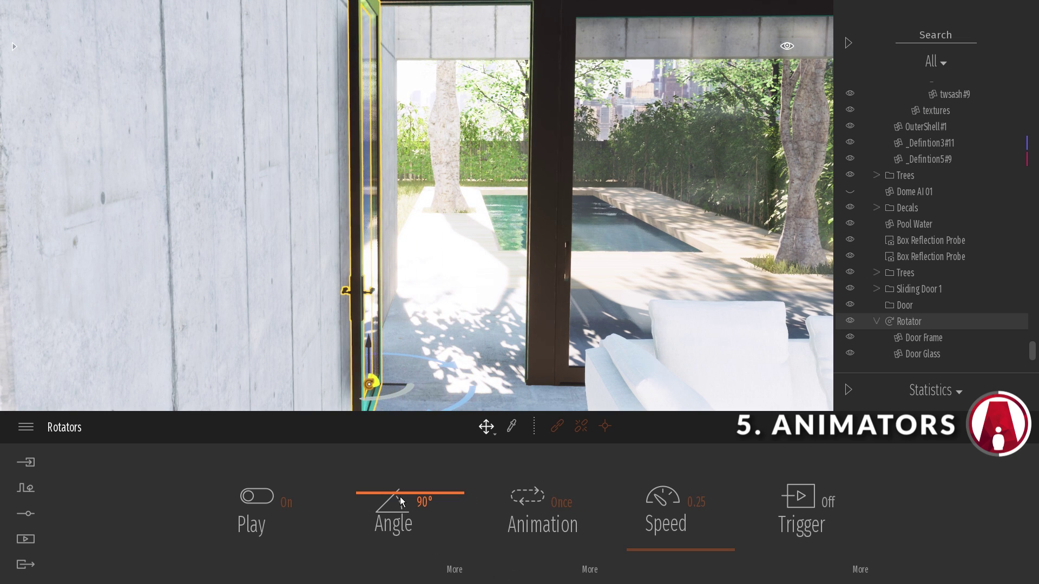
Reduce the Rotator's angle as a test and set it back to 90°
mouse_move(400, 496)
left_mouse_down()
mouse_move(404, 505)
mouse_move(407, 496)
left_mouse_up()
left_click(422, 502)
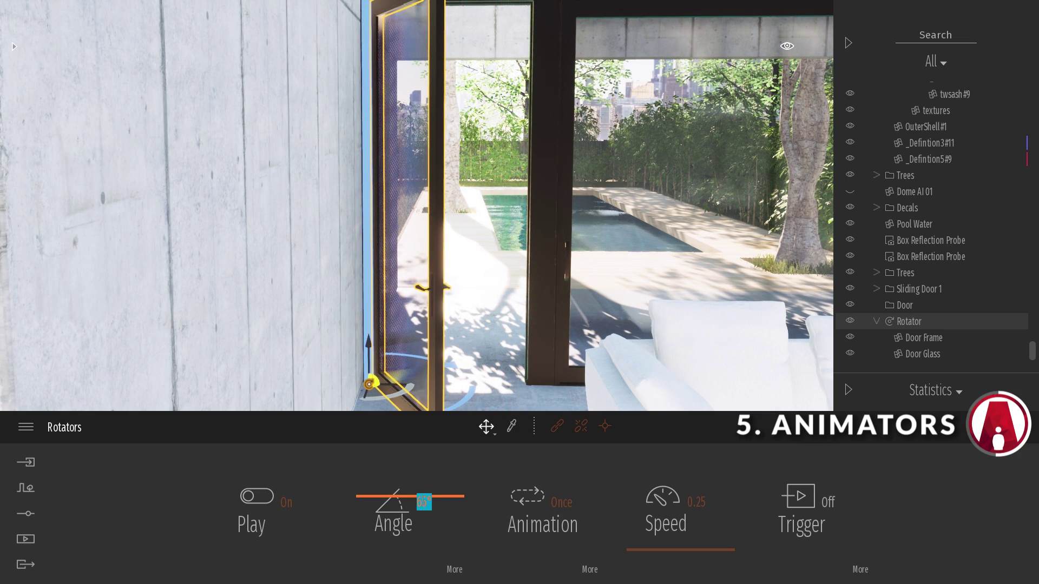
key("s")
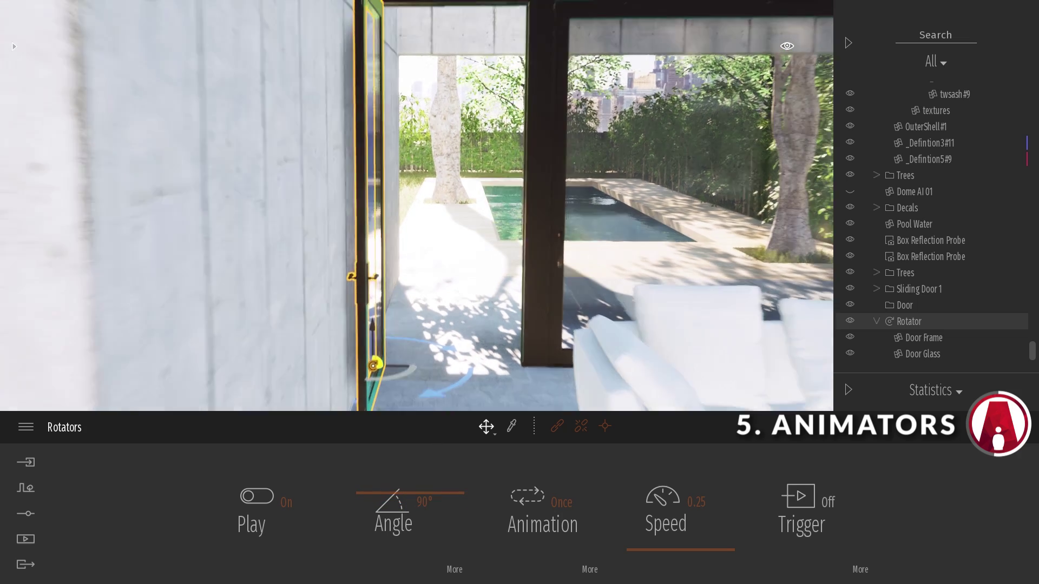
Set the Rotator's animation to Ping pong and try the Y and X rotation axes before returning to Z
left_click(566, 509)
left_click(547, 439)
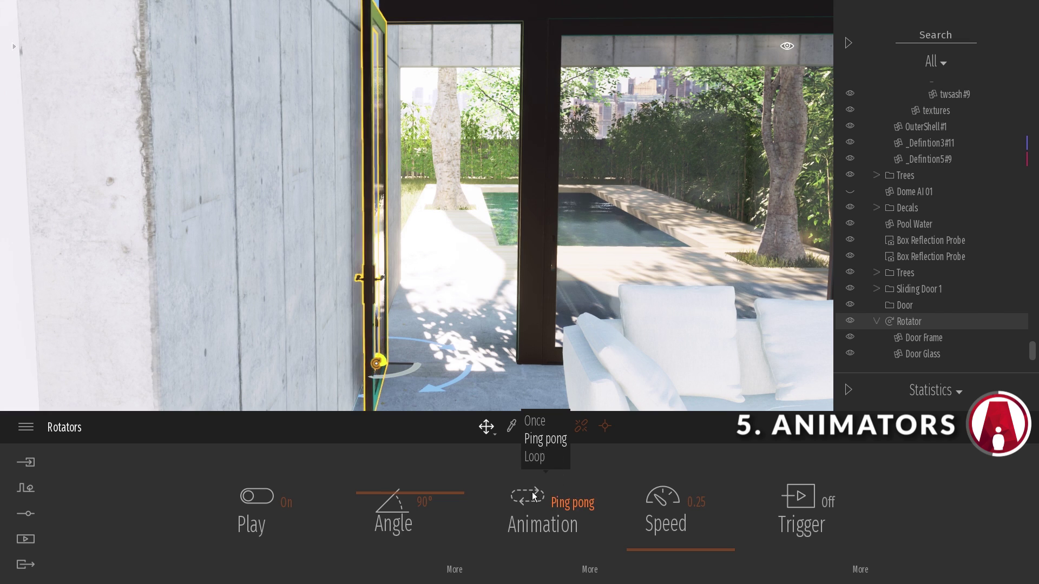
left_click(454, 569)
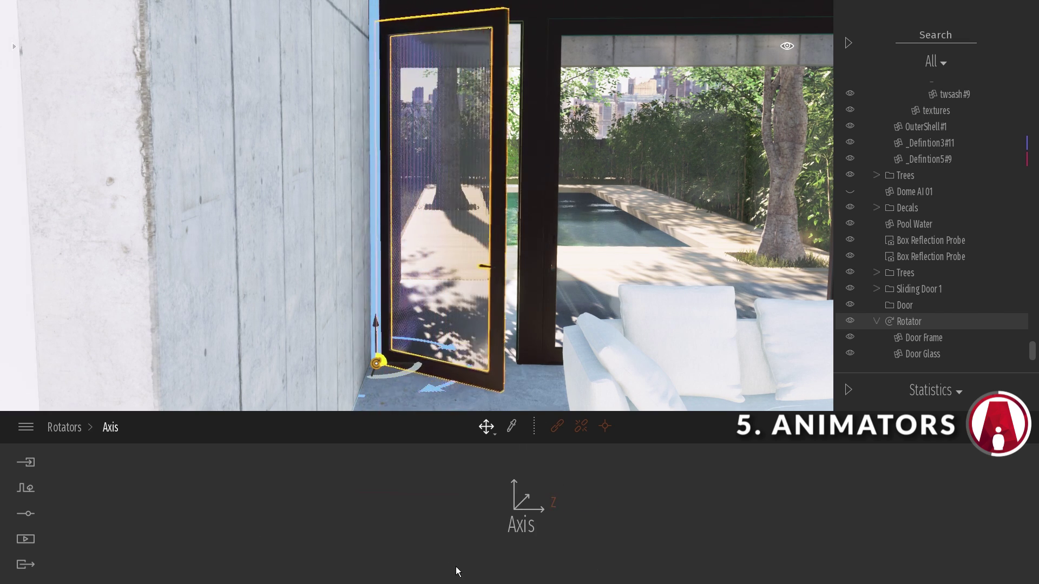
left_click(554, 504)
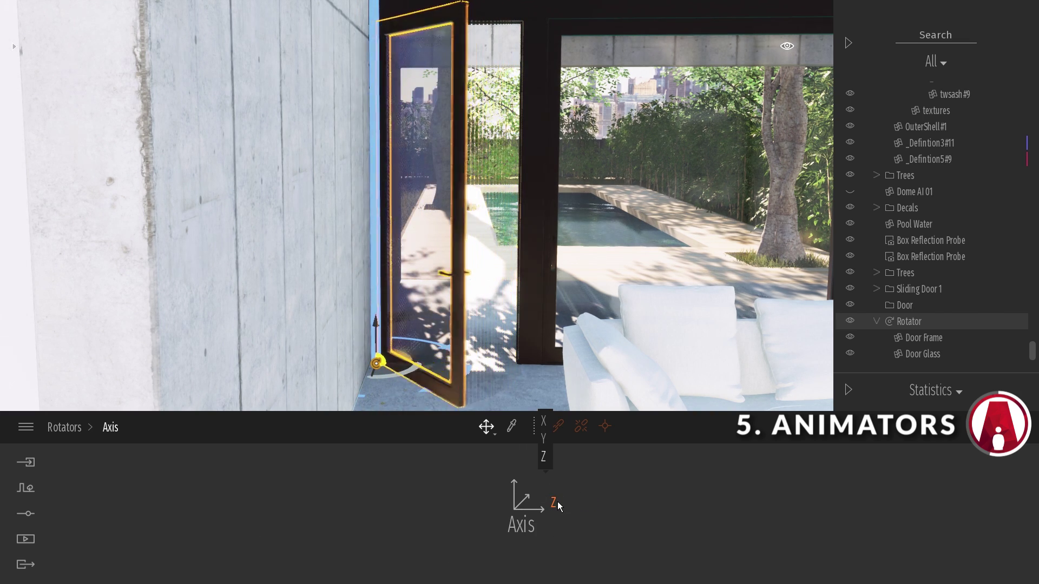
left_click(544, 438)
left_click(544, 420)
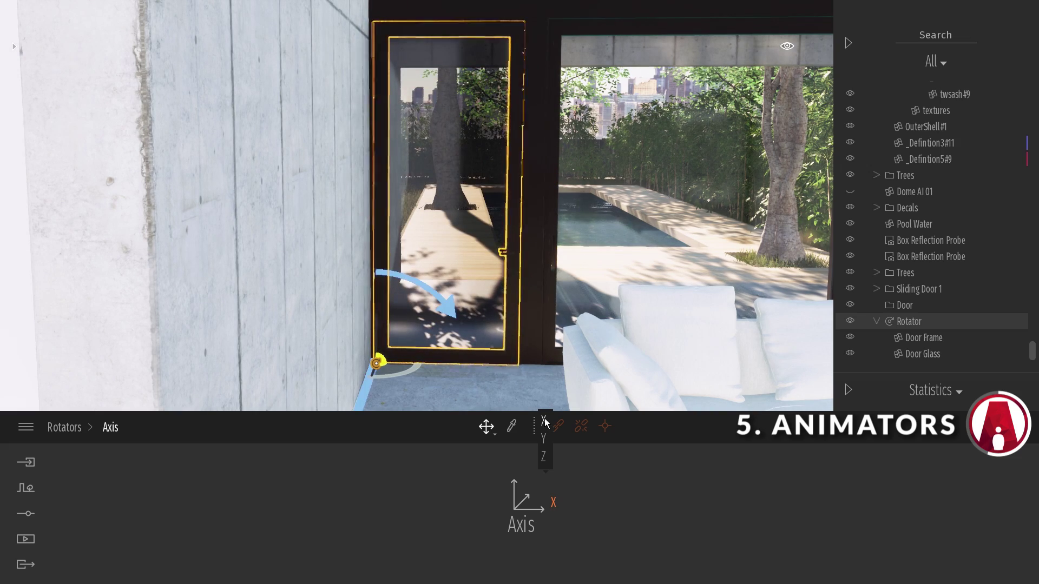
left_click(544, 458)
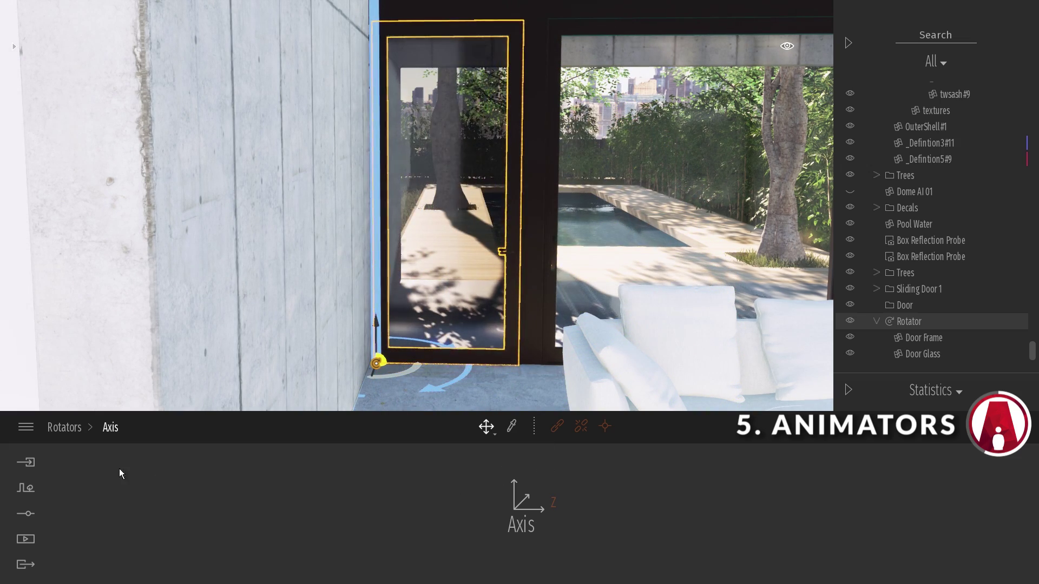
left_click(68, 428)
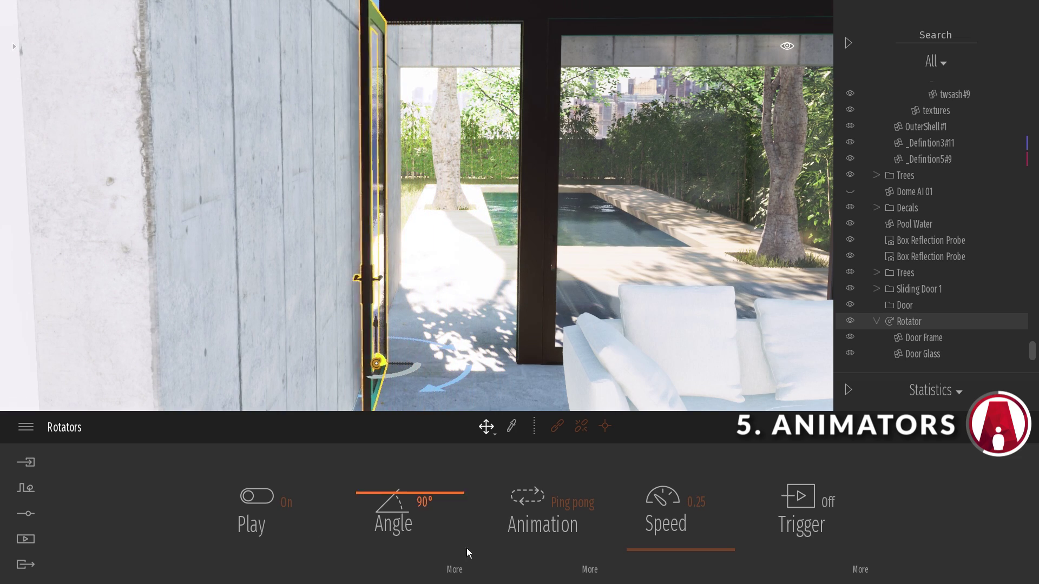
Set the Rotator's animation mode to Once and enable its trigger with a 3.9 m trigger zone
left_click(563, 511)
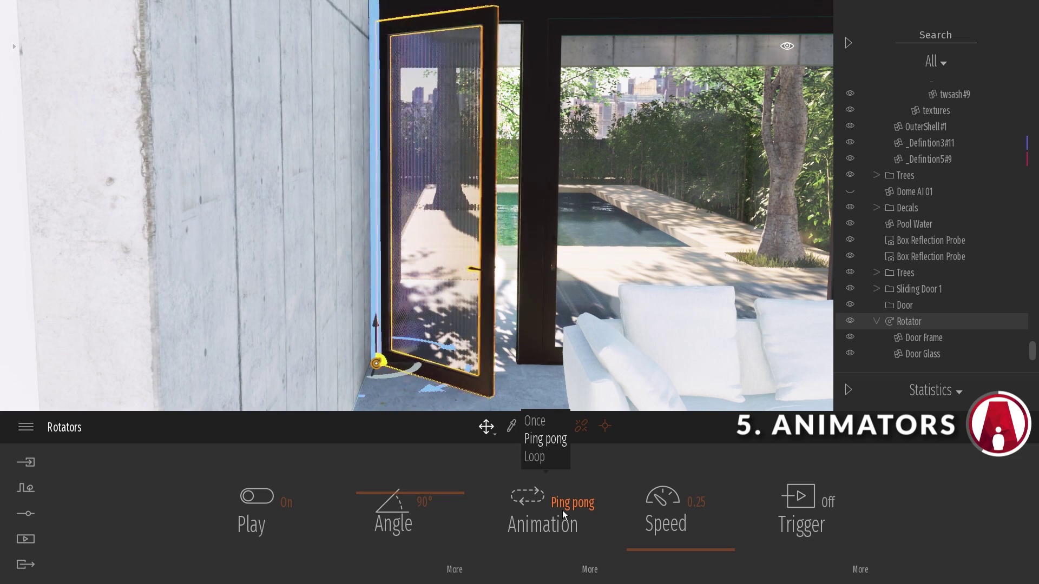
left_click(541, 423)
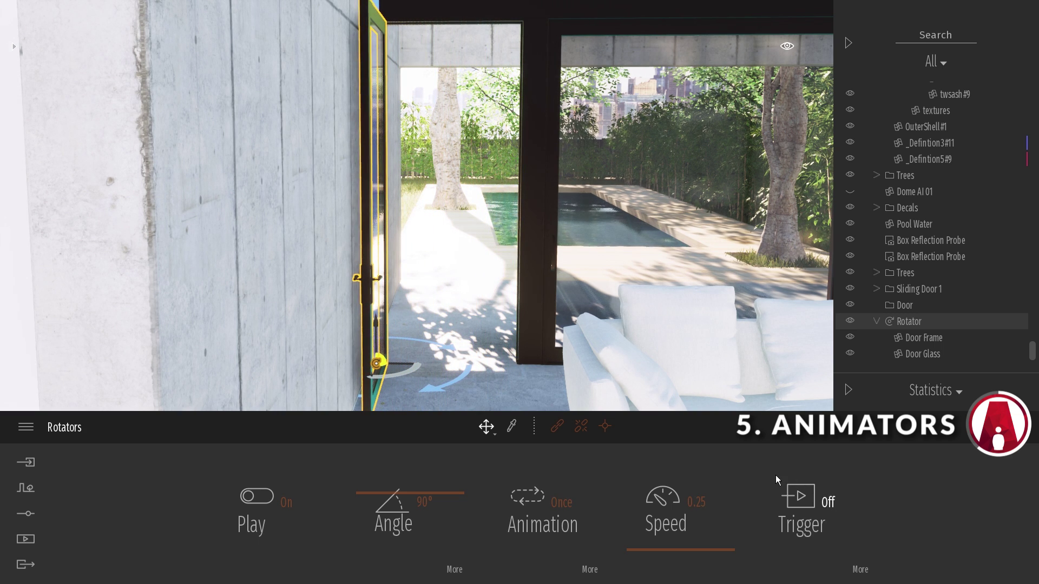
left_click(831, 510)
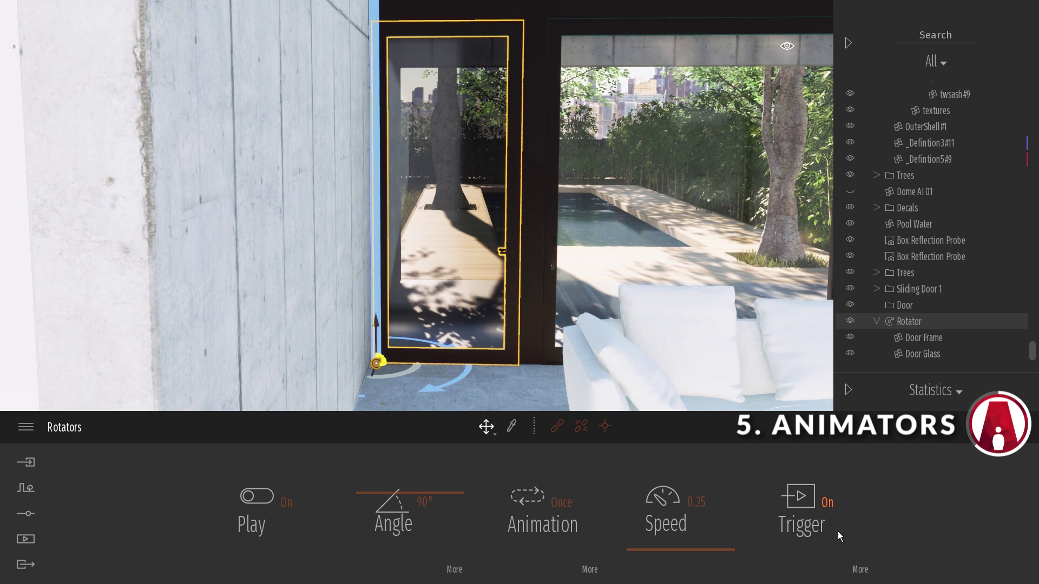
left_click(860, 569)
left_click(501, 503)
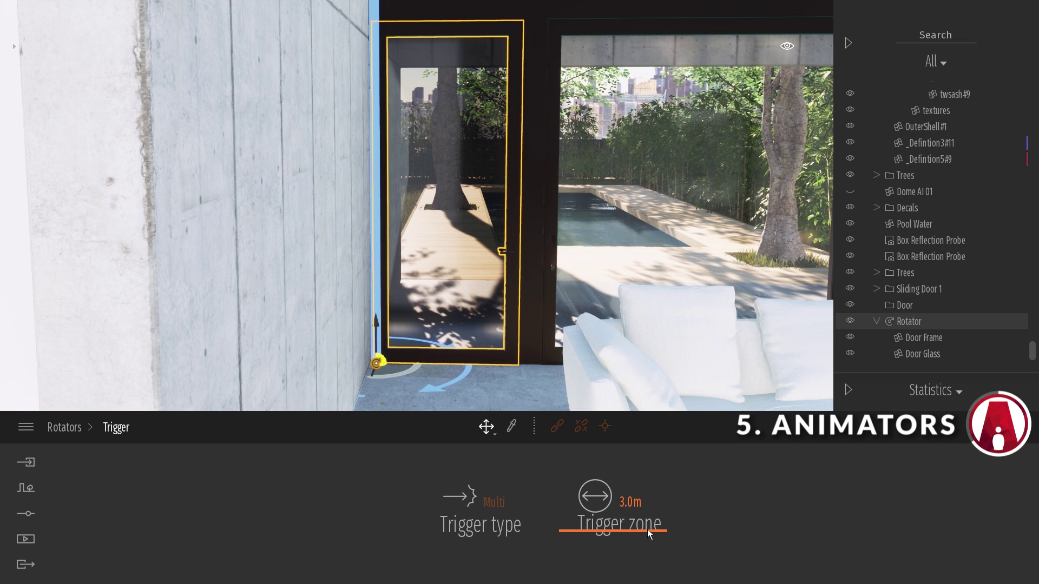
left_click_drag(616, 531, 620, 531)
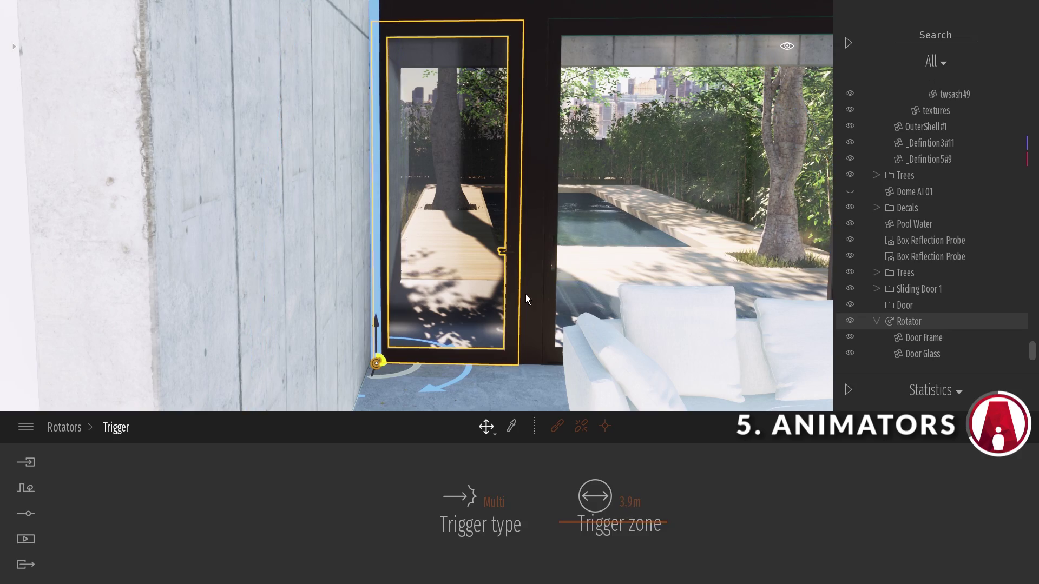
Test the door's trigger by approaching and backing away from it, and turn off the Rotator's playback
scroll(521, 249, "up", 3)
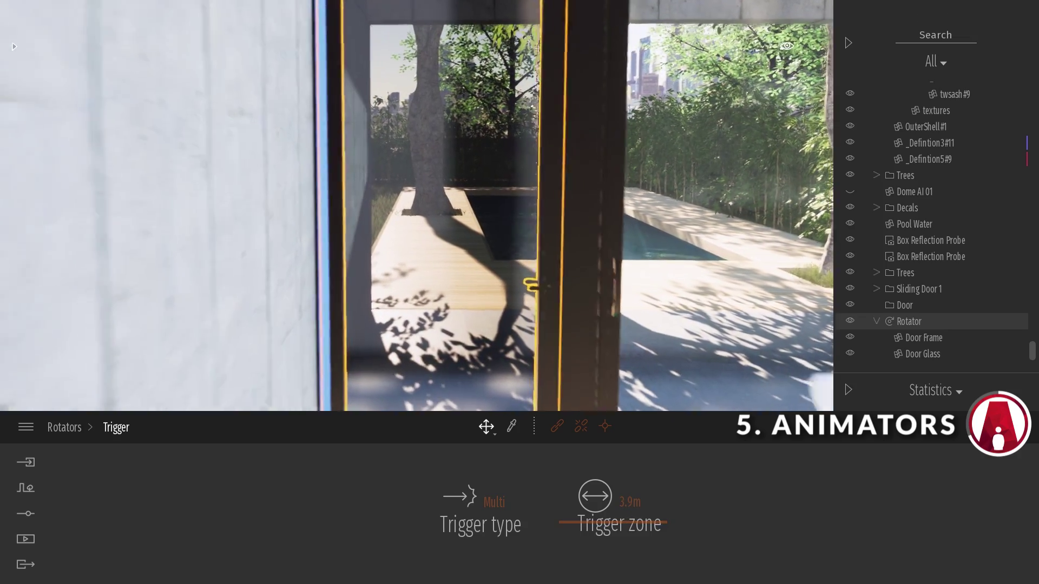
right_click_drag(539, 141, 544, 108)
scroll(544, 145, "down", 3)
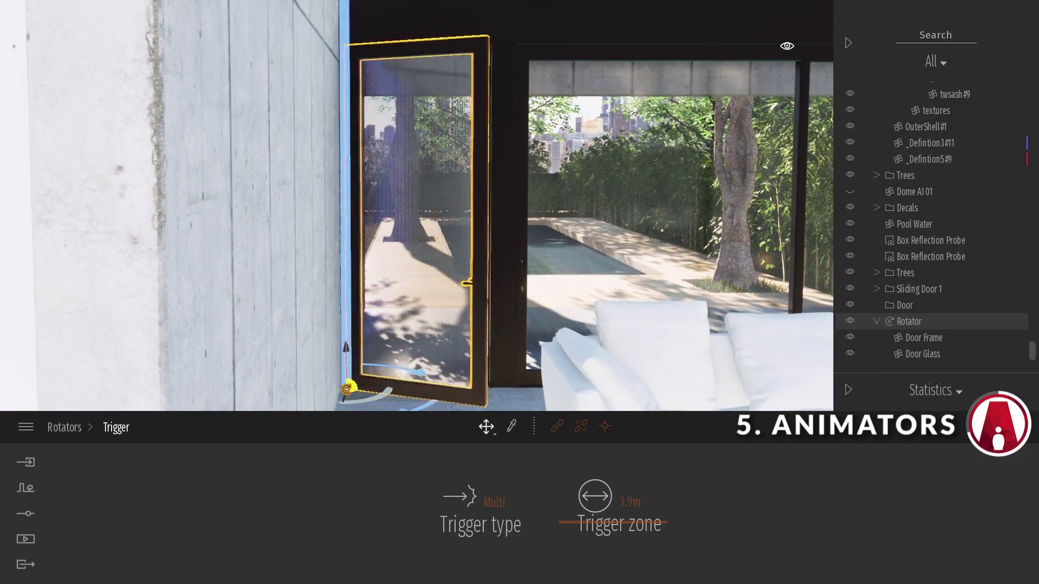
scroll(416, 206, "up", 3)
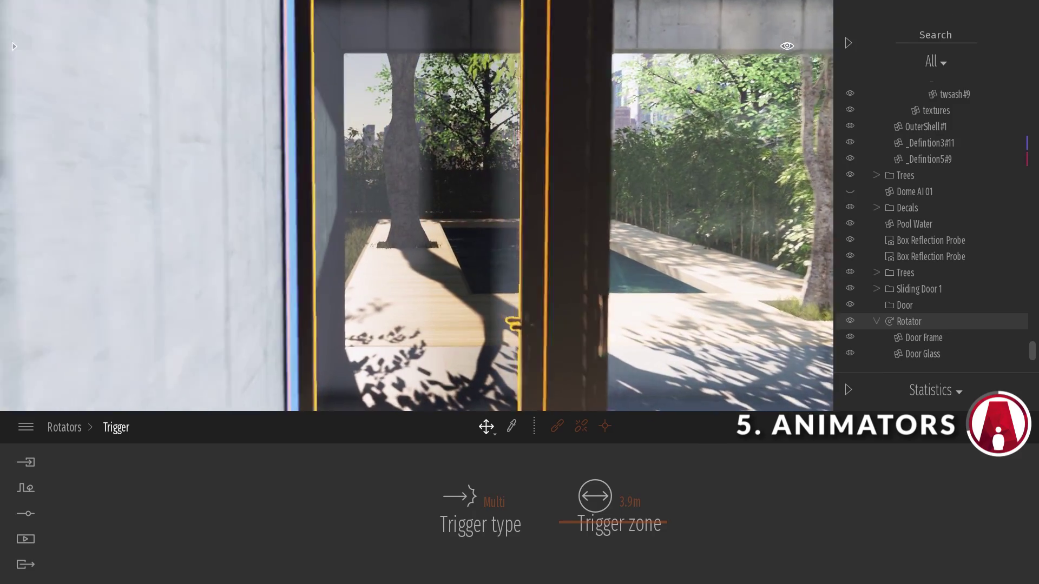
key("w")
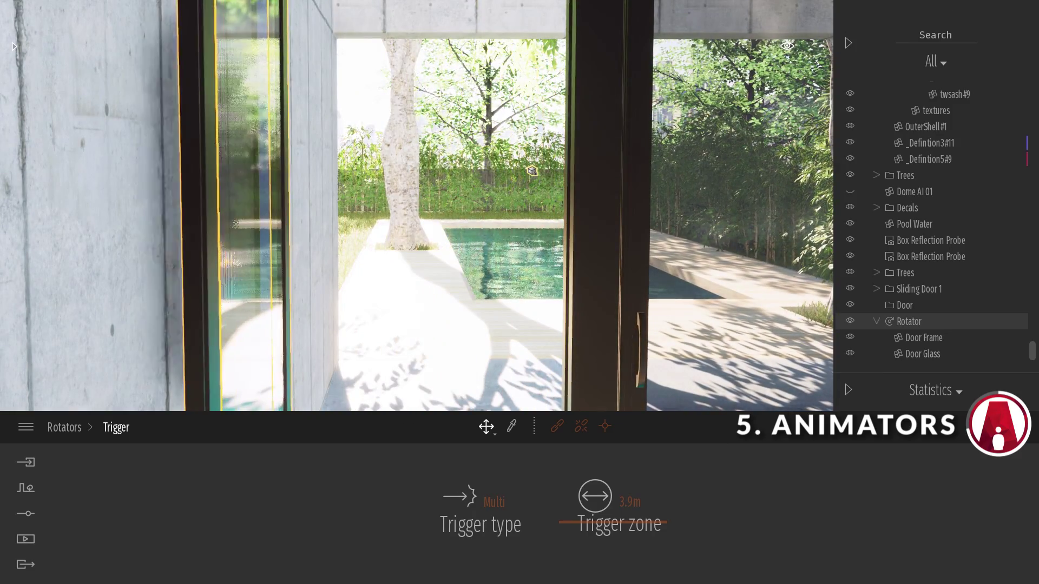
left_click(64, 428)
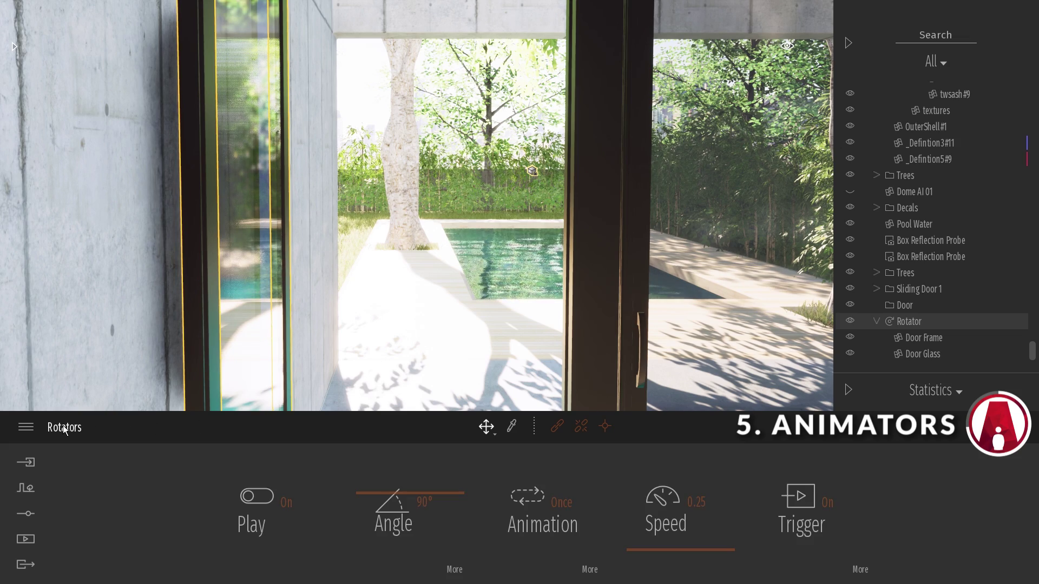
left_click(280, 518)
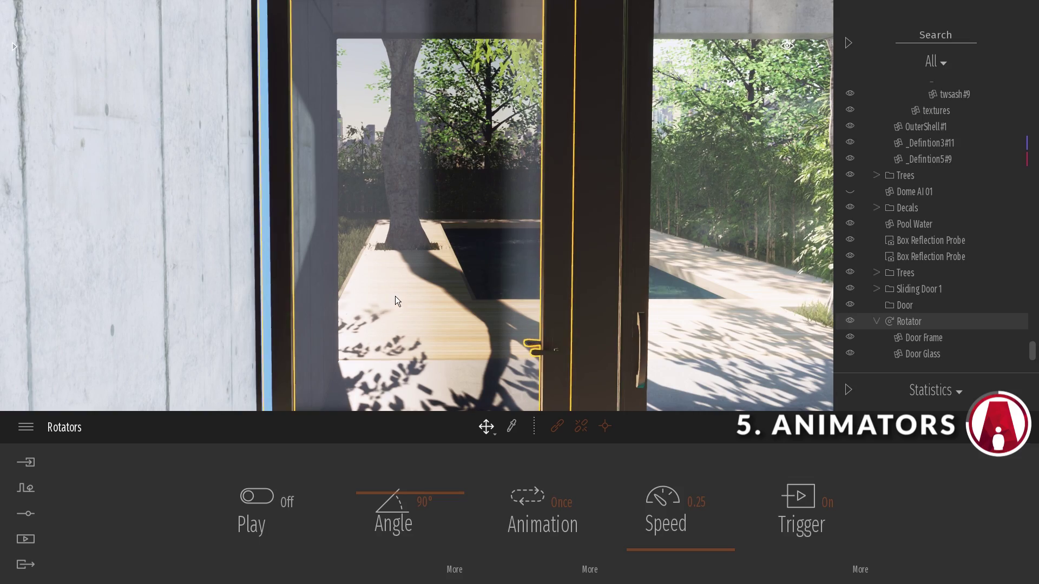
Place a Translator animator from the library at the base of the sliding door's side frame
key("d")
key("s")
right_click_drag(395, 296, 423, 138)
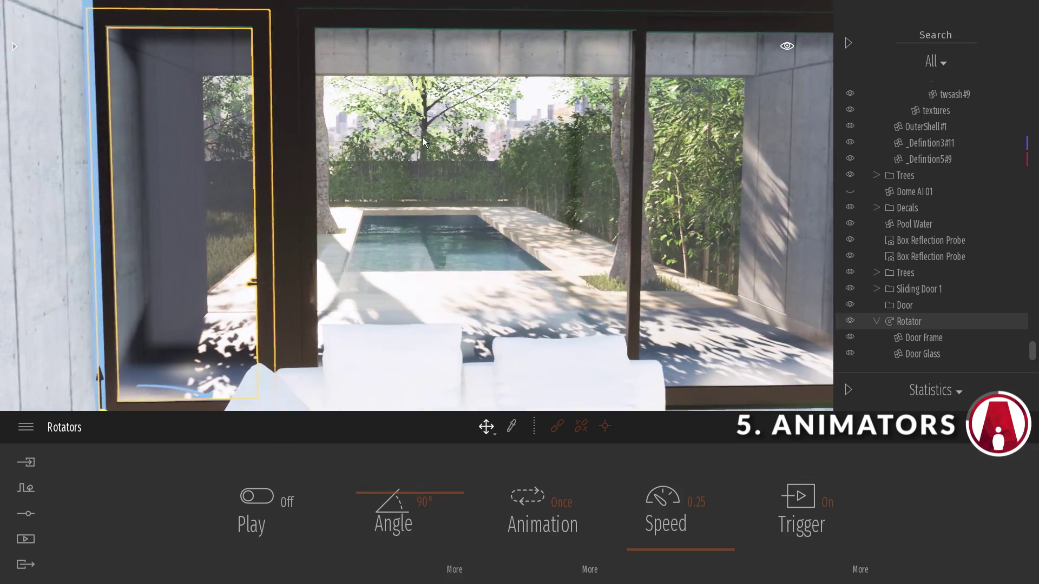
key("w")
right_click_drag(639, 134, 69, 86)
left_click(14, 45)
left_click(21, 61)
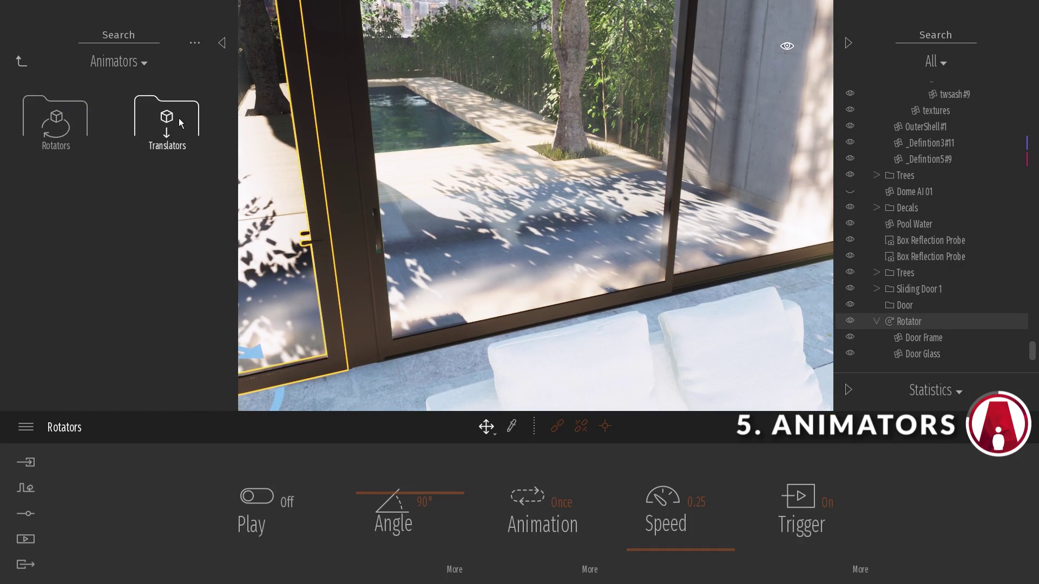
double_click(164, 116)
left_click(672, 293)
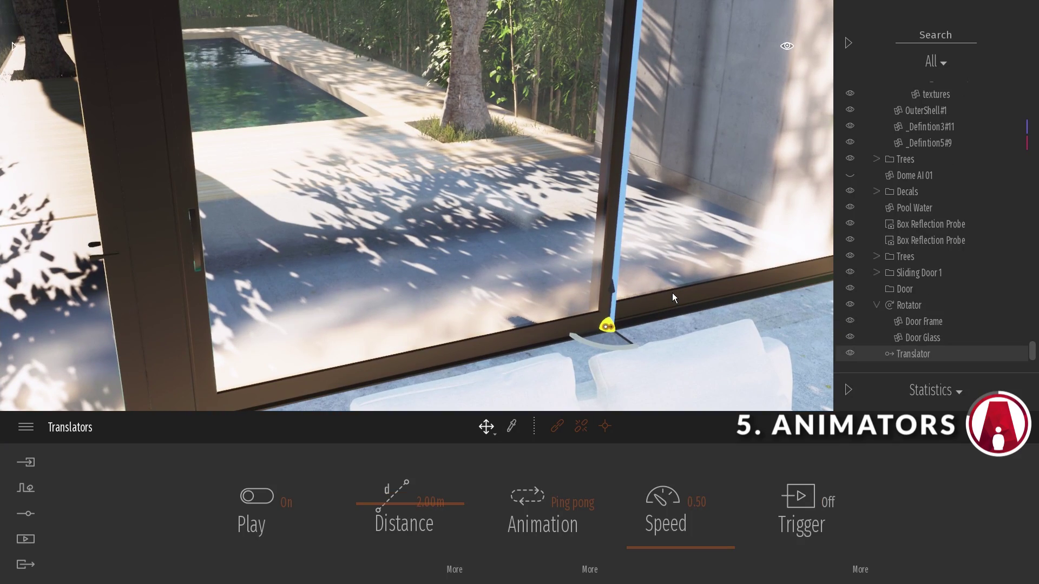
Rotate the Translator so its direction runs horizontally along the sliding door's track, and return to the Move tool
key("d")
right_click_drag(672, 294, 626, 215)
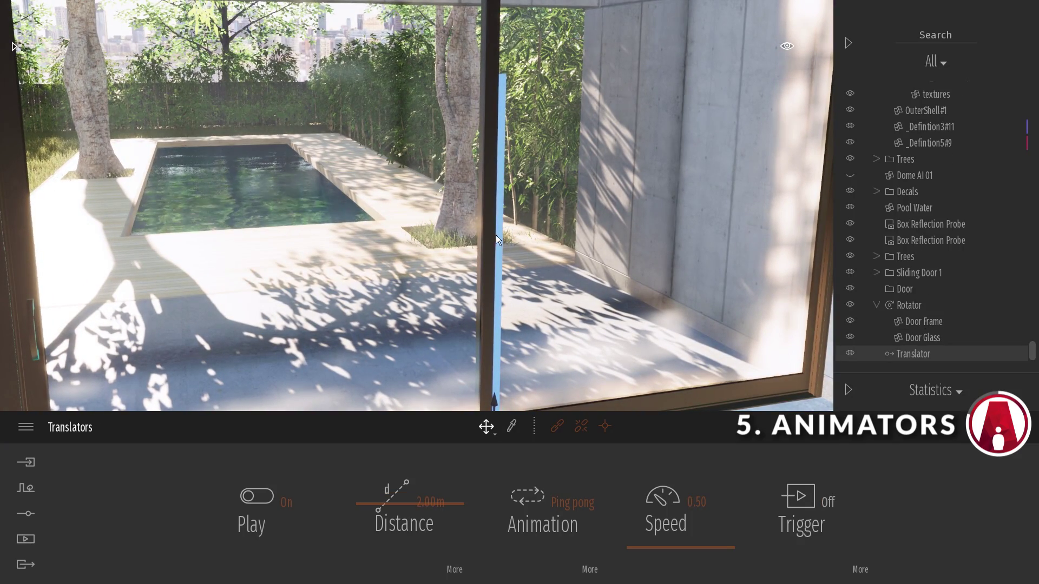
mouse_move(506, 92)
right_mouse_down()
mouse_move(485, 191)
mouse_move(508, 109)
right_mouse_up()
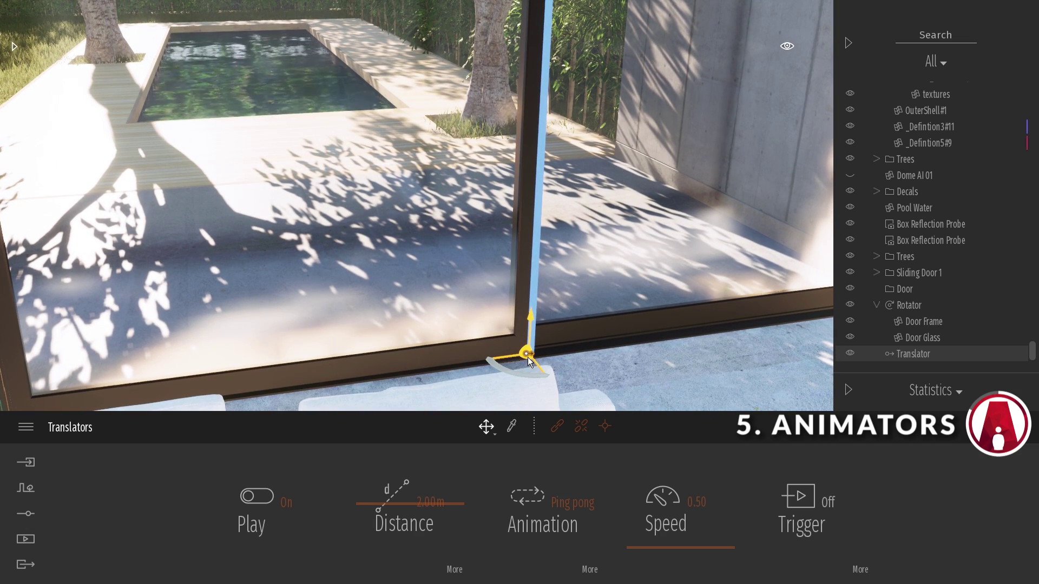
key("space")
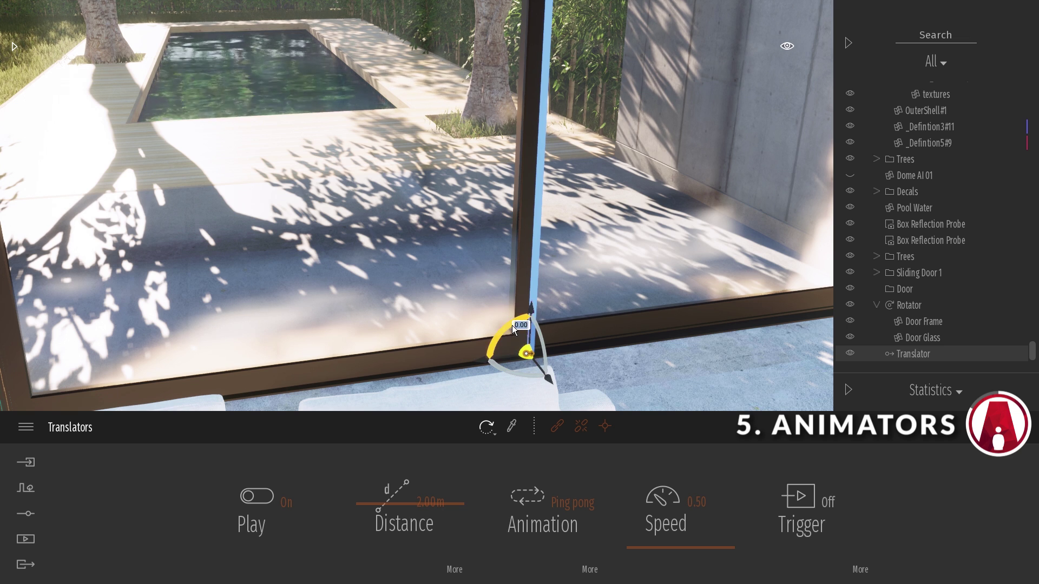
left_click_drag(512, 326, 582, 325)
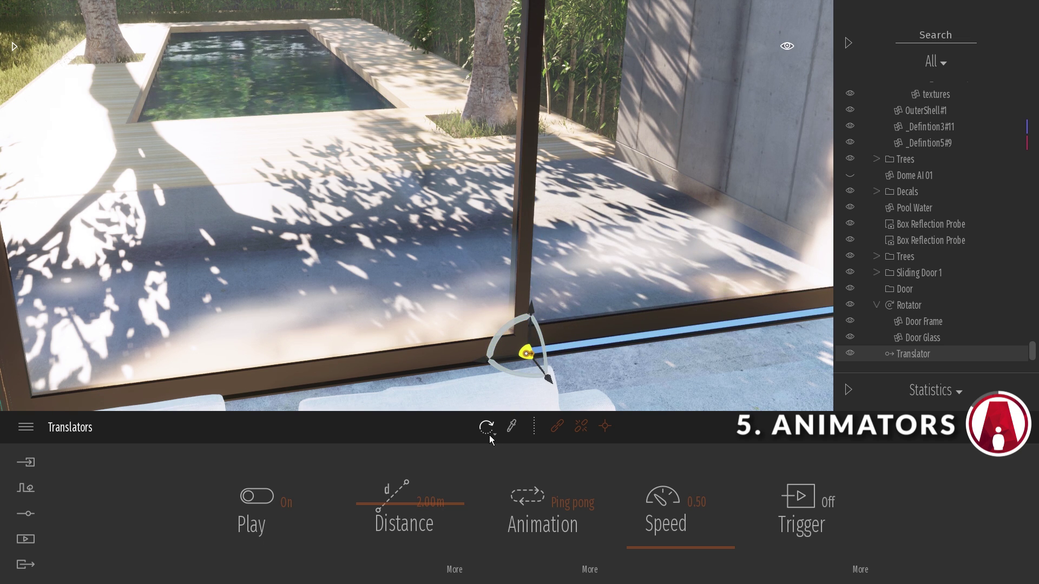
left_click(489, 435)
left_click(494, 400)
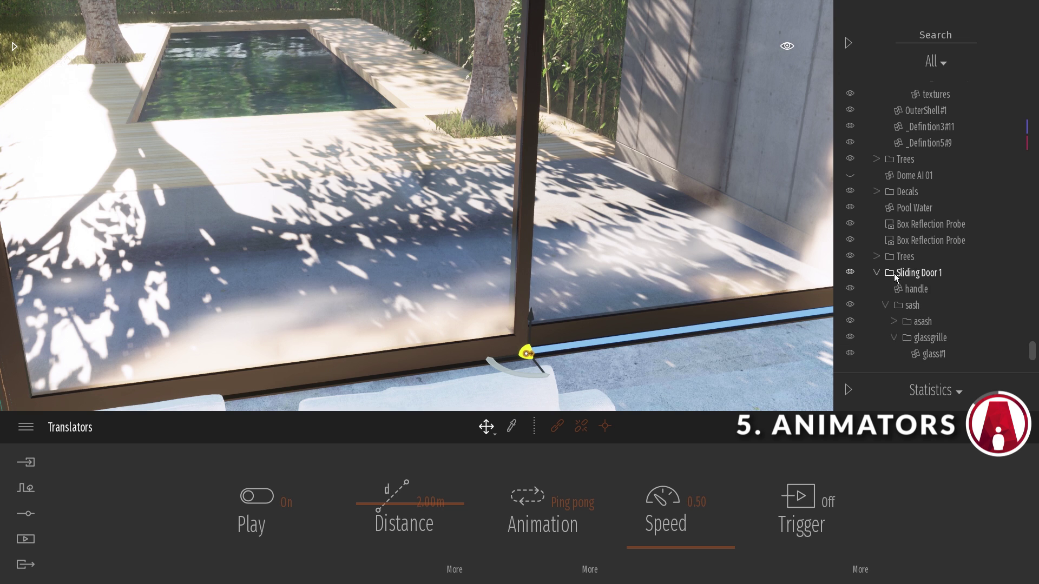
Review the parts of the Sliding Door 1 folder and make the whole folder a child of the Translator
scroll(928, 277, "down", 2)
left_click(925, 269)
scroll(929, 228, "down", 1)
left_click(912, 186)
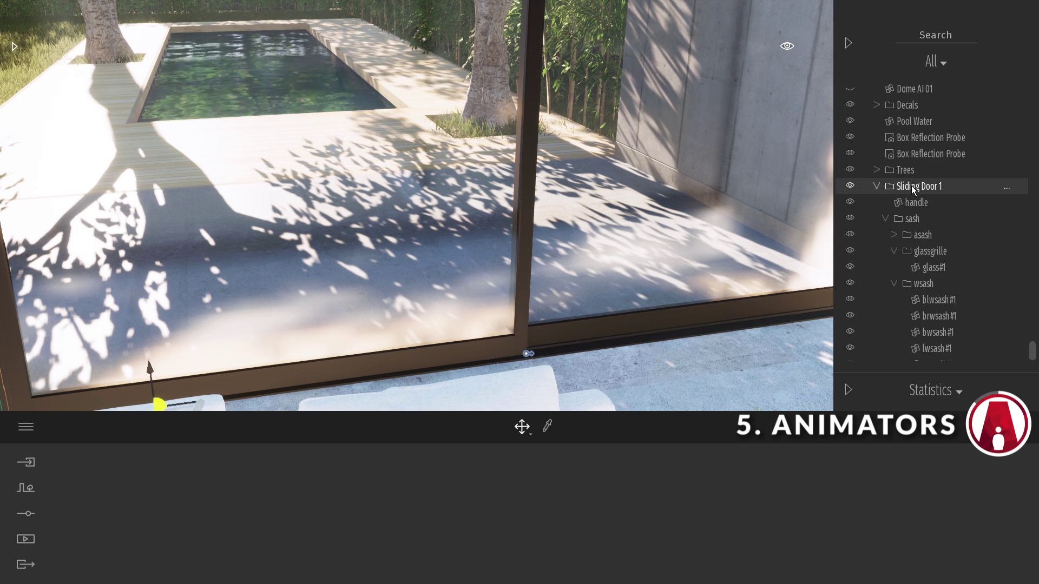
scroll(967, 340, "down", 2)
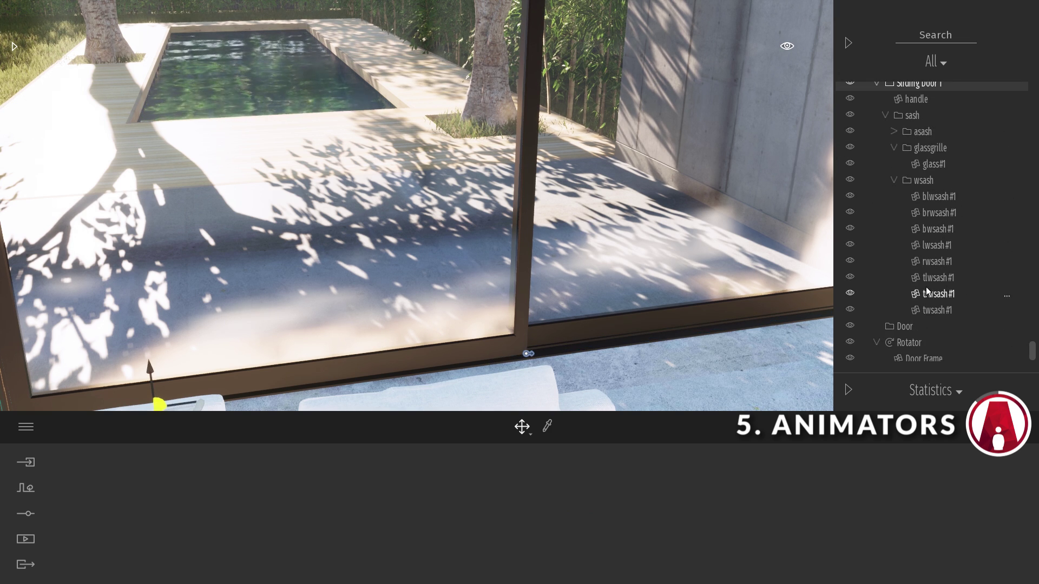
scroll(926, 289, "up", 1)
left_click(877, 137)
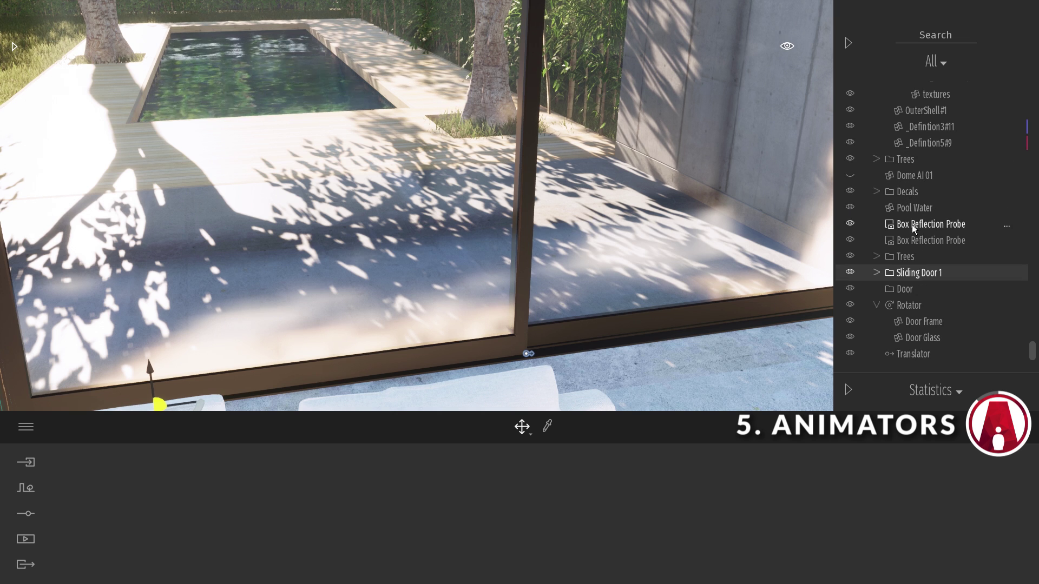
left_click_drag(915, 271, 930, 355)
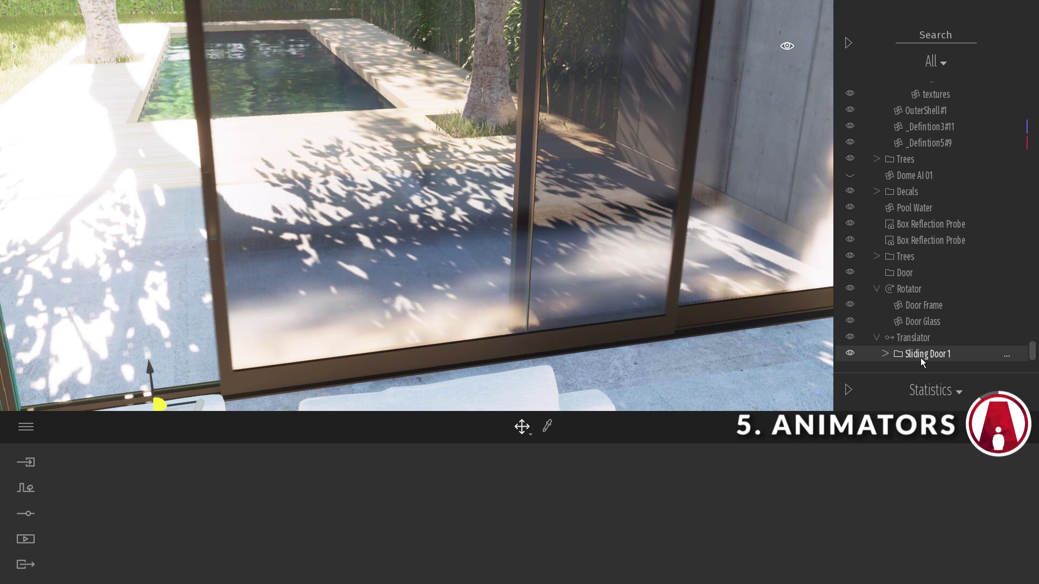
View the whole sliding door in motion and open the Translator's distance value
key("s")
right_click_drag(528, 352, 527, 243)
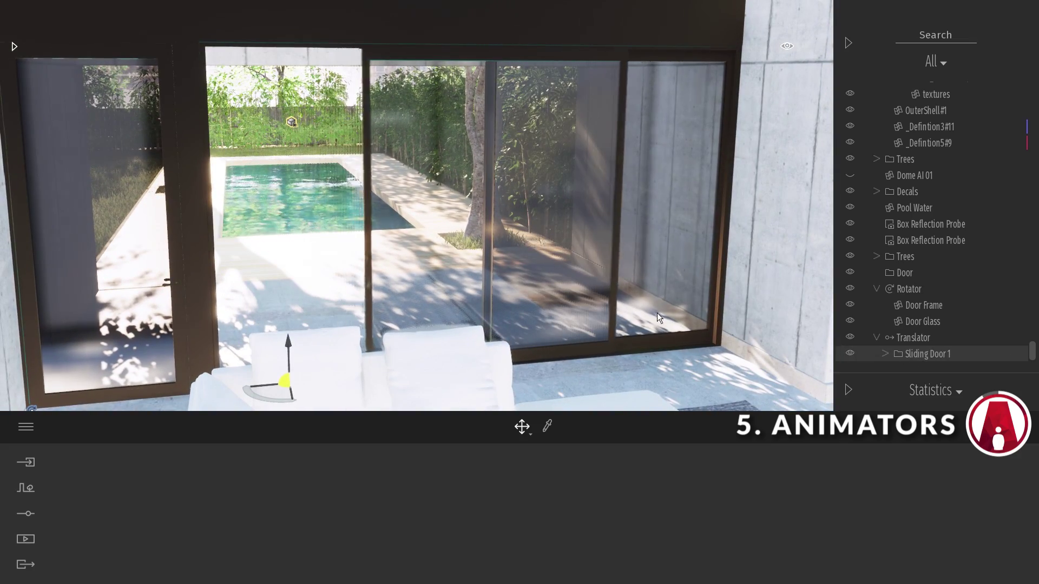
left_click(920, 338)
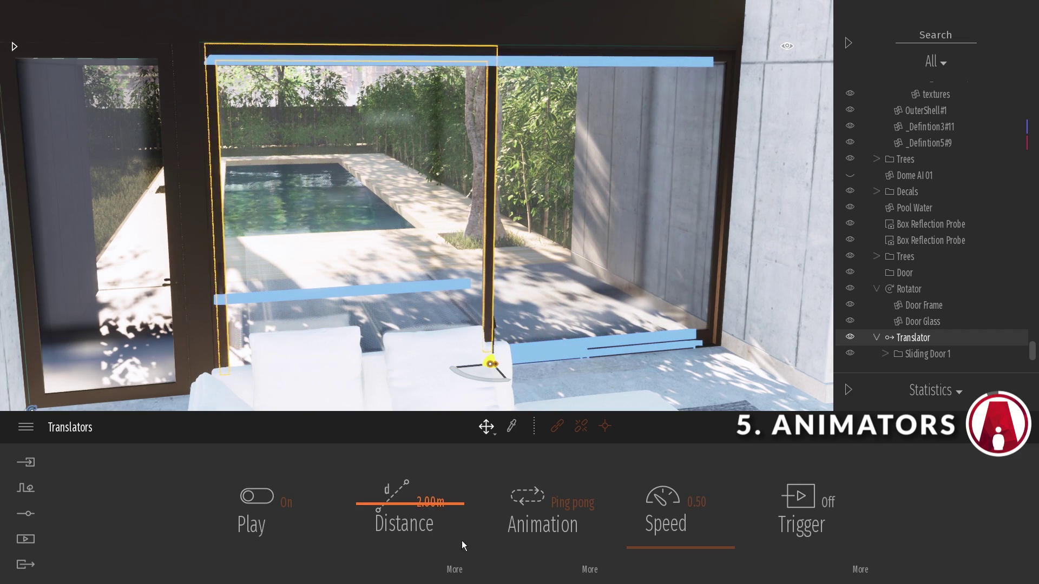
left_click(429, 502)
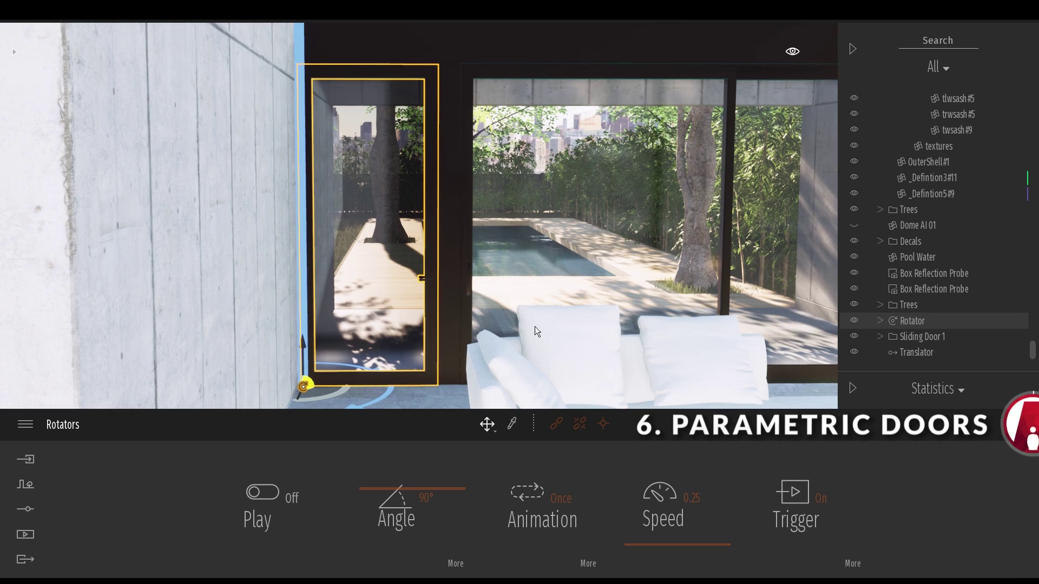
Open the library's rotating doors collection and look through its simple and double door models
left_click(13, 53)
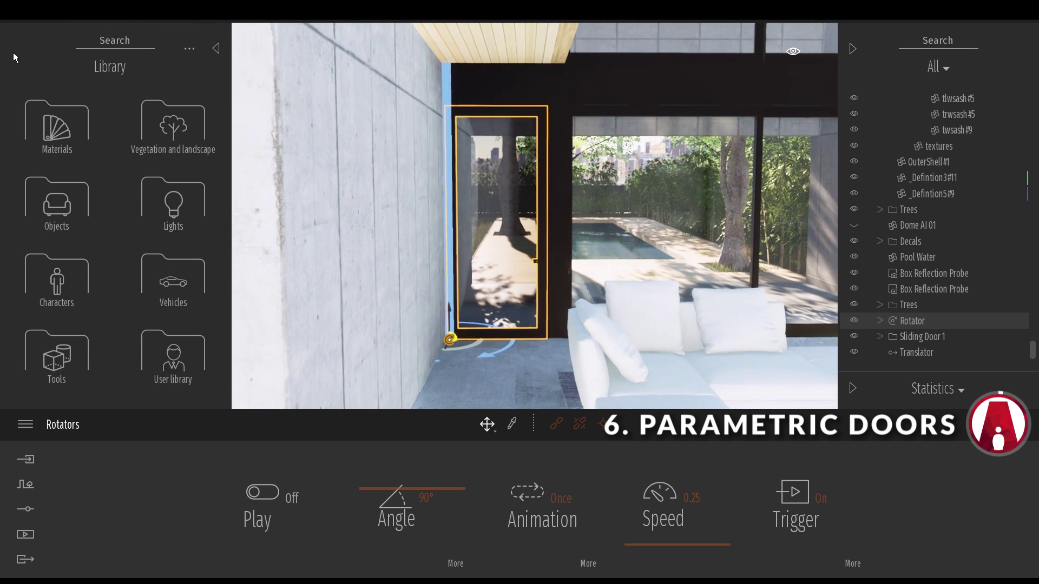
left_click(62, 214)
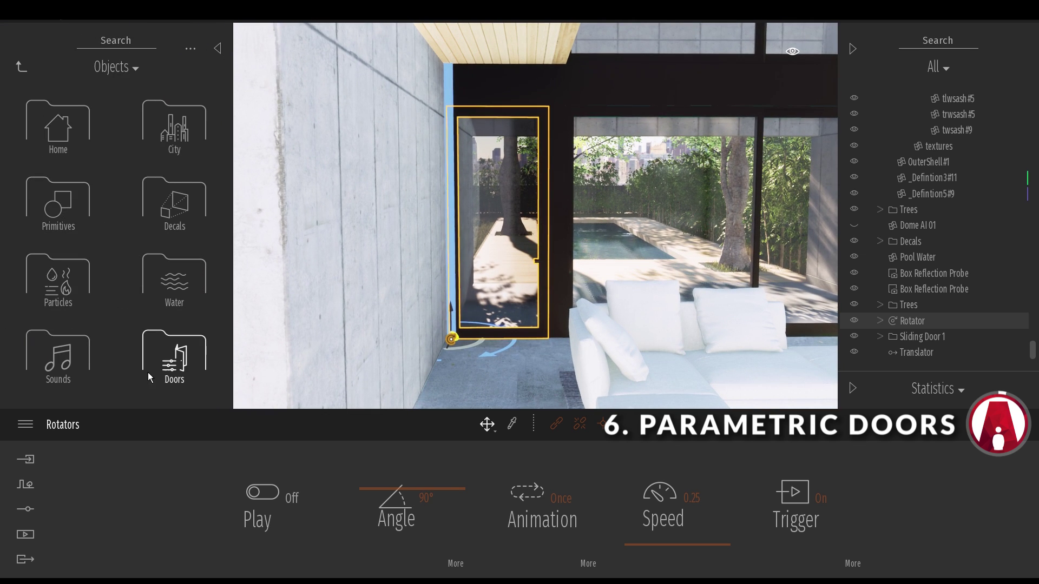
left_click(178, 363)
left_click(56, 145)
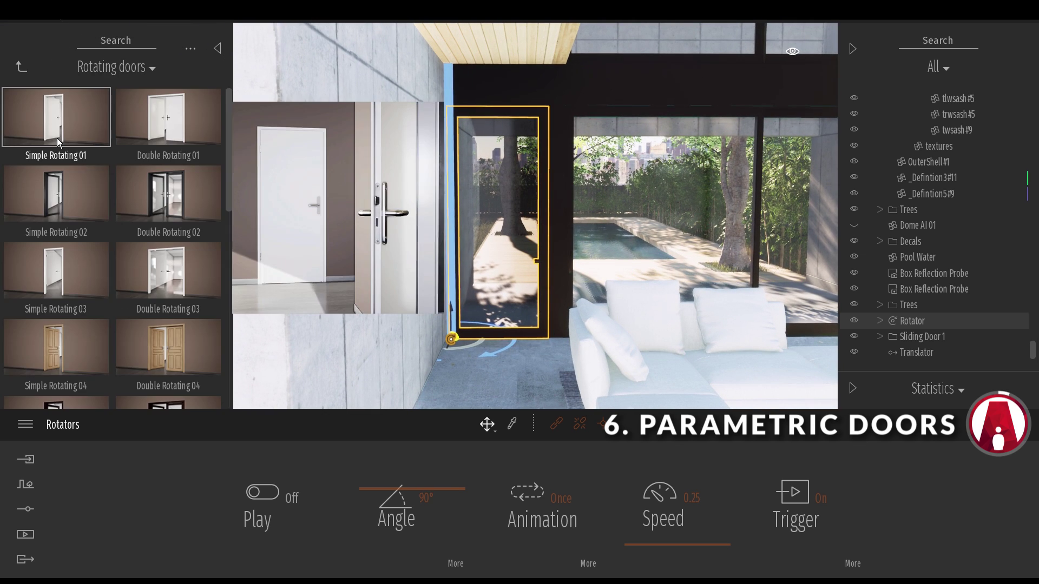
scroll(57, 138, "down", 5)
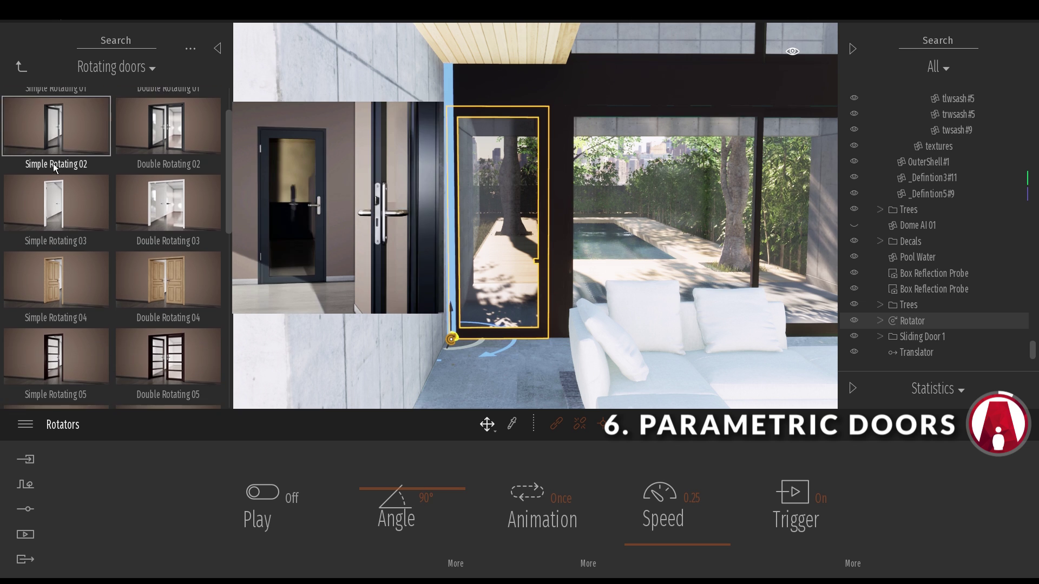
scroll(60, 336, "down", 2)
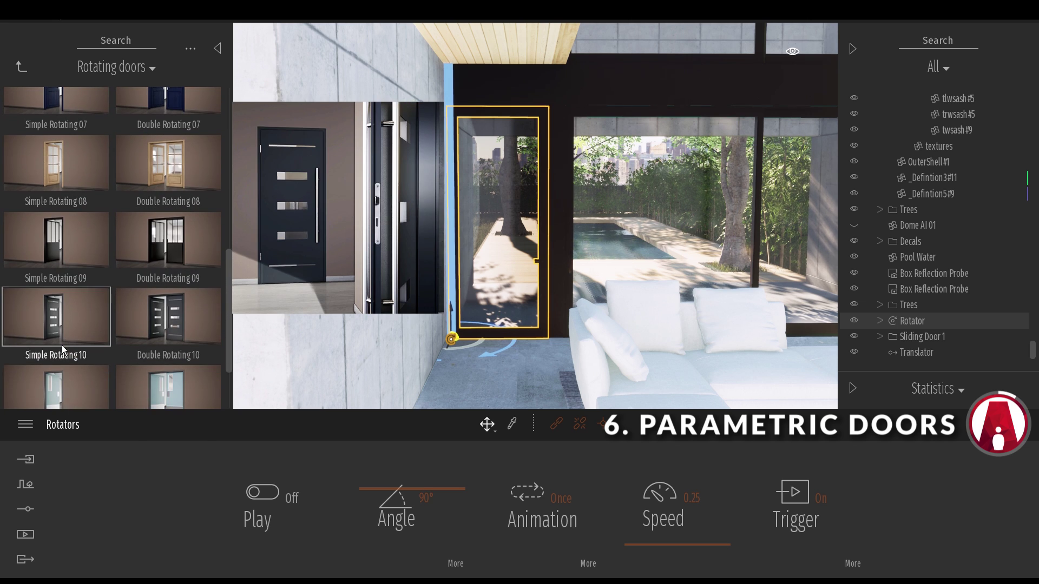
scroll(180, 336, "up", 6)
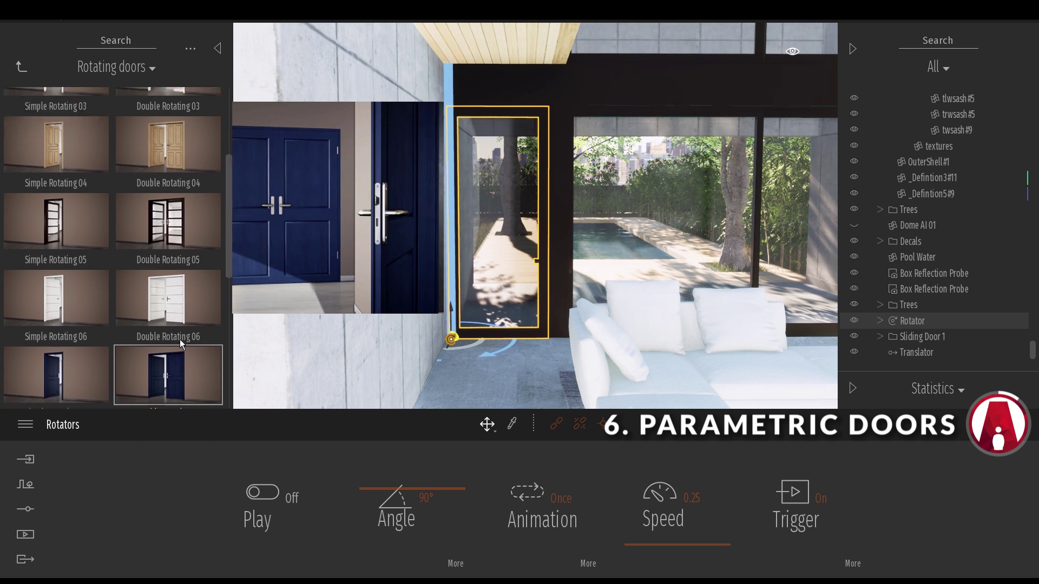
left_click(21, 67)
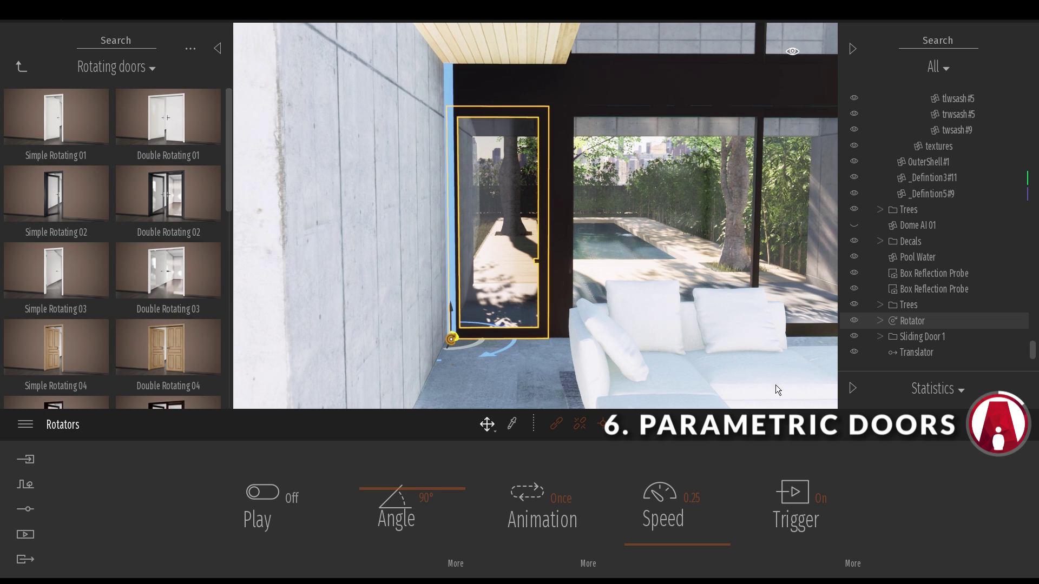
Hide the Rotator with its existing door and place a Simple Rotating 02 door in the empty opening
left_click(858, 320)
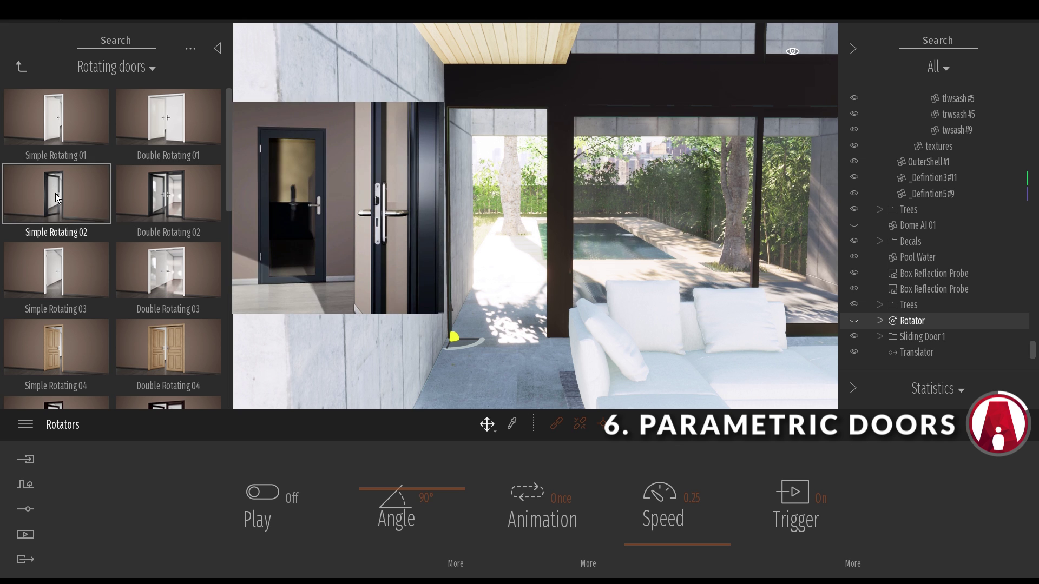
left_click_drag(56, 194, 511, 332)
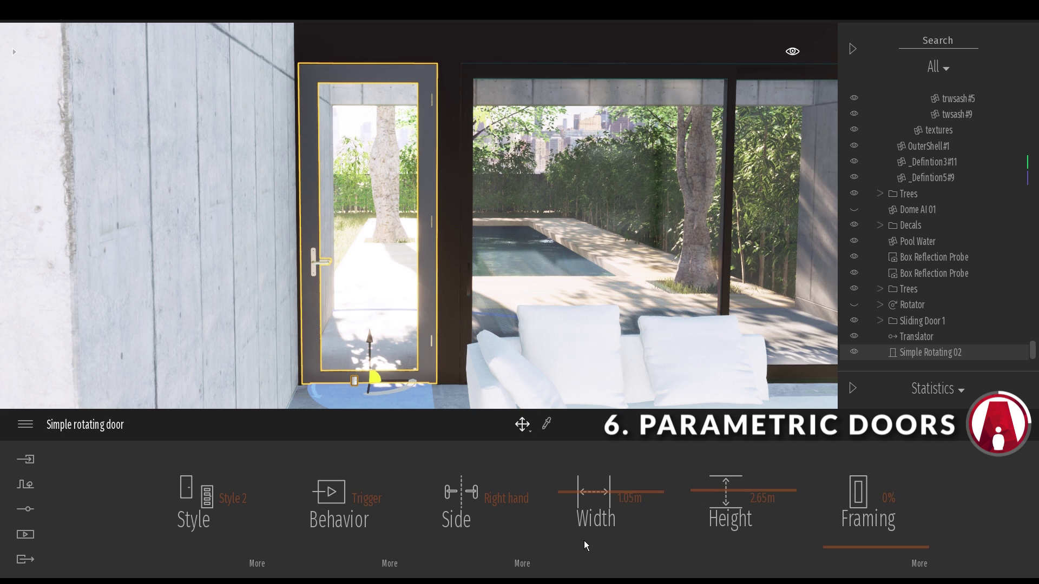
Try several styles on the rotating door, including Style 1, Style 3 and Style 12, and return it to Style 2
left_click(219, 497)
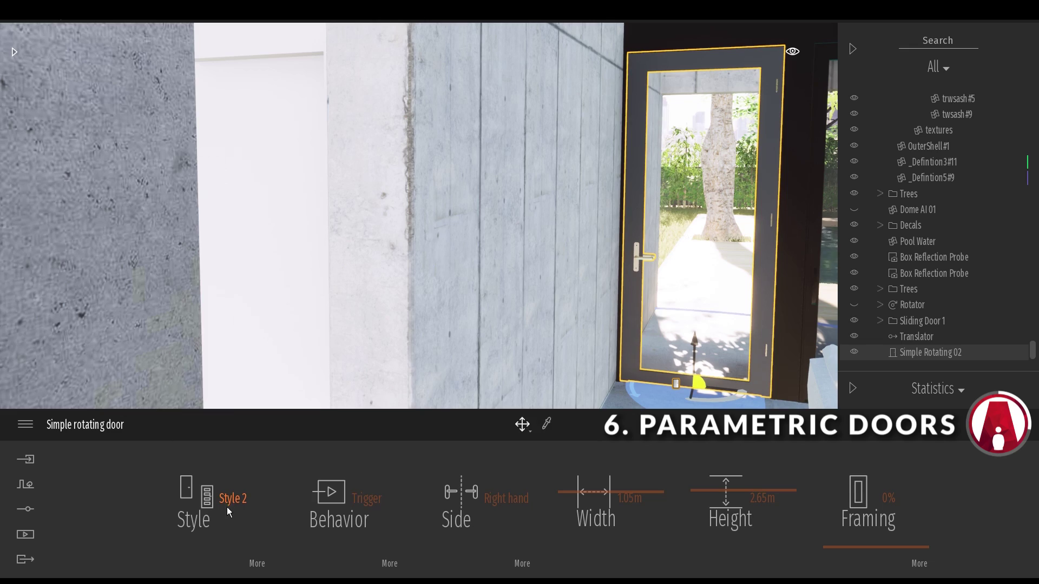
left_click(226, 504)
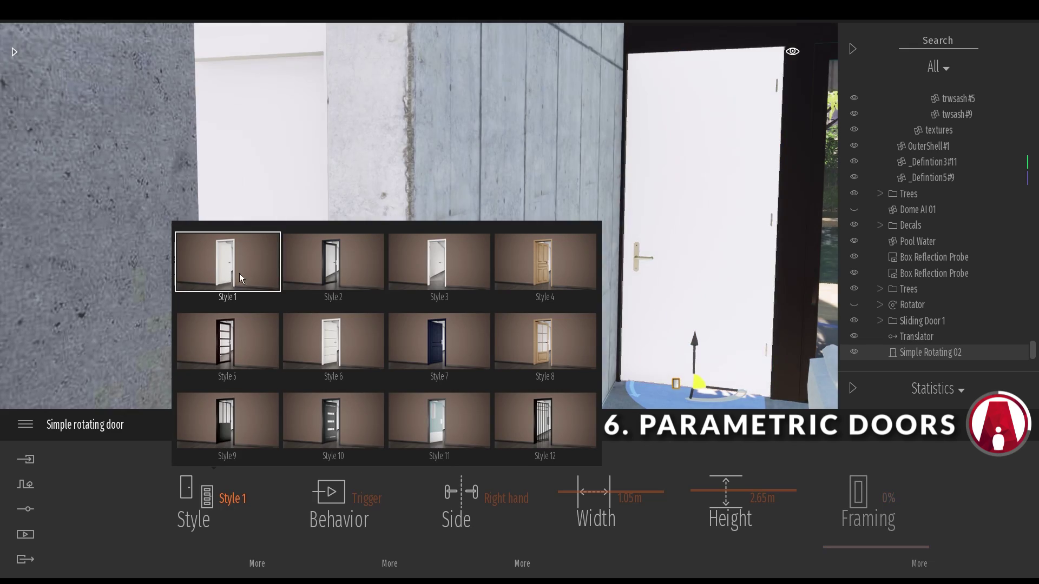
left_click(439, 263)
left_click(233, 341)
left_click(463, 354)
left_click(544, 419)
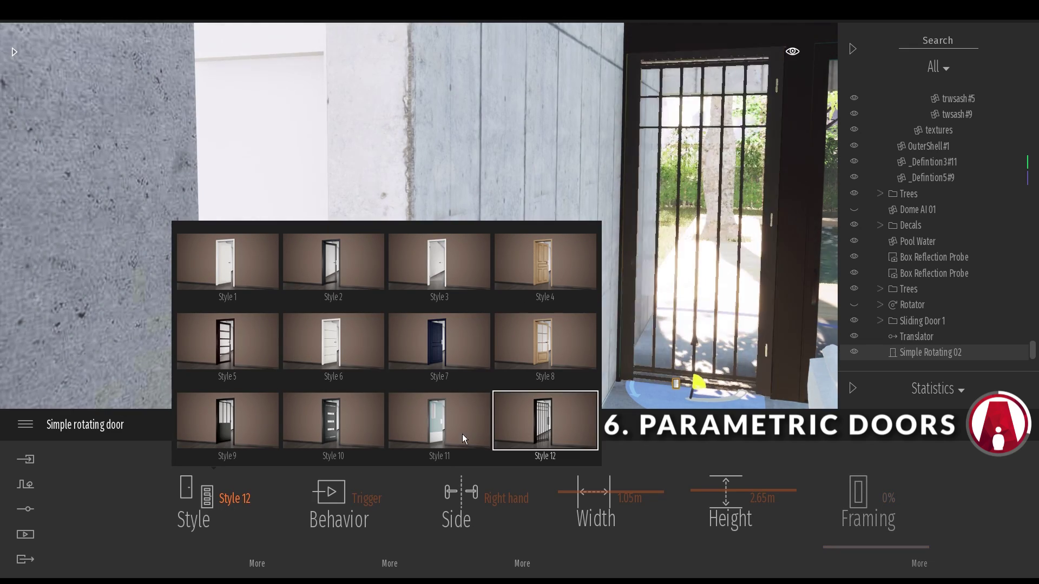
left_click(333, 420)
left_click(359, 274)
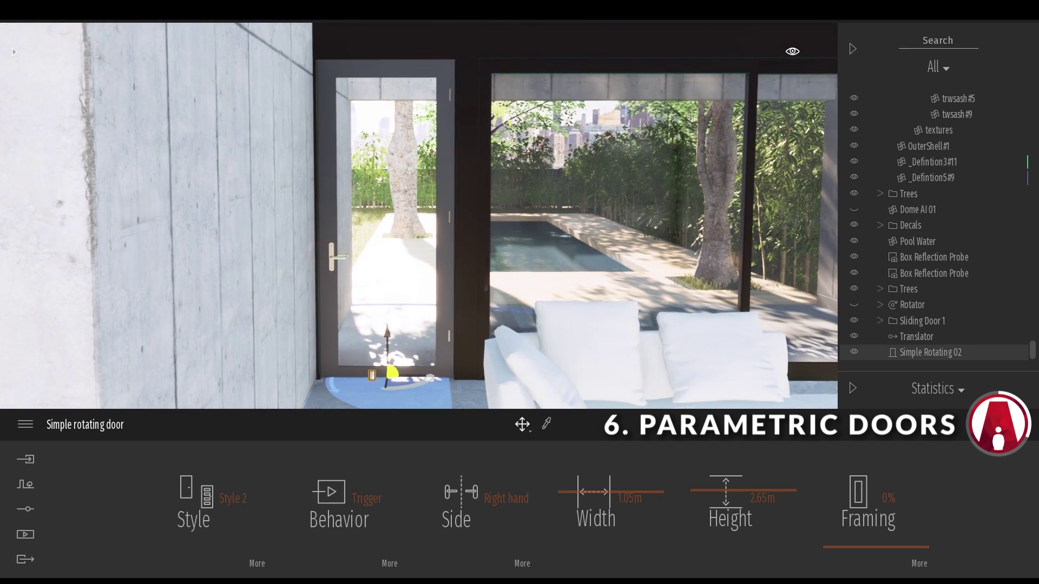
Preview the available handle styles for the rotating door and try switching its hinges off
left_click(256, 563)
left_click(402, 485)
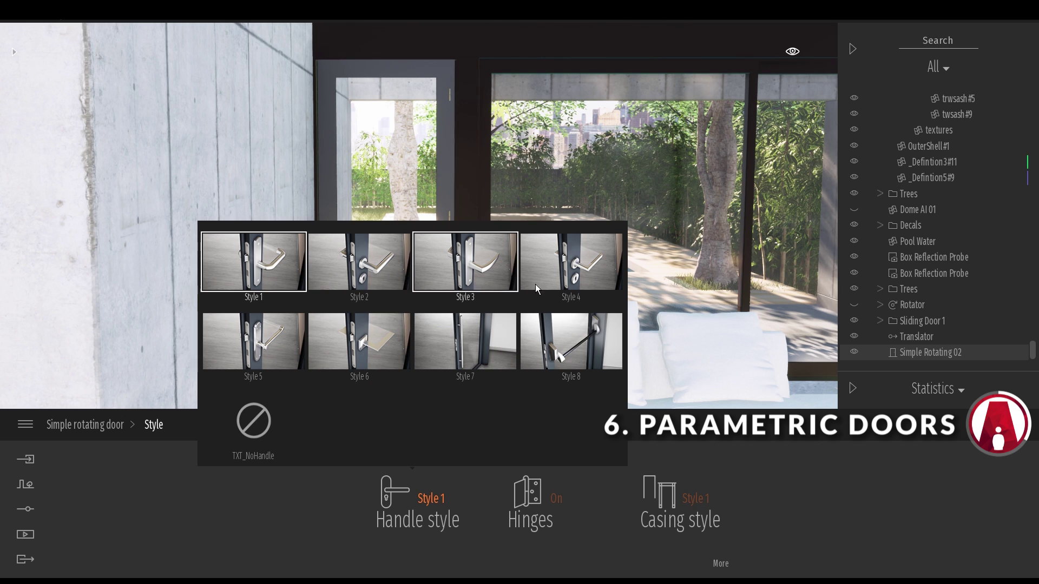
key("w")
right_click_drag(552, 382, 552, 406)
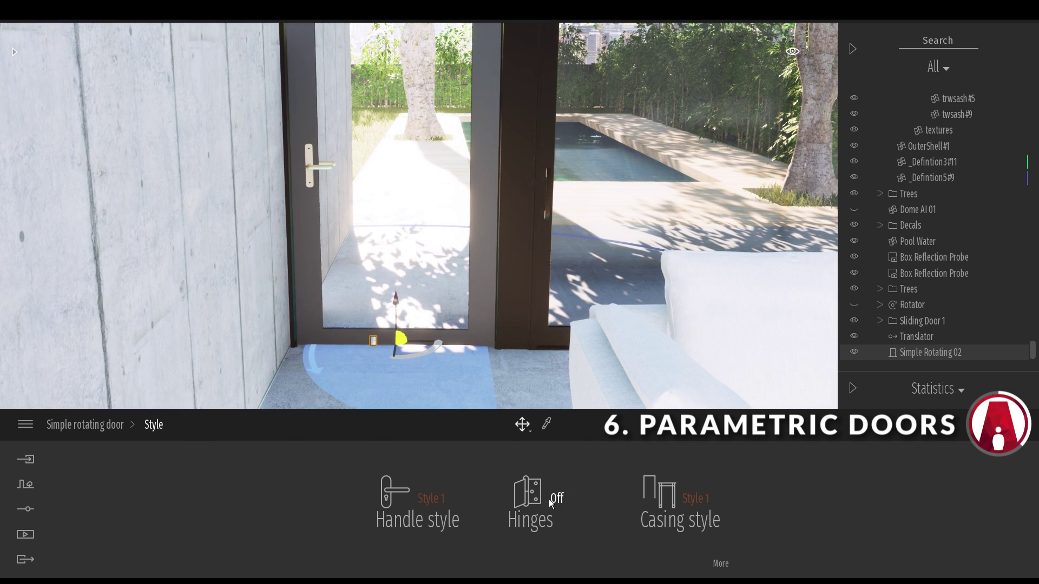
Try casing Style 2 around the door, choose casing Style 4 and open the further casing options
right_click_drag(595, 378, 653, 227)
key("w")
left_click(639, 364)
left_click(840, 348)
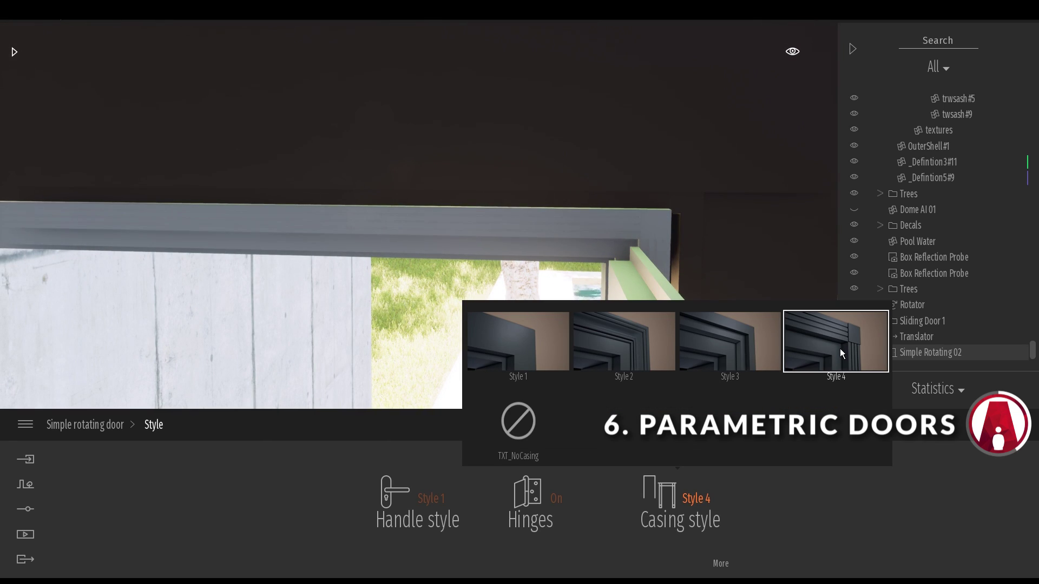
left_click(840, 349)
left_click(737, 558)
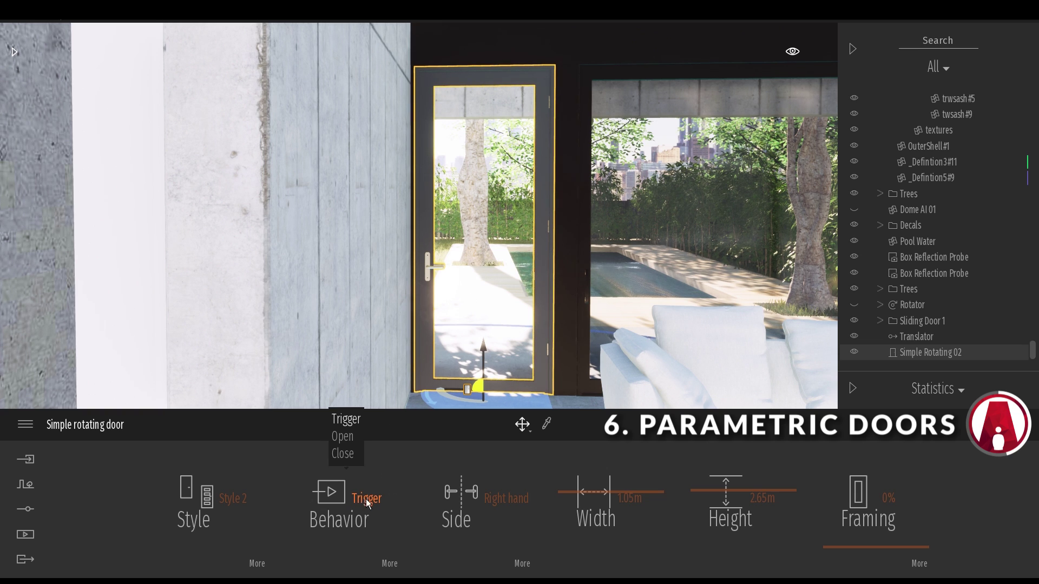
Try the door's Open and Close behaviors, return it to Trigger, and approach and back away to test the trigger
left_click(343, 437)
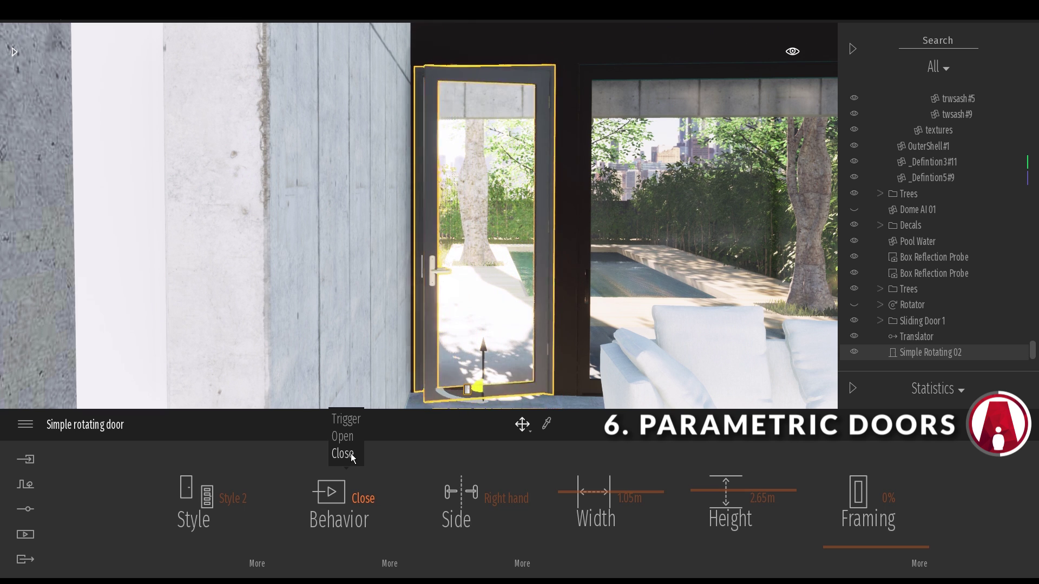
left_click(353, 421)
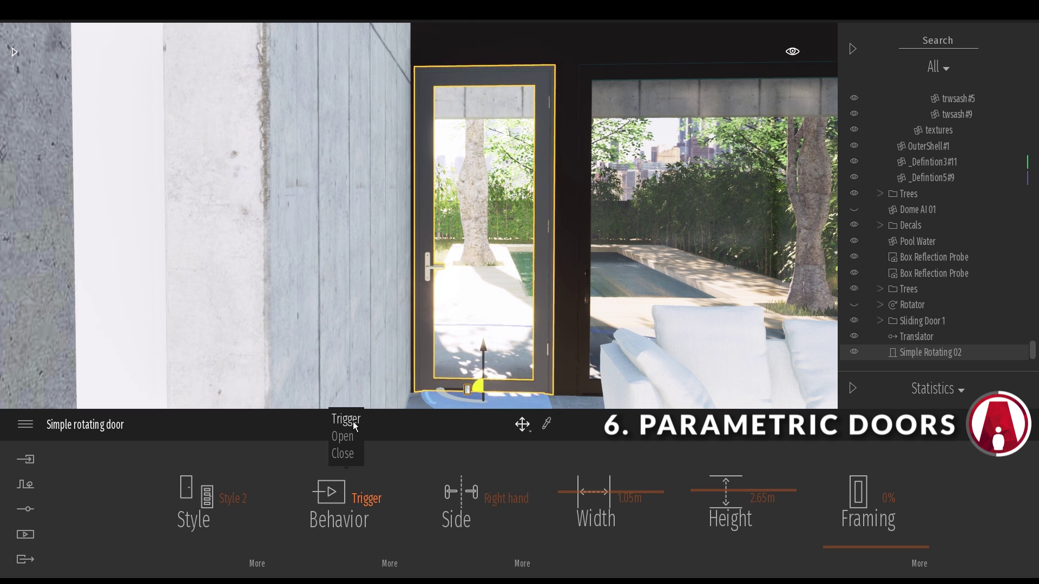
key("w")
right_click_drag(475, 353, 519, 371)
key("w")
key("s")
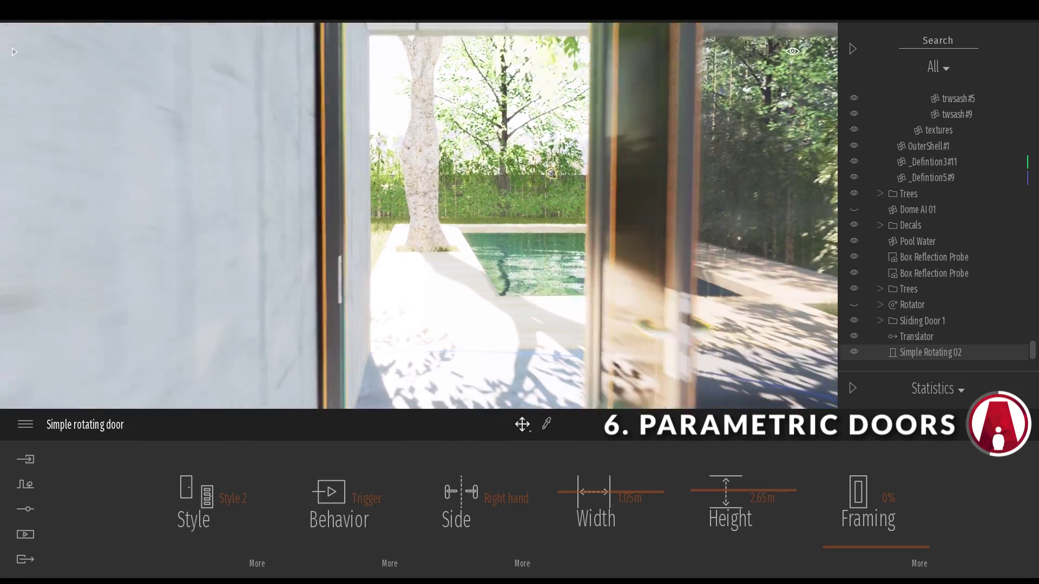
Set the door's trigger radius to 3.3 m, keep the trigger type at Multi and return to the main door settings
left_click(390, 564)
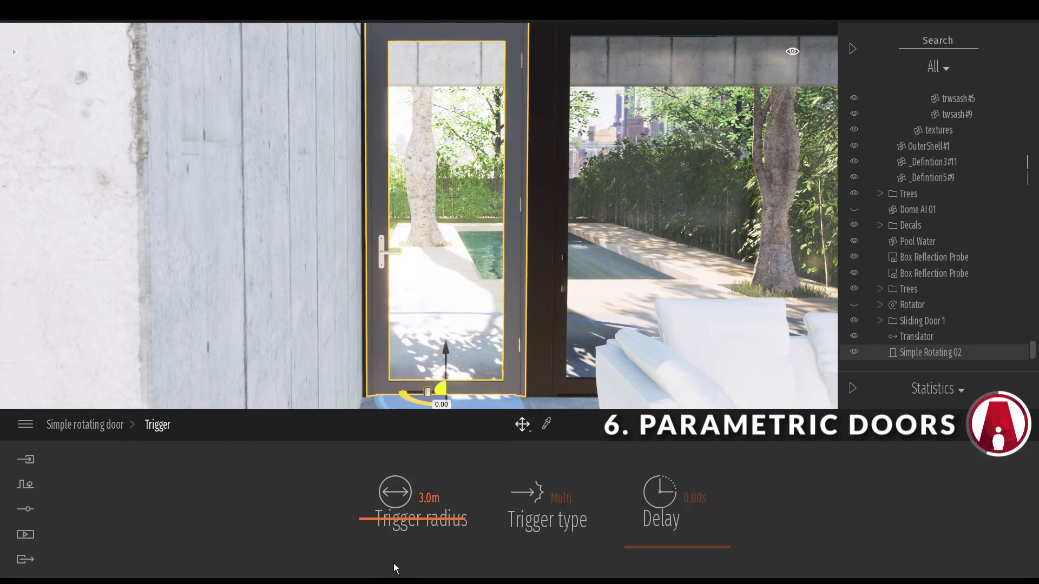
left_click_drag(415, 491, 424, 520)
left_click(561, 501)
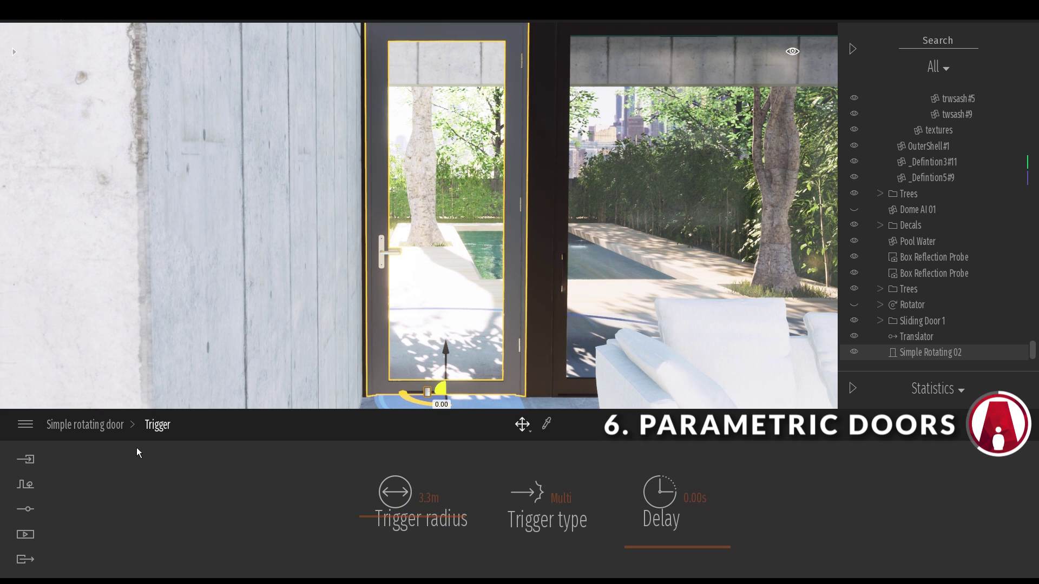
left_click(125, 432)
Set the door's behavior to Open, compare both opening sides and choose Left hand
left_click(347, 437)
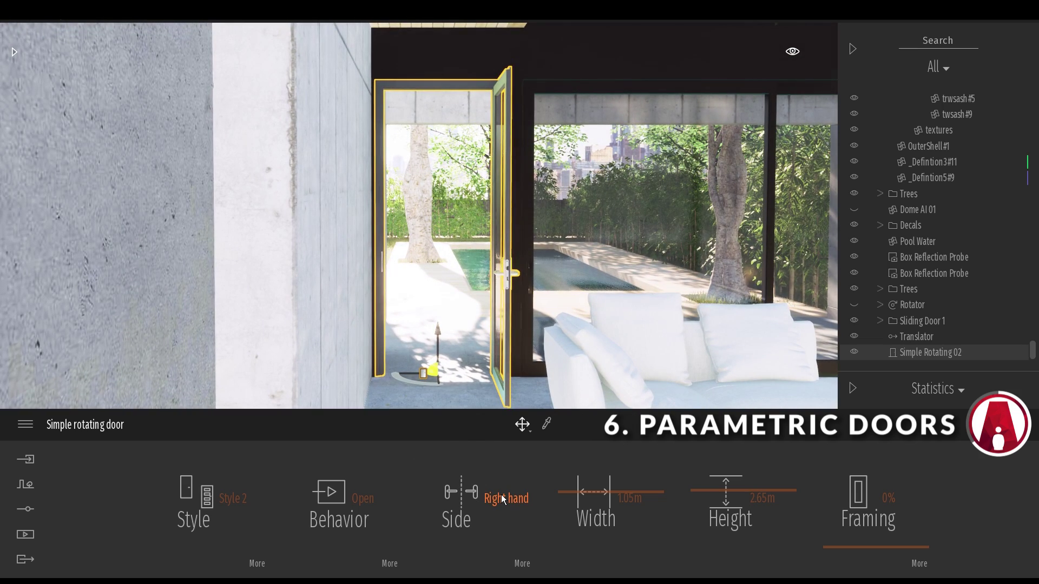
left_click(501, 495)
left_click(482, 454)
left_click(486, 438)
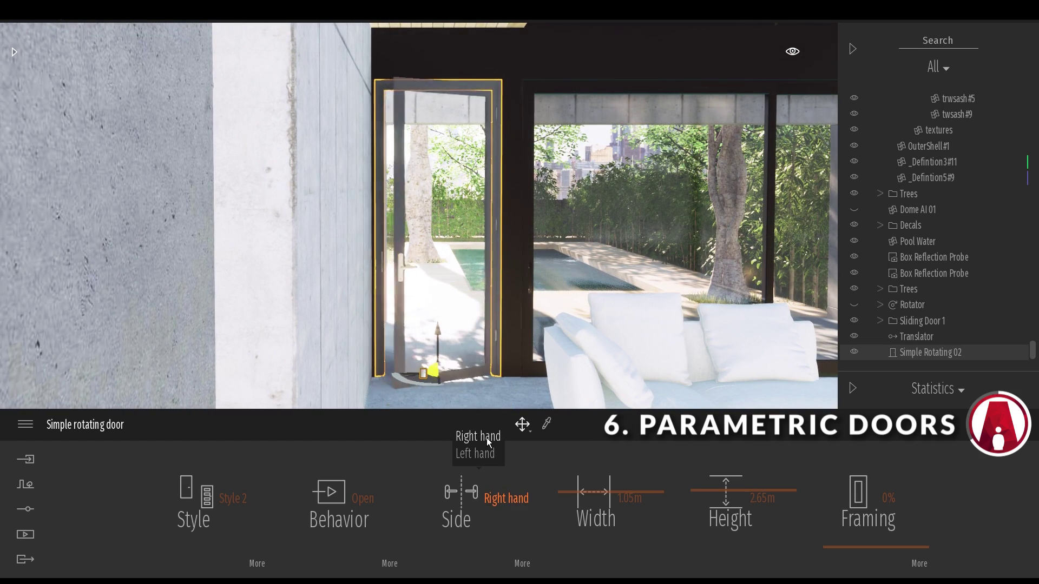
left_click(490, 456)
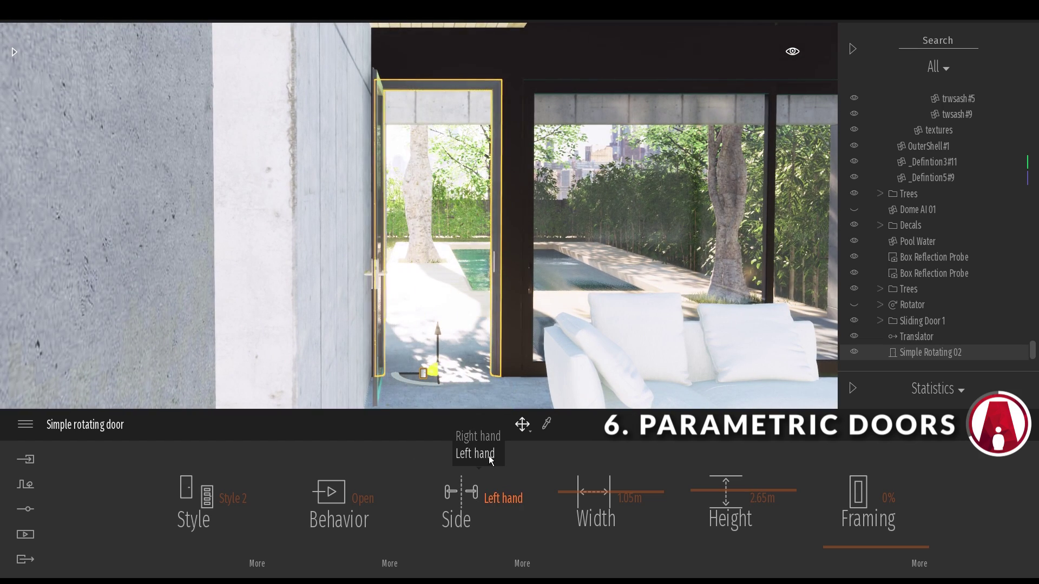
Keep the door's swing position Inward with a 90° angle, and set its behavior to Close
left_click(522, 563)
left_click(500, 498)
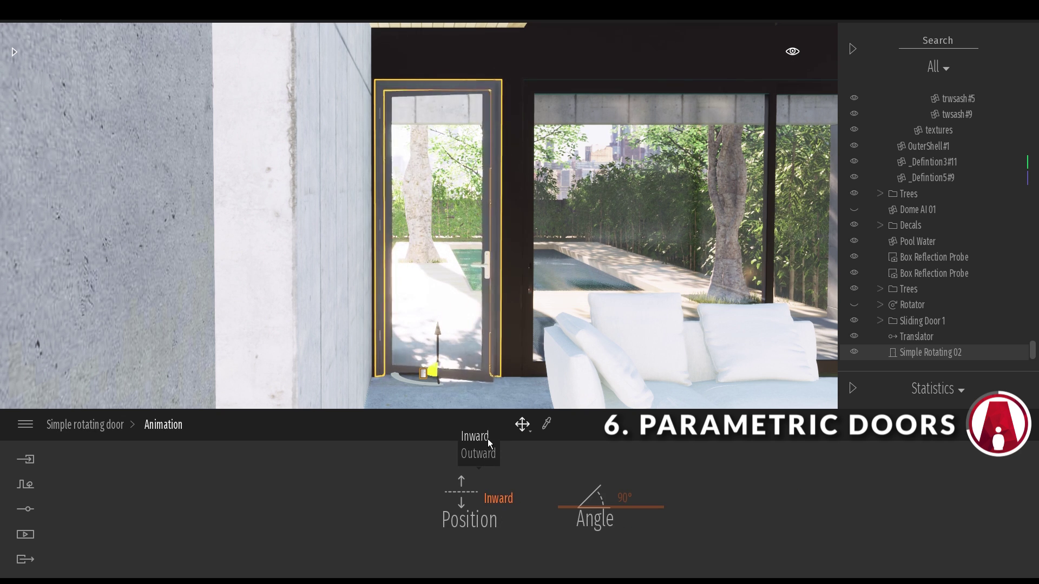
left_click_drag(595, 517, 614, 506)
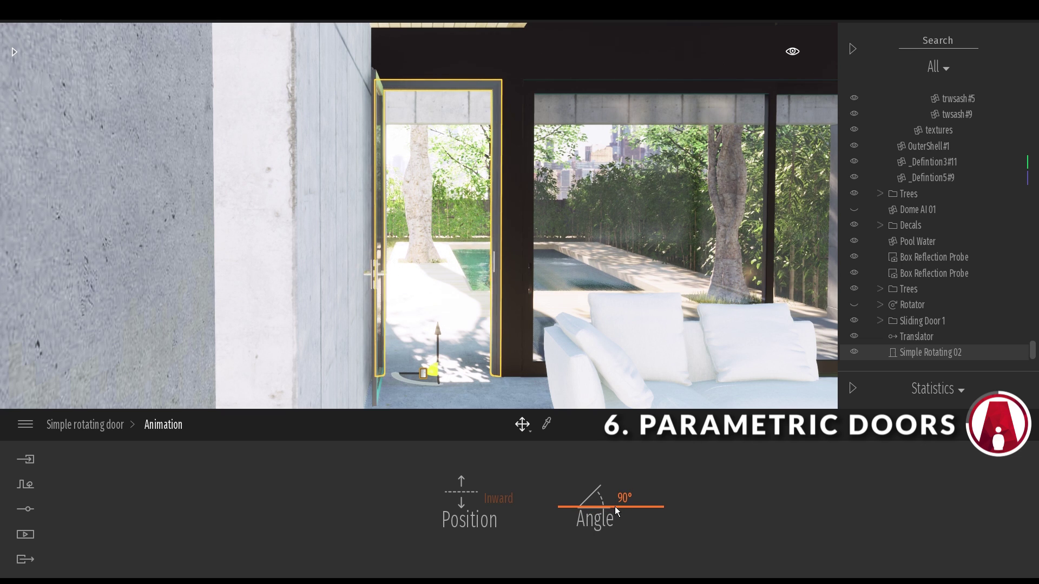
left_click(85, 425)
left_click(343, 453)
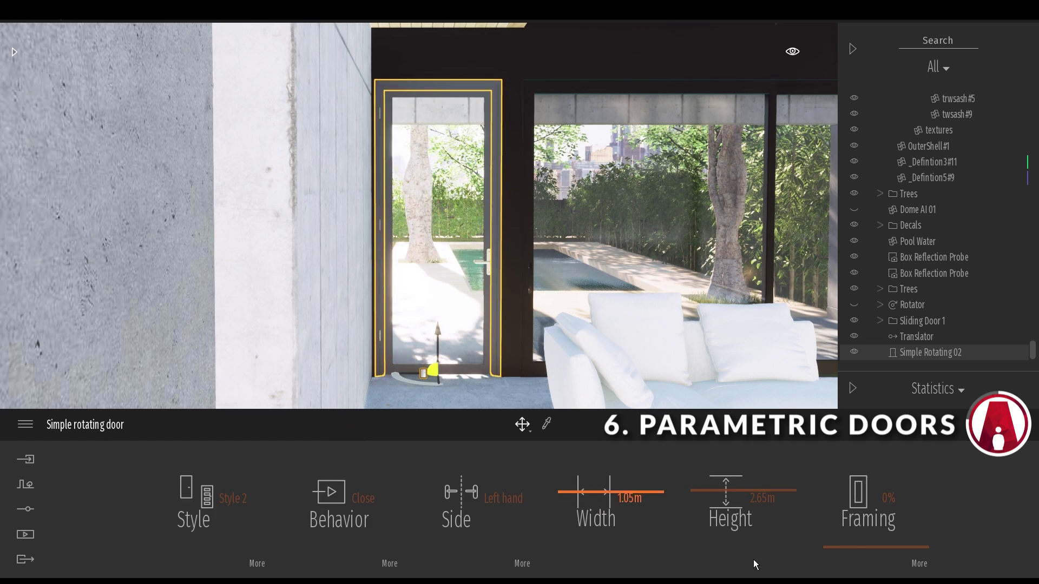
Try a 59% lock style, a 3% bottom rail and a wider top rail in the framing, and reapply Style 2
left_click_drag(888, 528, 892, 563)
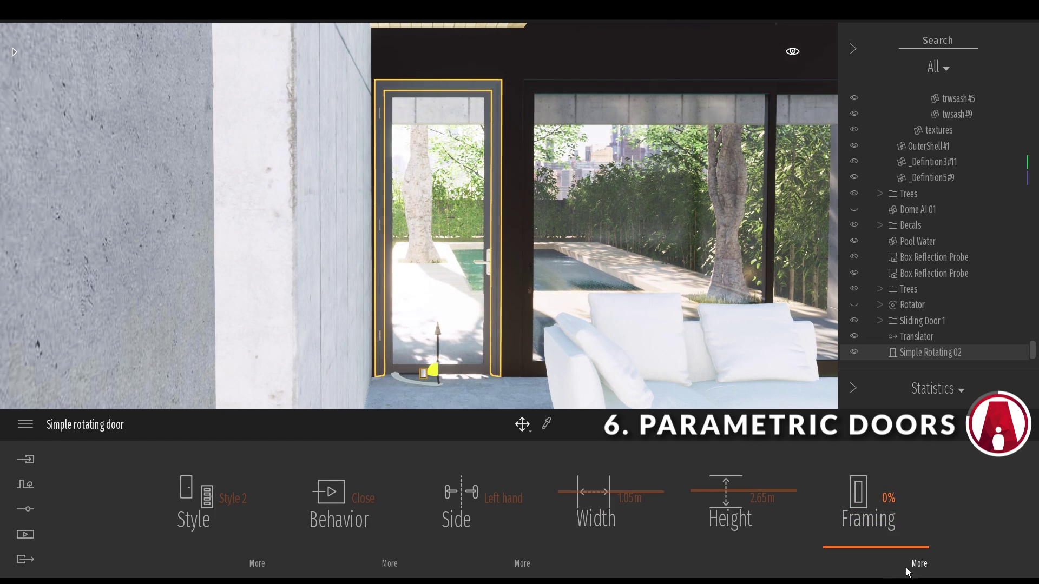
left_click(918, 565)
mouse_move(361, 537)
left_mouse_down()
mouse_move(363, 489)
mouse_move(363, 555)
left_mouse_up()
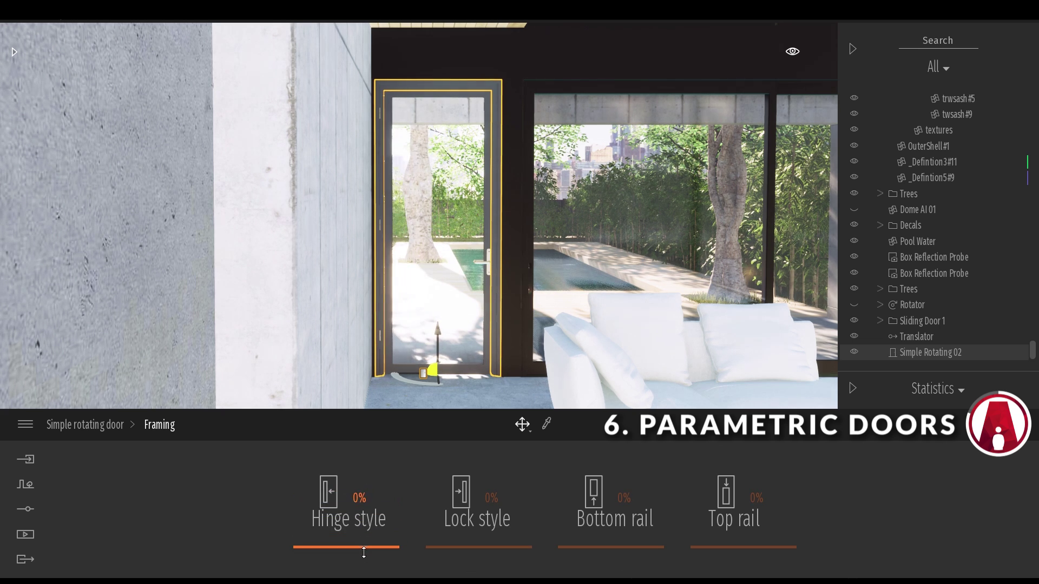
left_click_drag(490, 541, 490, 485)
mouse_move(611, 547)
left_mouse_down()
mouse_move(612, 494)
mouse_move(614, 543)
left_mouse_up()
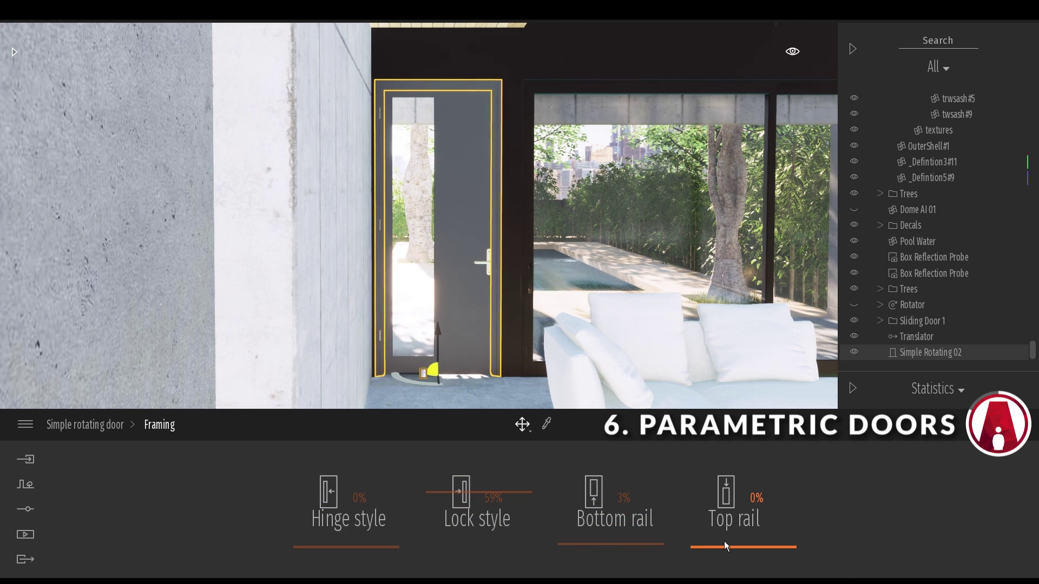
left_click(116, 427)
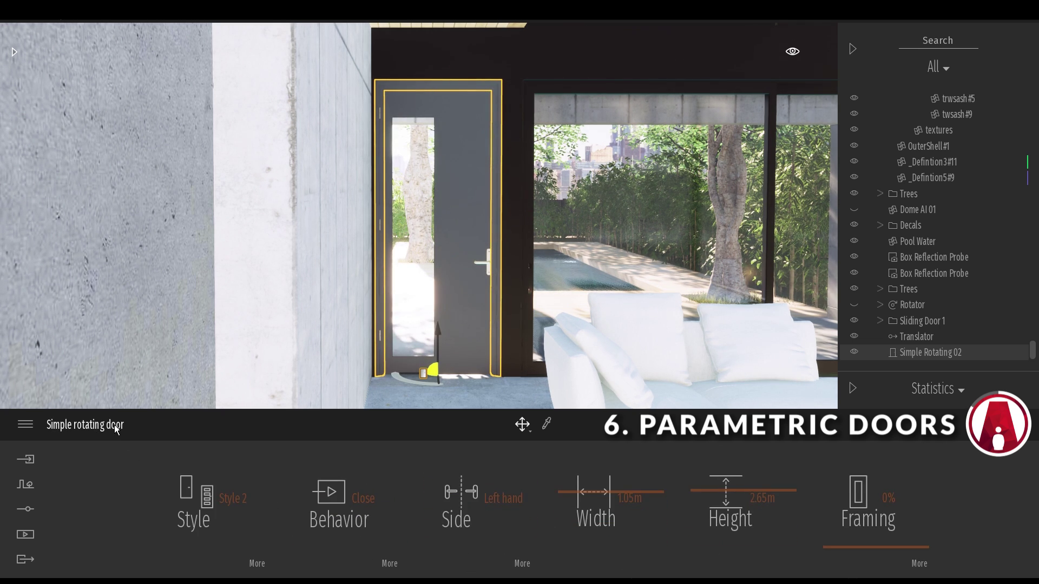
left_click(233, 498)
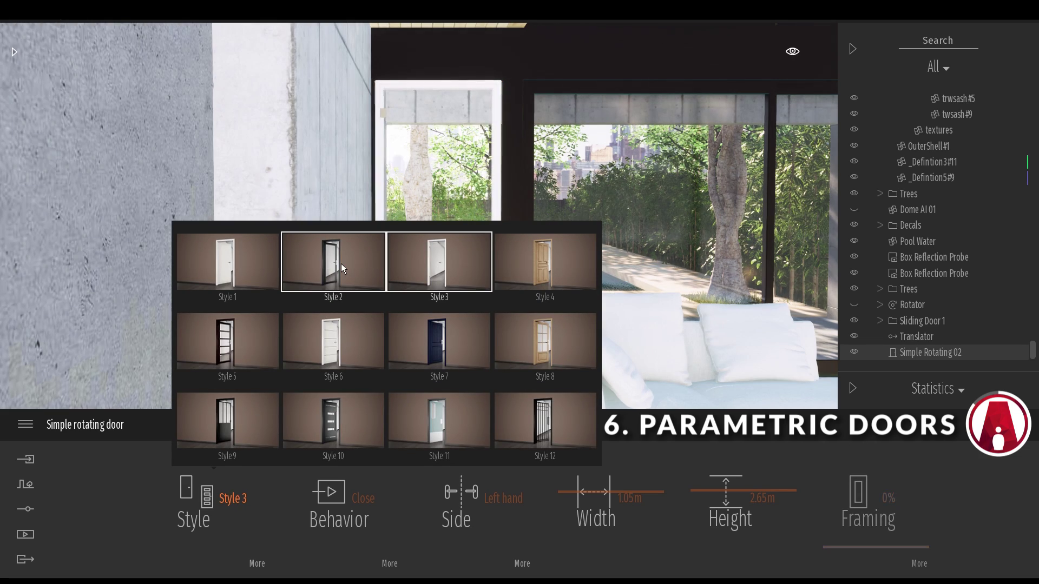
left_click(341, 264)
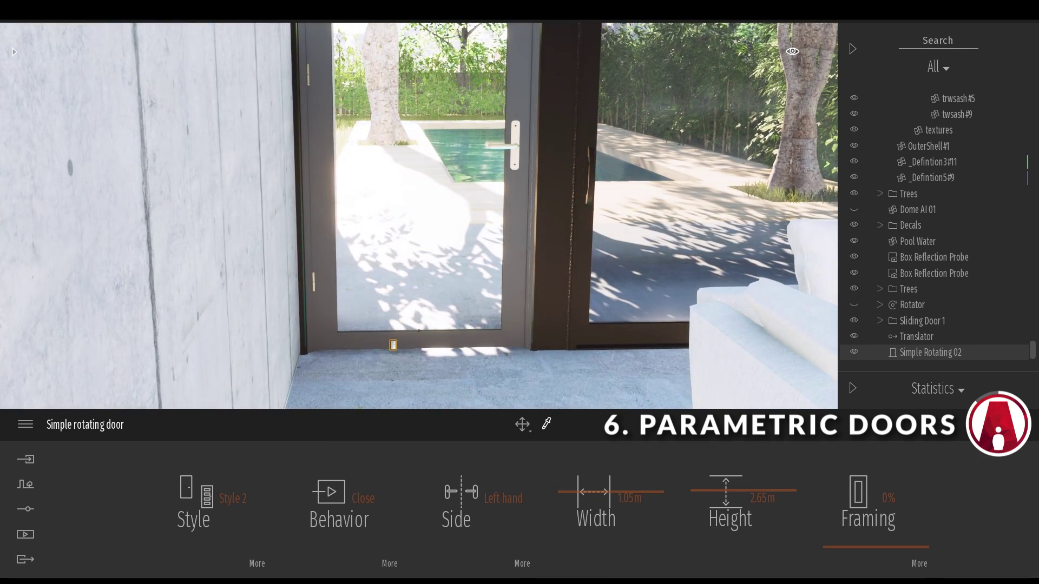
Apply the Plastic_Simple_Blurry_Black material to the rotating door's frame and try the door's Trigger behavior by moving outside
left_click(514, 296)
left_click(628, 280)
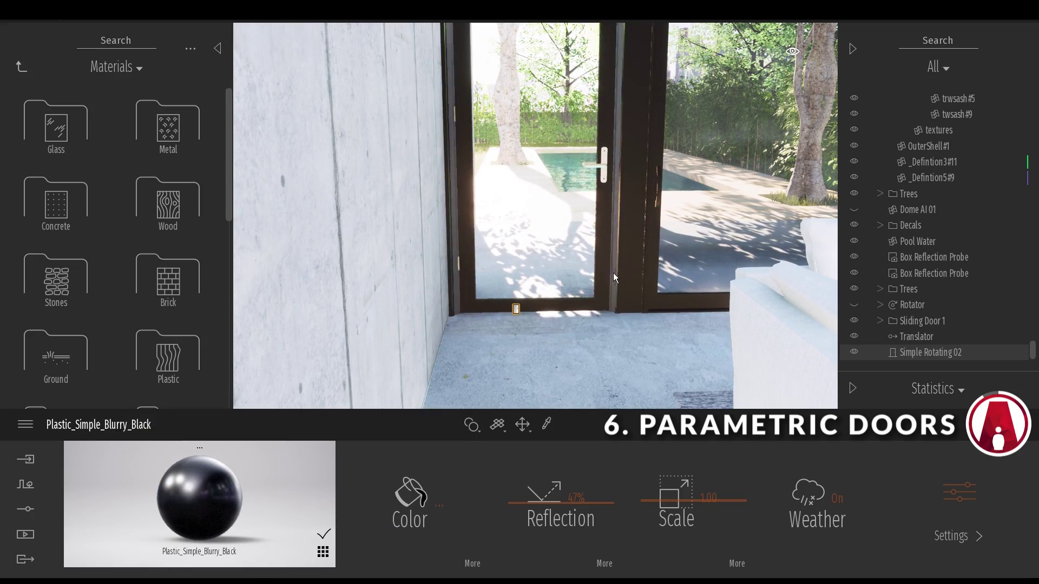
left_click(613, 278)
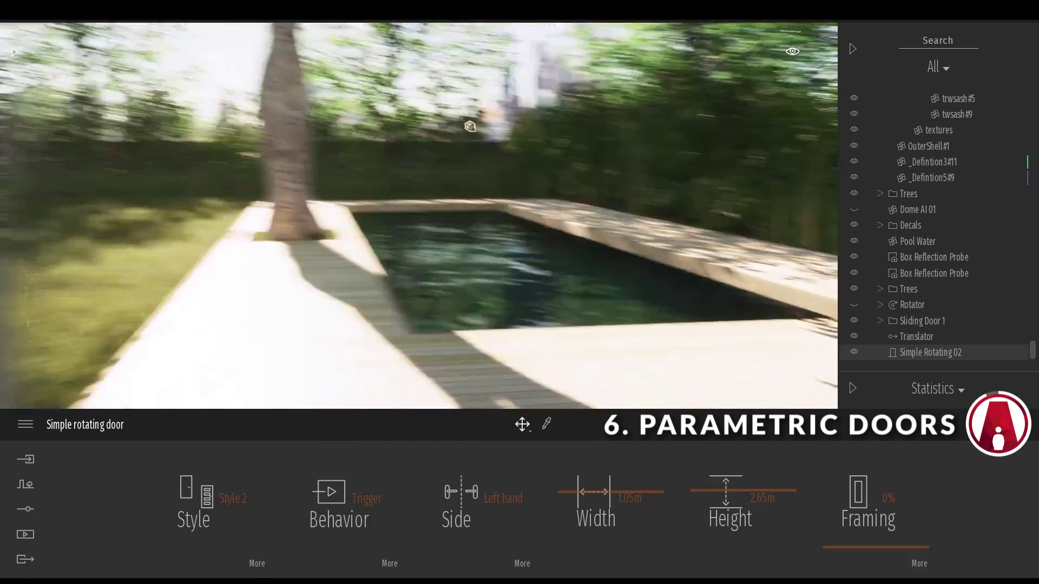
right_click_drag(419, 215, 411, 335)
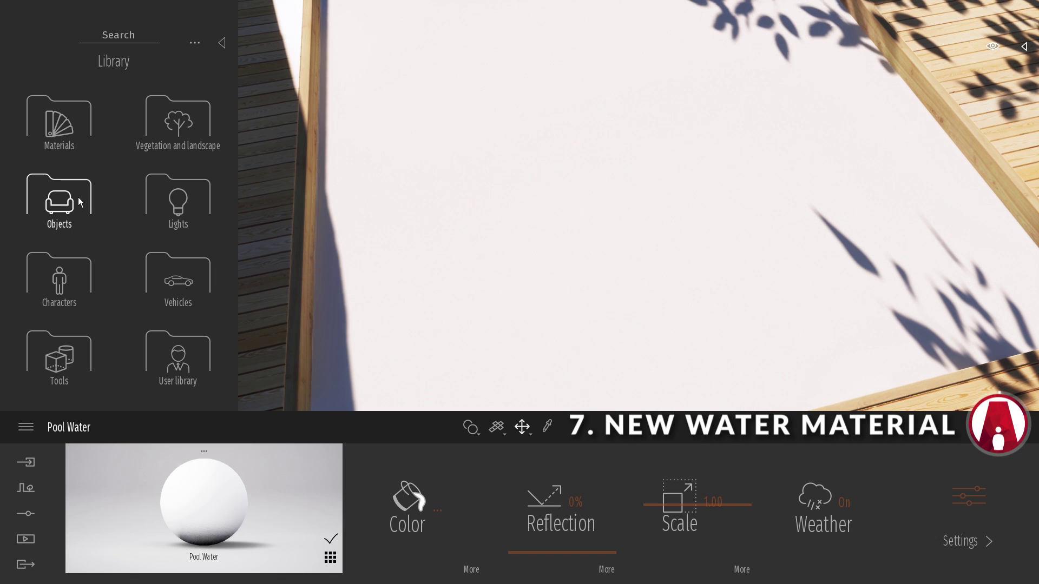
Apply the Pool 01 water material from the library to the pool surface
left_click(59, 122)
left_click_drag(231, 141, 225, 396)
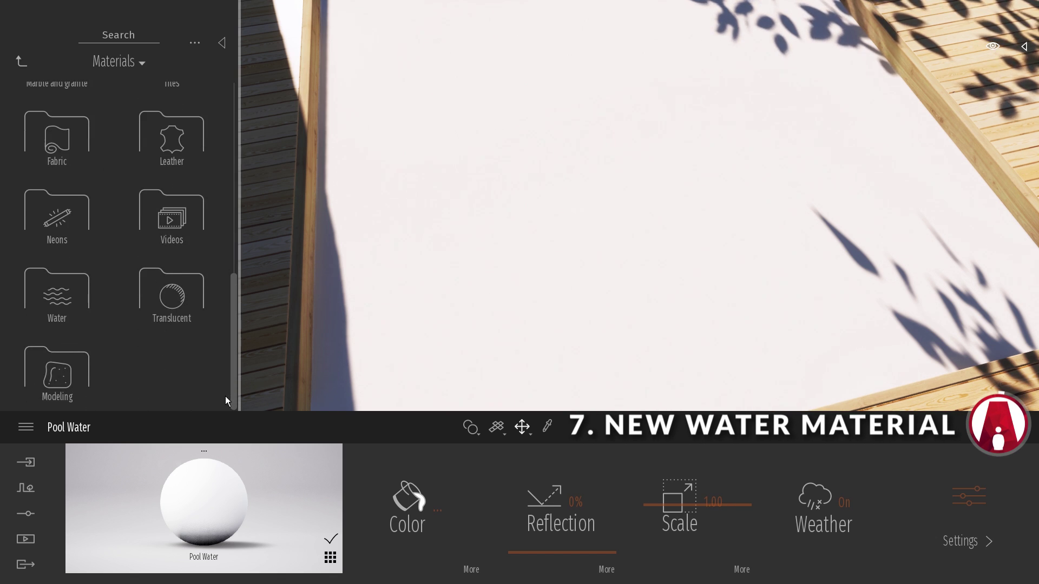
left_click(65, 309)
left_click_drag(66, 109, 539, 215)
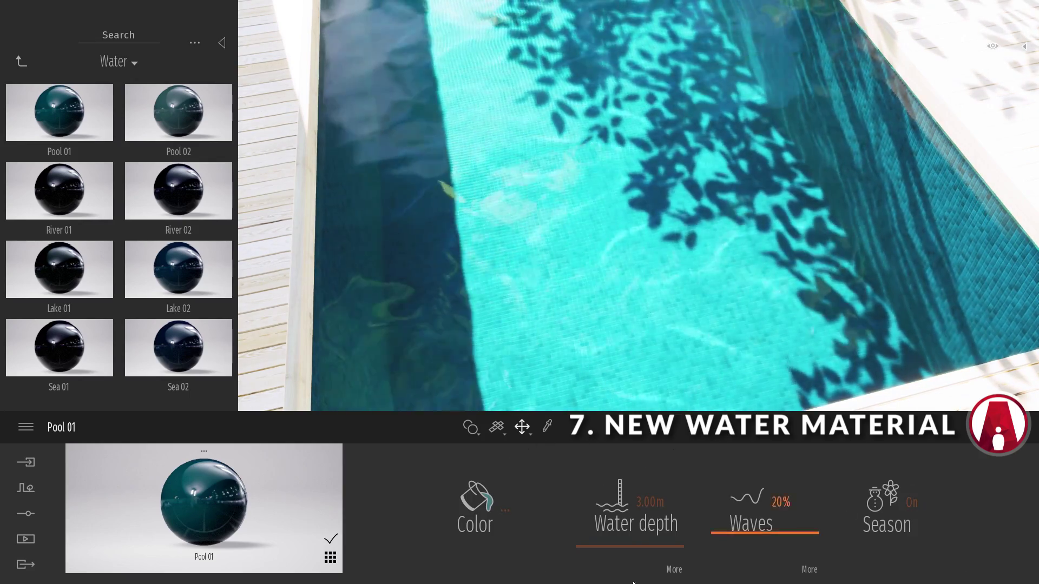
Try a different brightness and hue for the pool water color, and discard the change
left_click(479, 500)
mouse_move(510, 281)
left_mouse_down()
mouse_move(510, 254)
mouse_move(510, 308)
mouse_move(513, 281)
left_mouse_up()
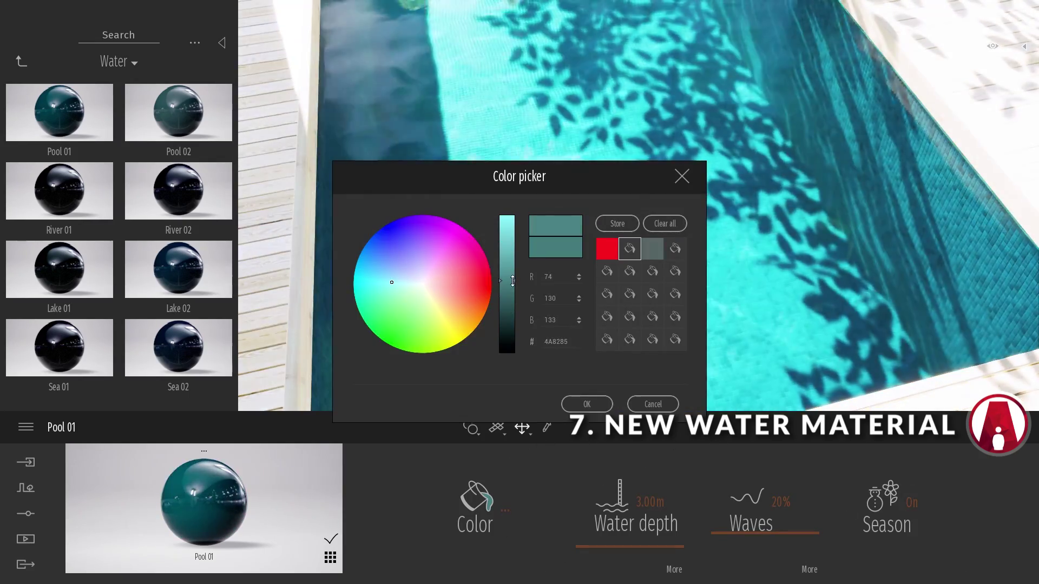
mouse_move(392, 282)
left_mouse_down()
mouse_move(415, 320)
mouse_move(409, 281)
left_mouse_up()
left_click(652, 403)
Try a 0.10 m water depth for the pool, restore it to 3 m, and try the turbidity setting
left_click(674, 571)
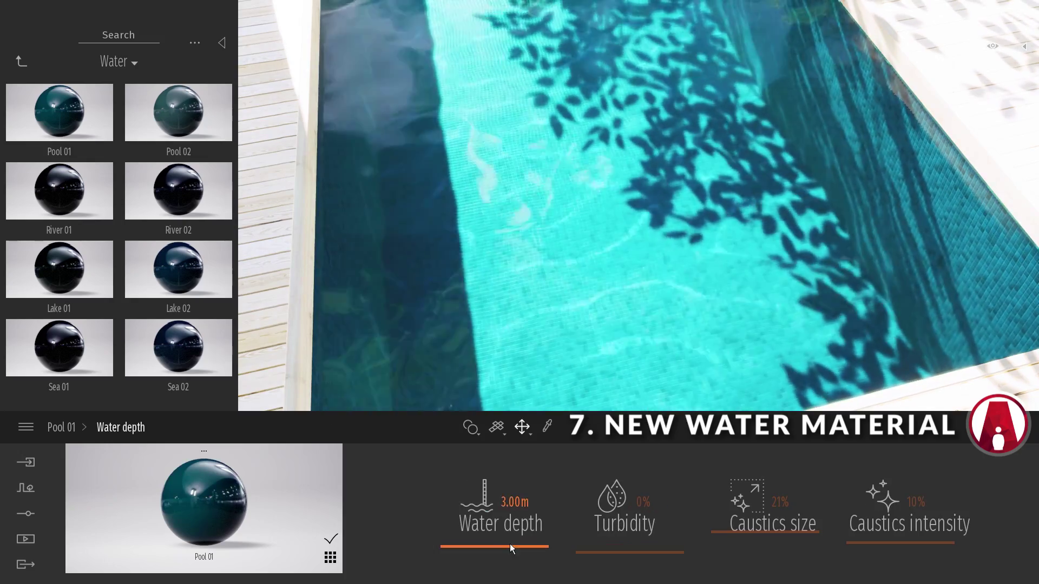
left_click_drag(511, 549, 531, 563)
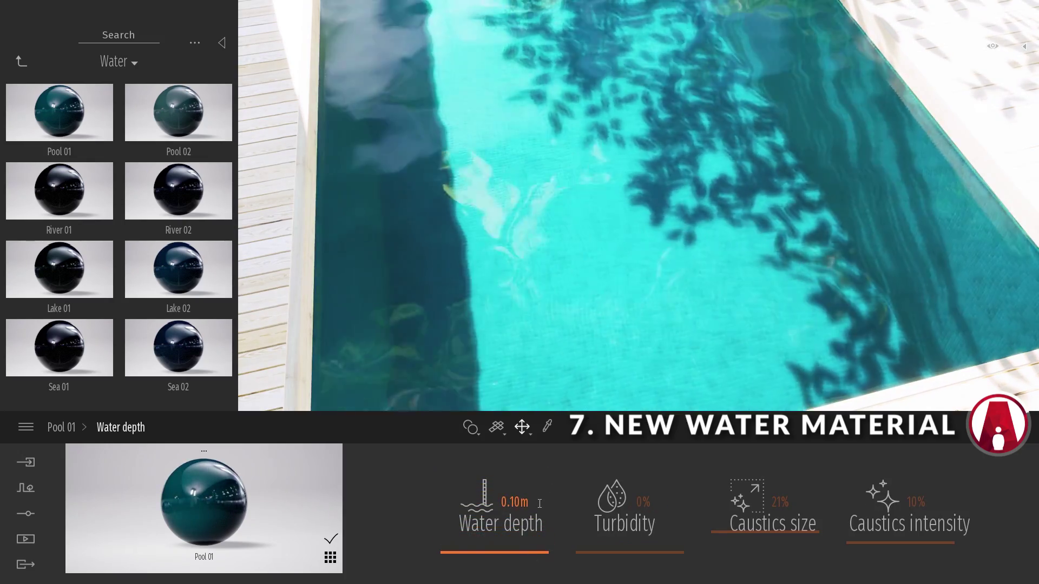
left_click(523, 503)
type("3")
key("Return")
mouse_move(642, 558)
left_mouse_down()
mouse_move(643, 499)
mouse_move(644, 557)
left_mouse_up()
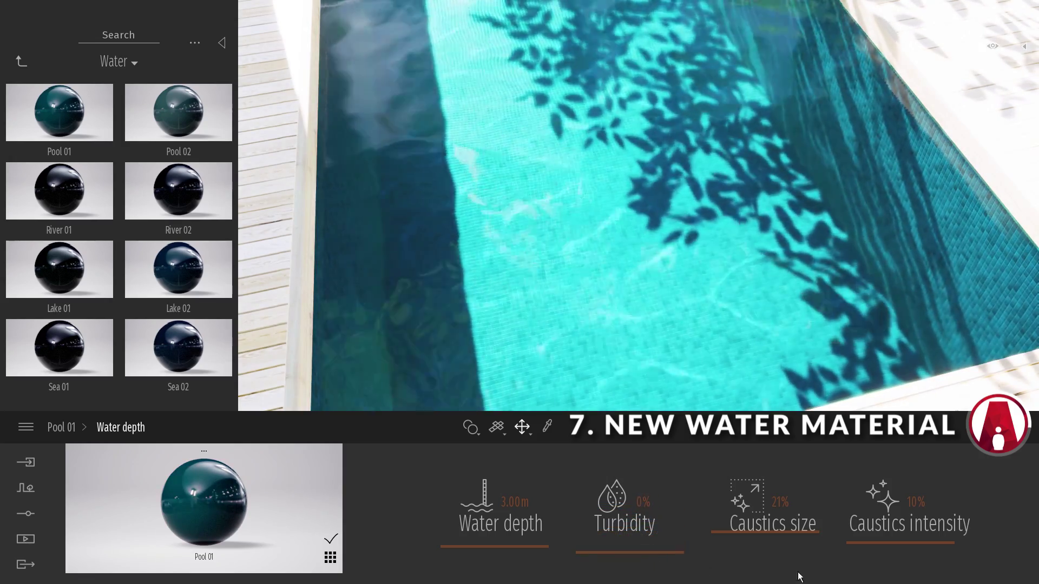
Set the pool's caustics intensity to 52%, try the caustics size down to 0%, and return to the main water settings
left_click_drag(901, 543, 900, 502)
left_click_drag(786, 533, 816, 559)
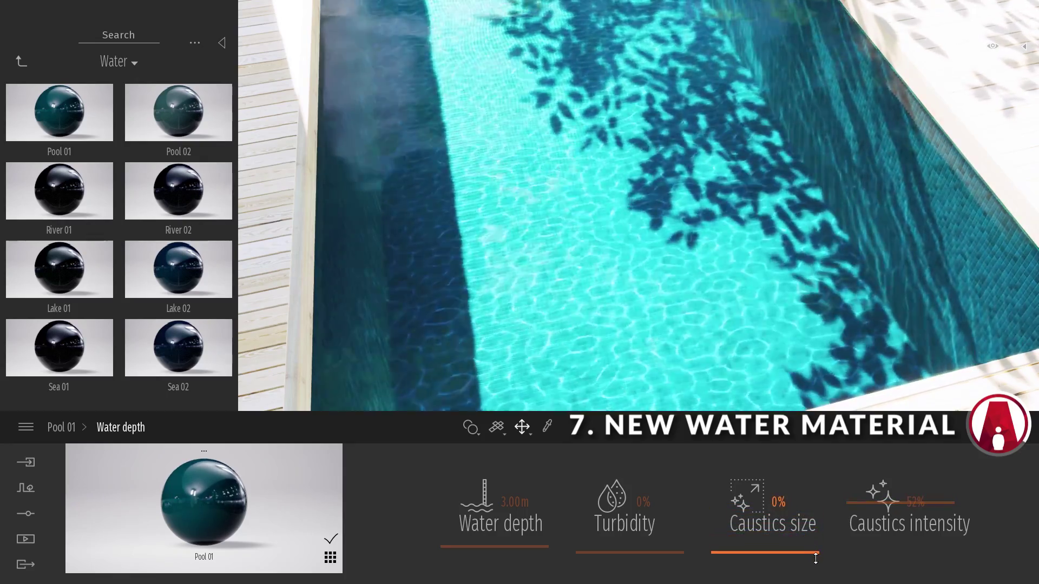
left_click(60, 427)
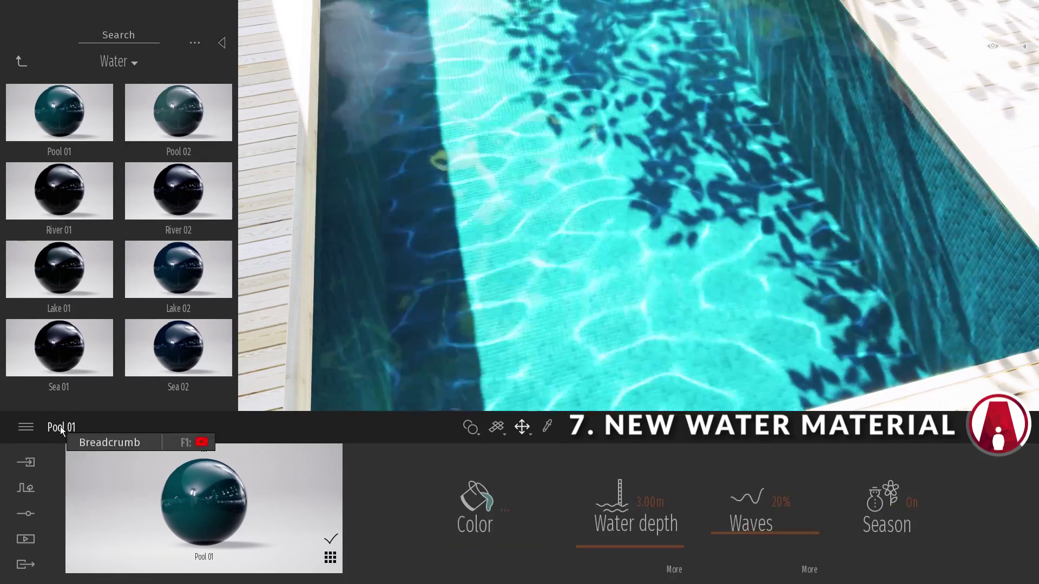
Set the pool's waves to 60%, flow direction to 129° and flow speed to 51%, and enable wind gusts
left_click(807, 569)
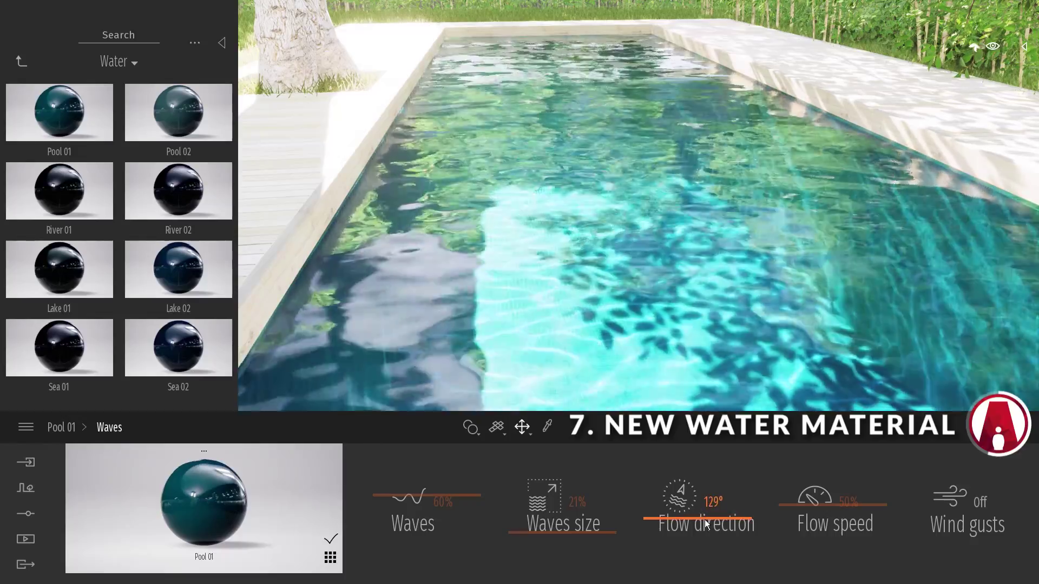
left_click_drag(836, 508, 859, 505)
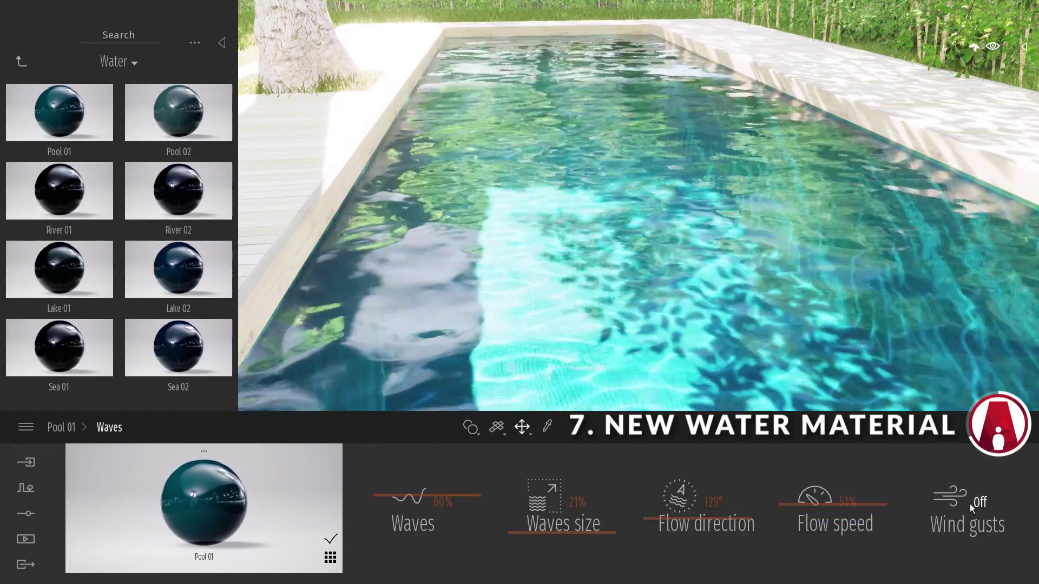
left_click(972, 503)
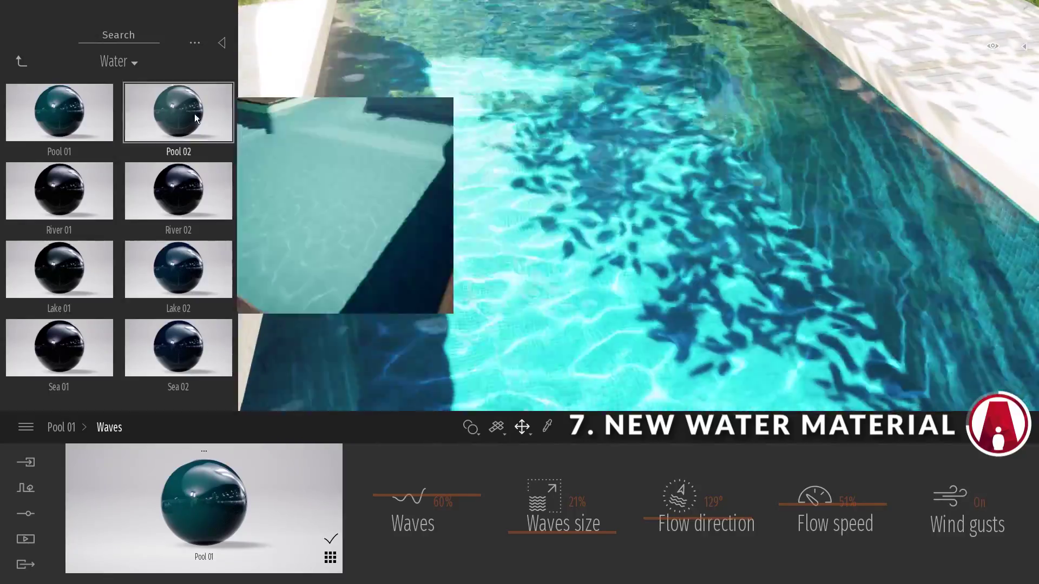
Compare the Pool 02, River 02 and Lake 01 water materials on the pool
left_click(172, 115)
left_click(139, 189)
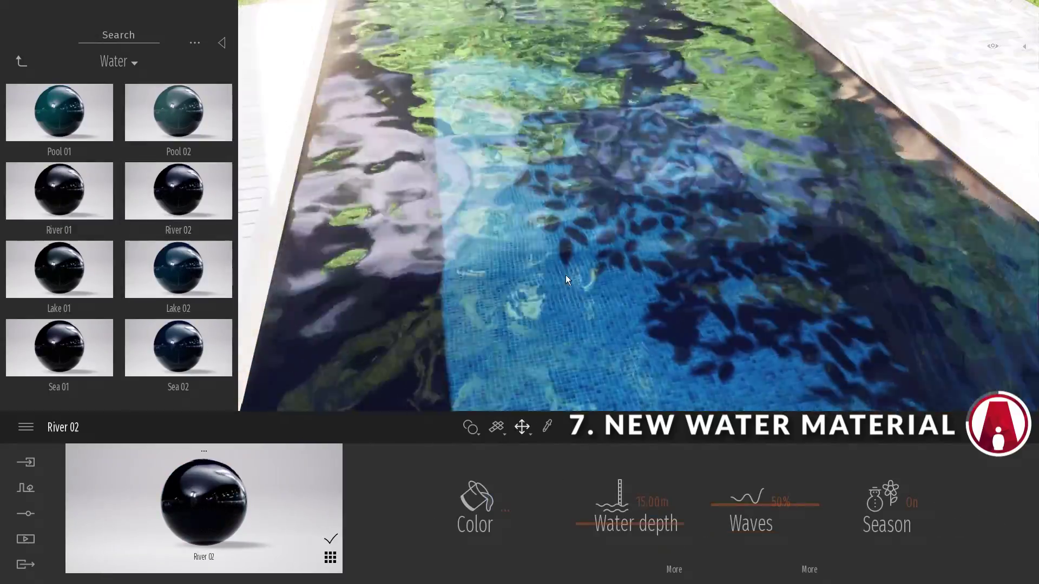
left_click(71, 270)
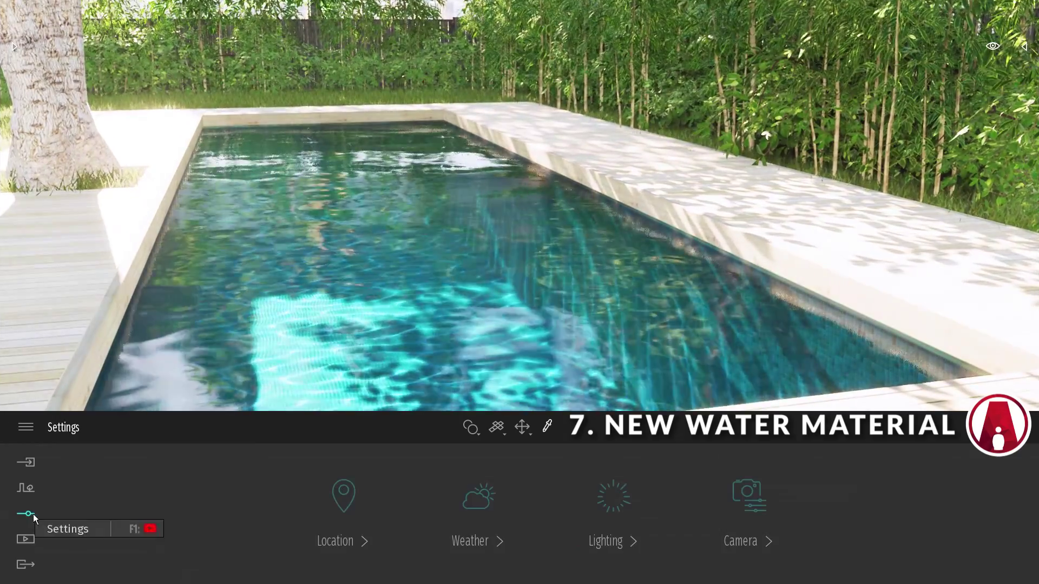
Set the scene's season to snowy winter, and switch the pool water's Season effect off and on again
left_click(474, 506)
left_click_drag(442, 511, 575, 513)
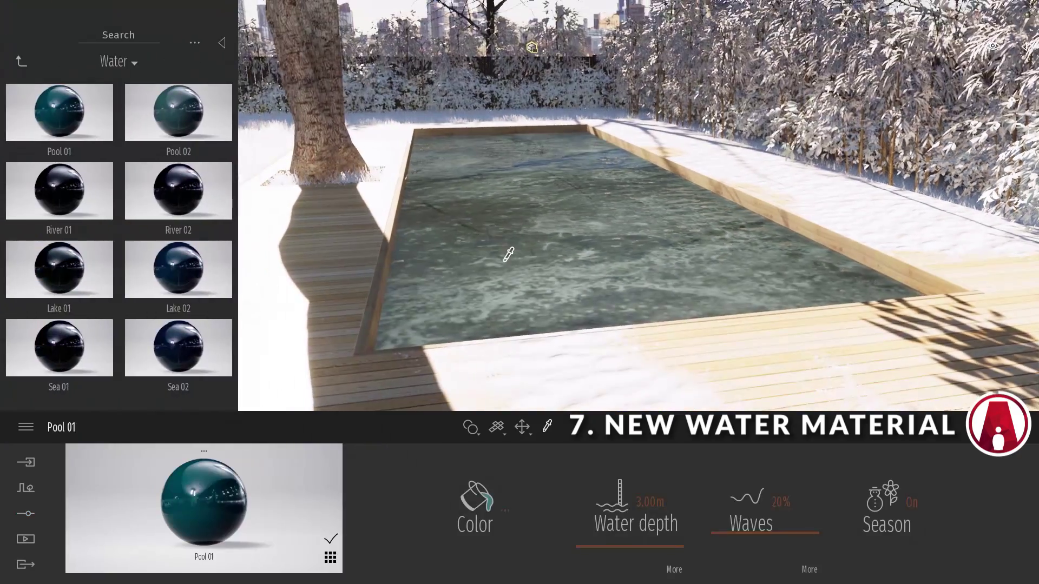
left_click(899, 499)
left_click(900, 499)
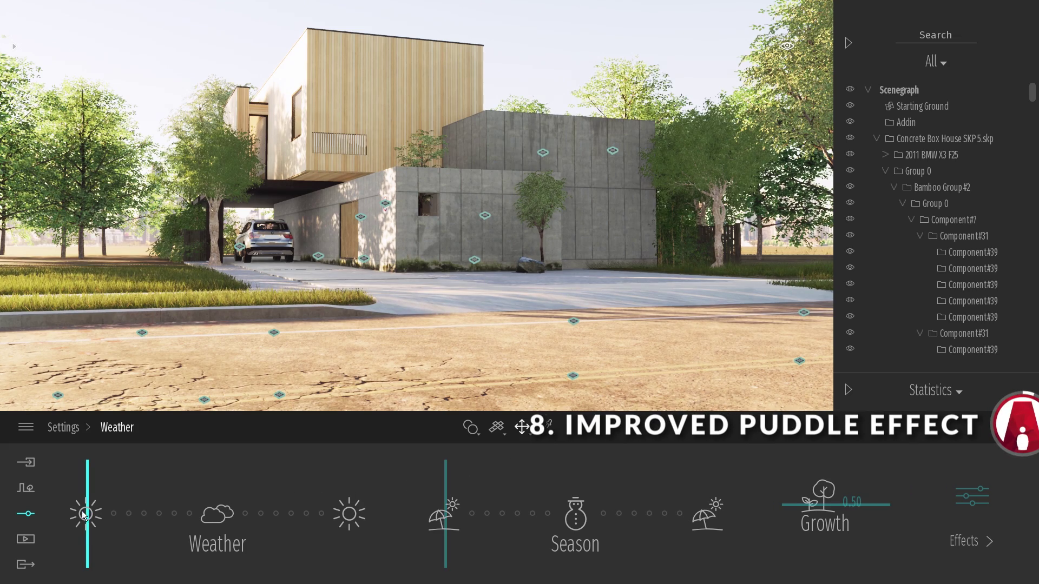
Shift the weather of the concrete house scene from sunny toward cloudy
left_click_drag(84, 516, 107, 523)
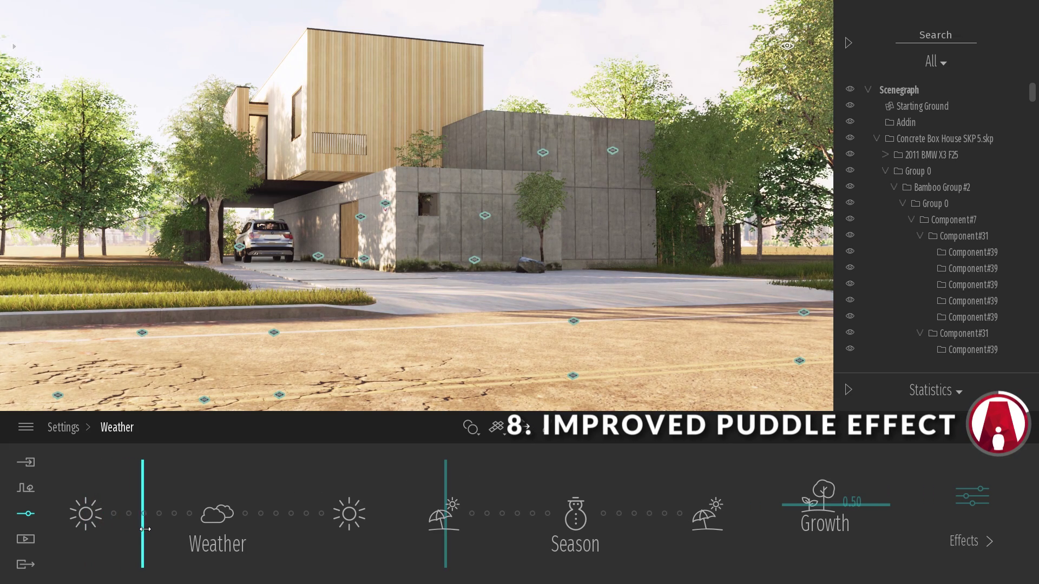